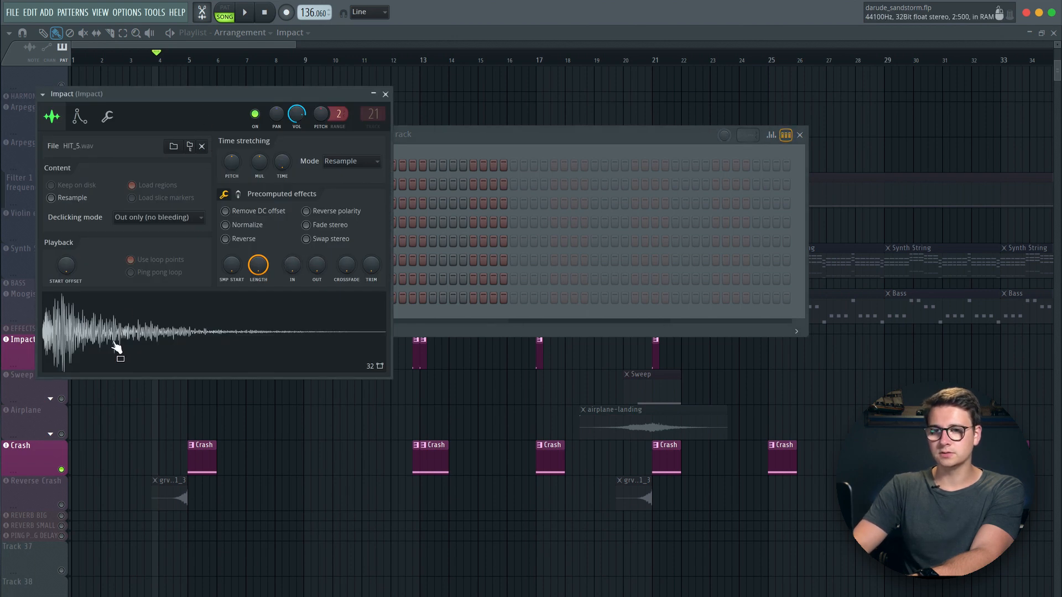
# Close the Impact sampler, open the Kick clip at bar 5 in the piano roll and audition its B4 note.
pyautogui.click(432, 35)
pyautogui.scroll(8, 241, 398)
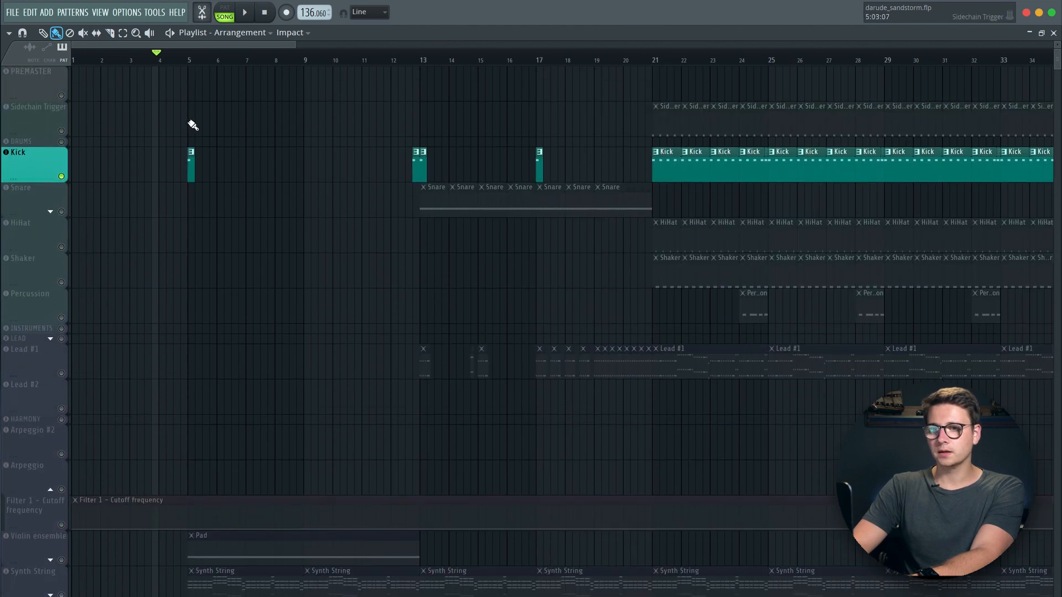
pyautogui.doubleClick(190, 169)
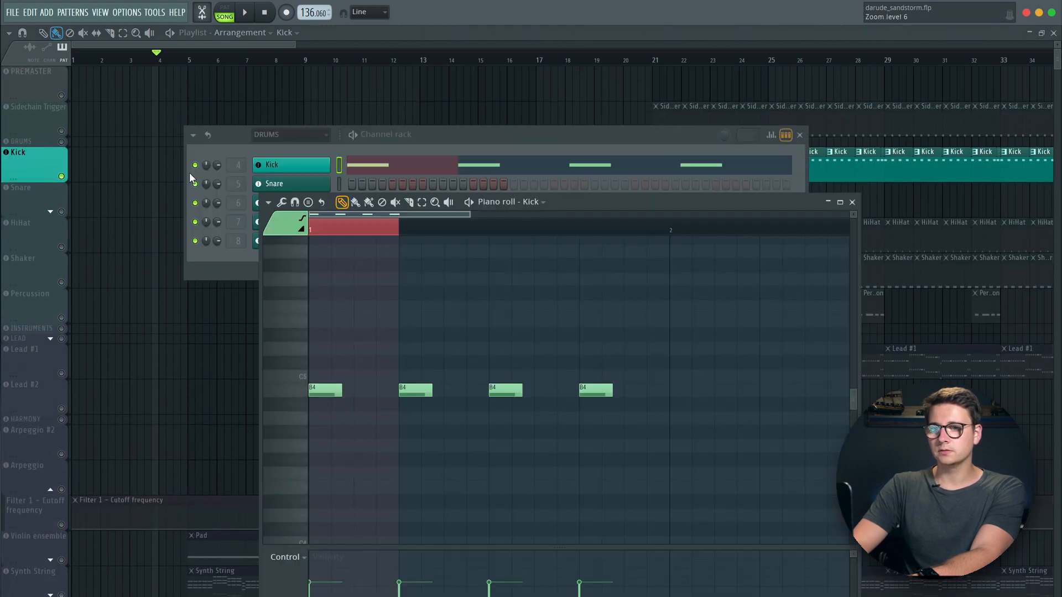
pyautogui.click(300, 393)
pyautogui.click(300, 393)
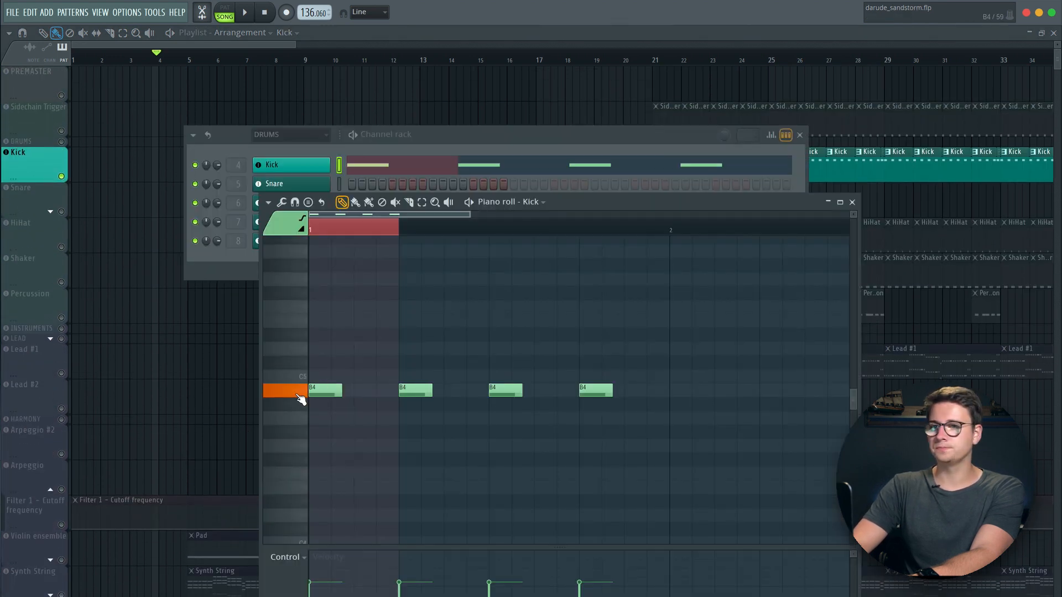
# Return to the playlist and play the soloed Kick track from just before bar 5, stopping after its first hit.
pyautogui.click(416, 43)
pyautogui.press('space')
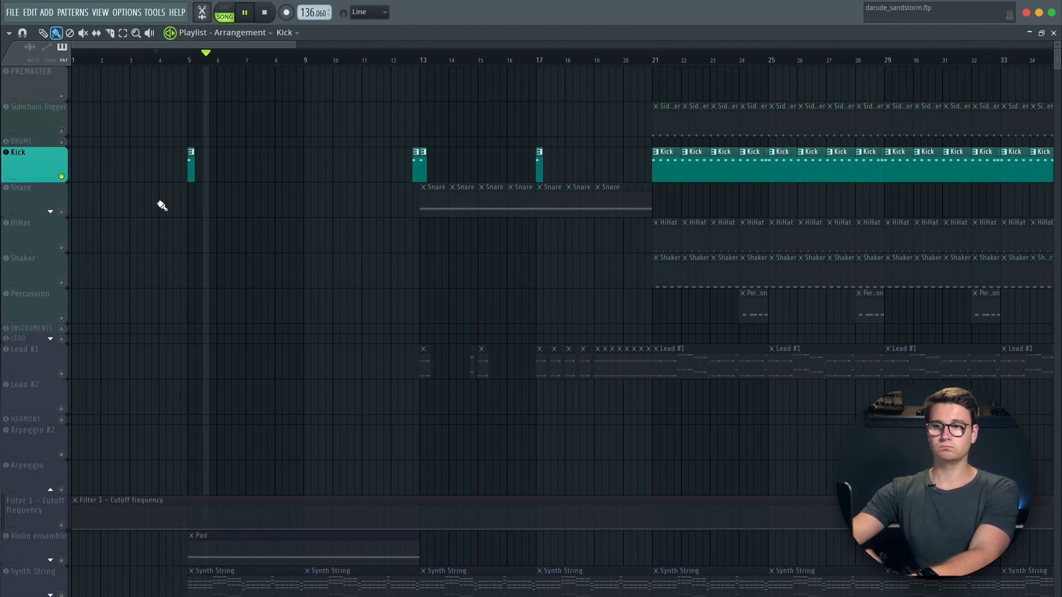
pyautogui.press('space')
pyautogui.scroll(-3, 278, 143)
pyautogui.scroll(3, 278, 143)
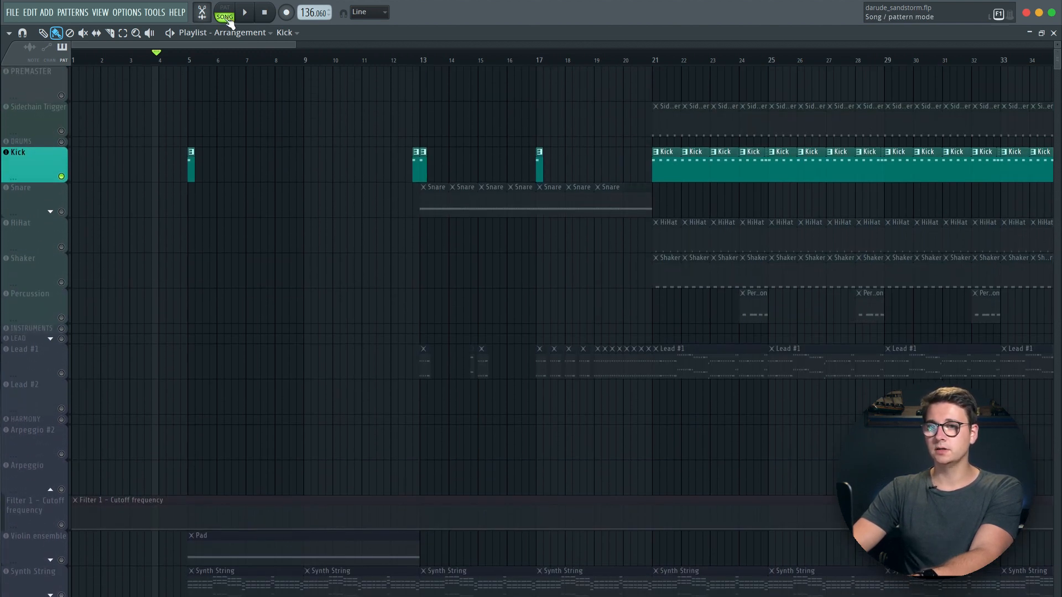
# Unsolo the Kick track and open the reverse crash sample placed just before bar 5.
pyautogui.rightClick(62, 177)
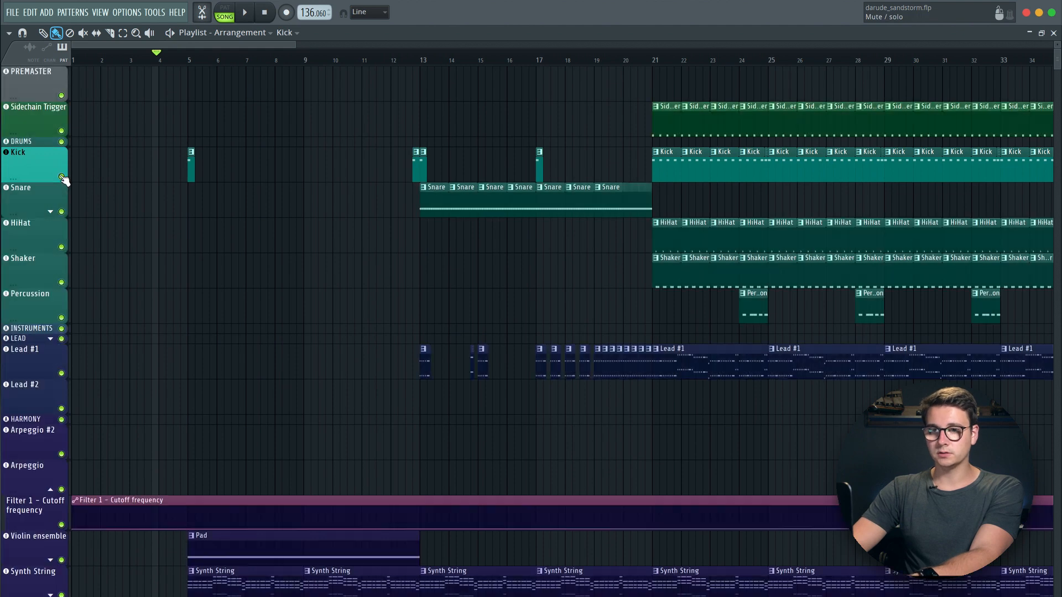
pyautogui.scroll(-10, 244, 225)
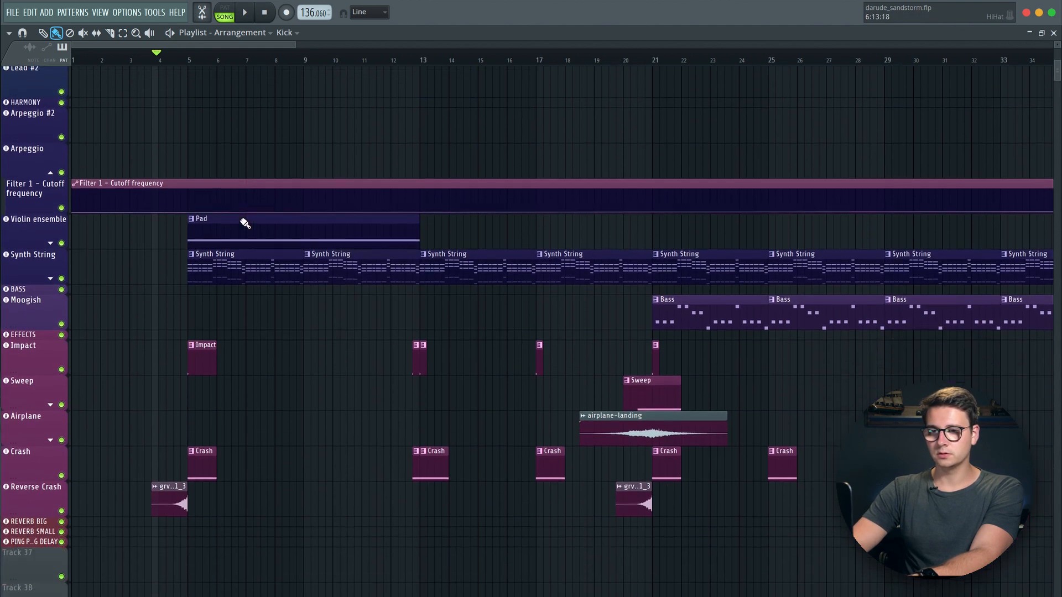
pyautogui.doubleClick(173, 379)
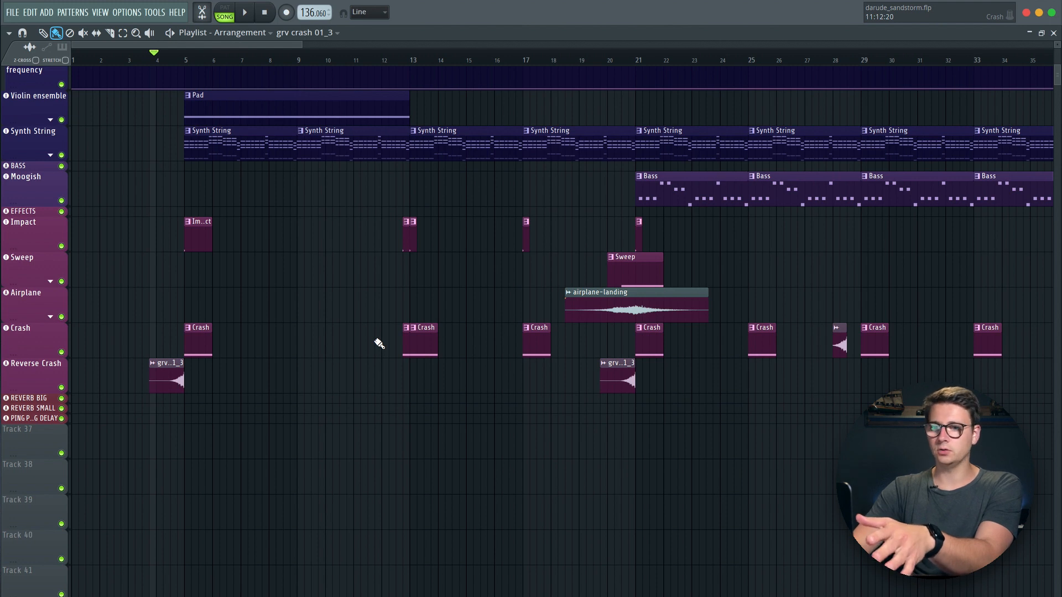
# Inspect the grv crash 01_6 sample at bar 28 on the Crash track and close its sampler.
pyautogui.scroll(1, 379, 343)
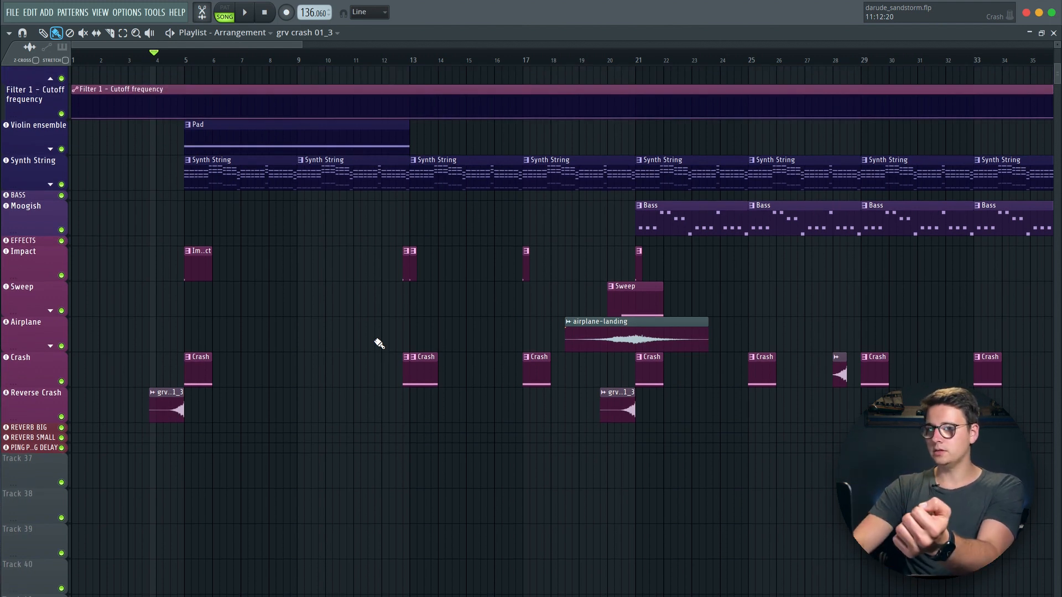
pyautogui.hscroll(2, 379, 343)
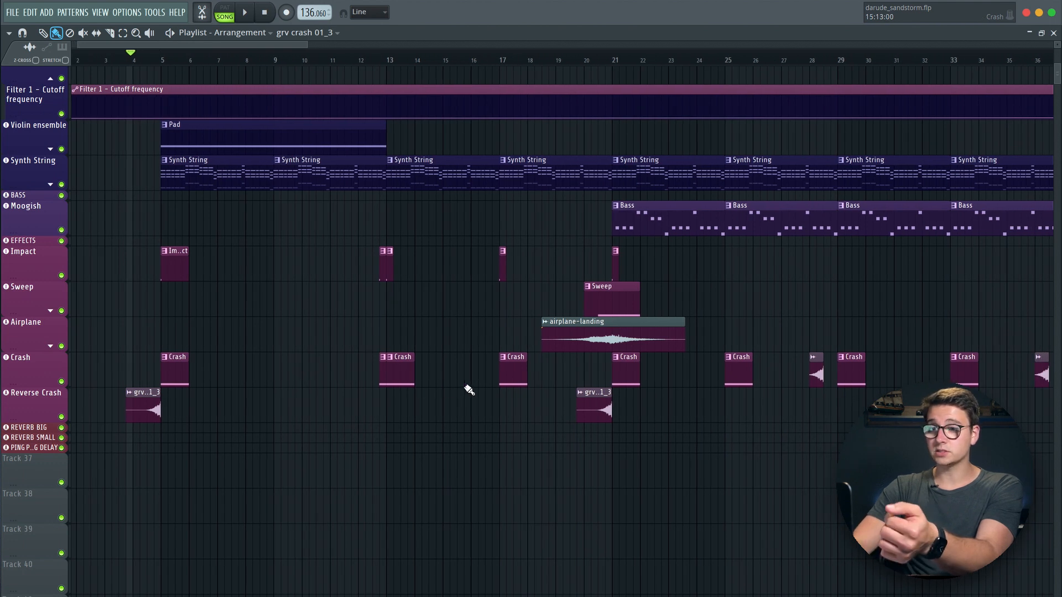
pyautogui.hscroll(3, 469, 390)
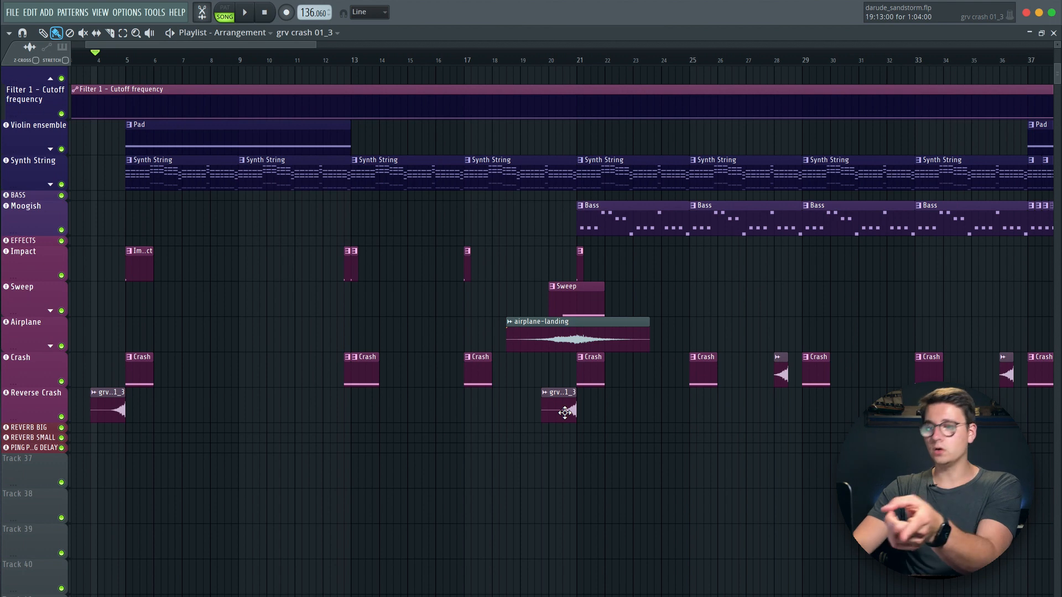
pyautogui.doubleClick(779, 374)
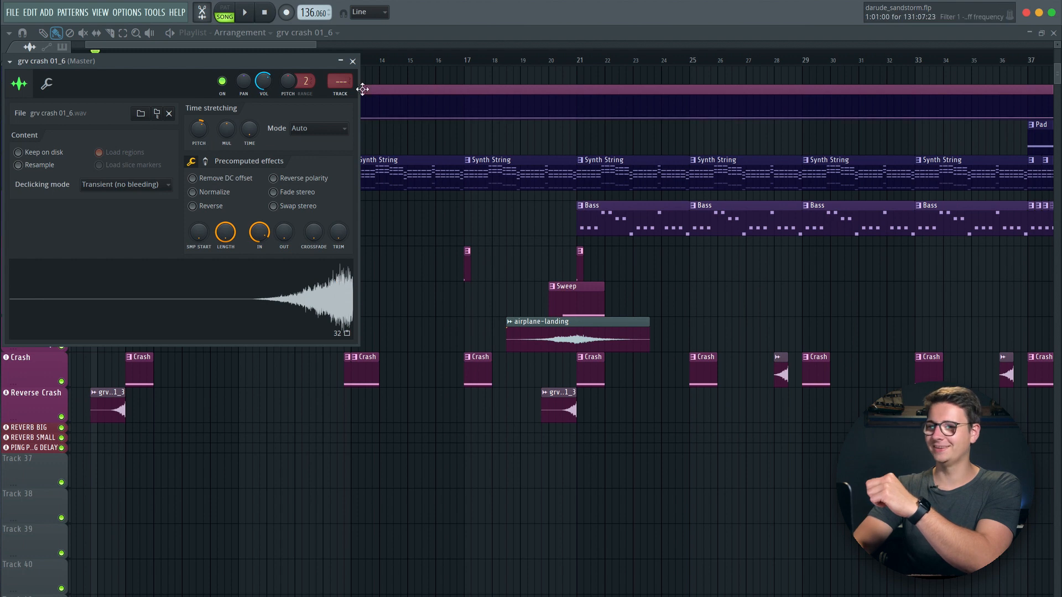
pyautogui.click(353, 61)
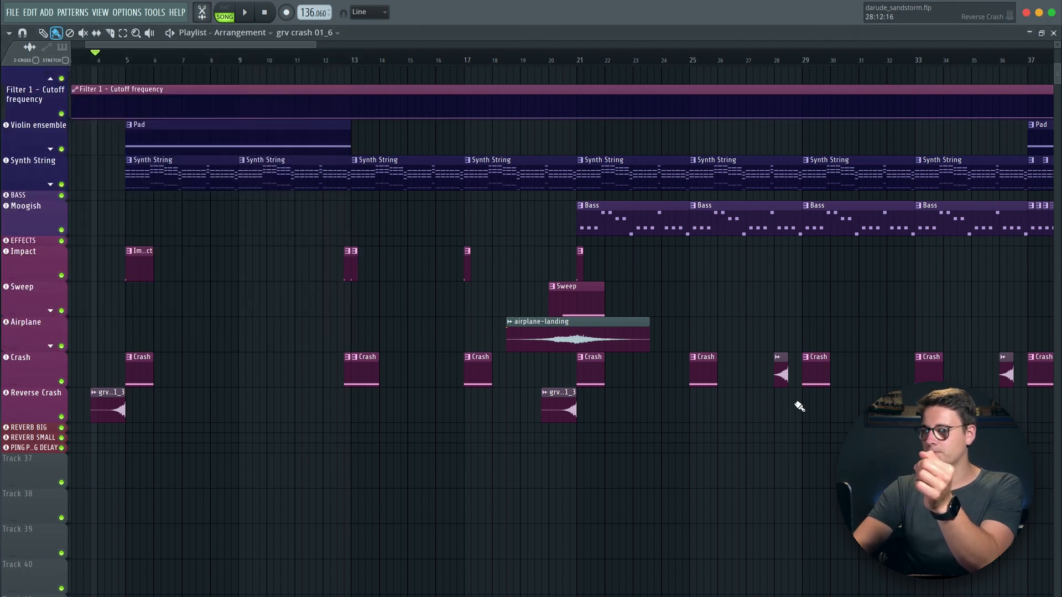
# Examine where the crash, reverse crash and other effect clips are placed through to the end of the arrangement.
pyautogui.hscroll(7, 800, 406)
pyautogui.scroll(1, 799, 406)
pyautogui.scroll(-2, 800, 406)
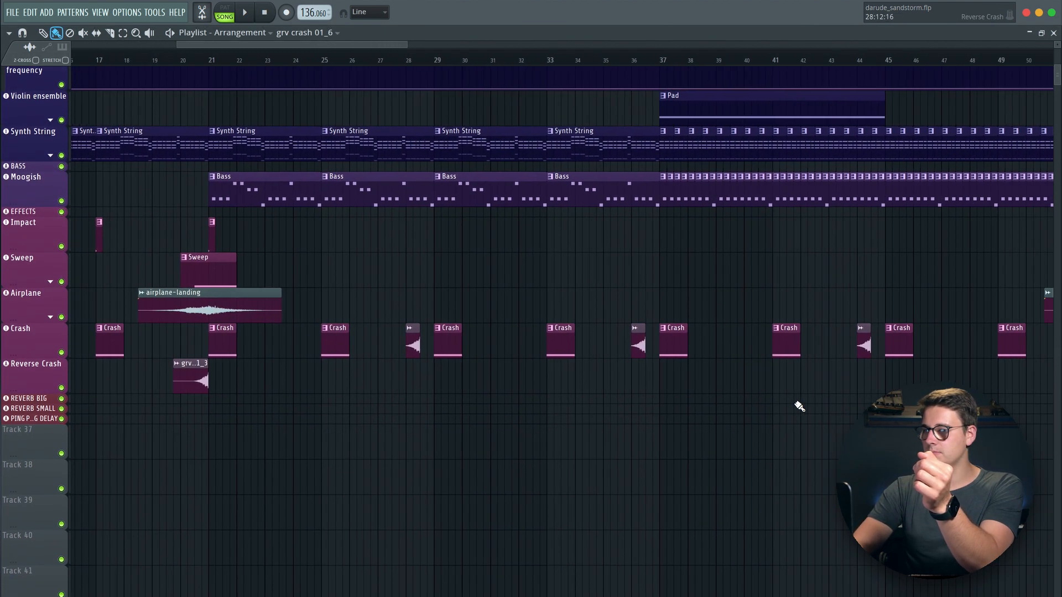
pyautogui.hscroll(16, 799, 406)
pyautogui.scroll(-2, 799, 407)
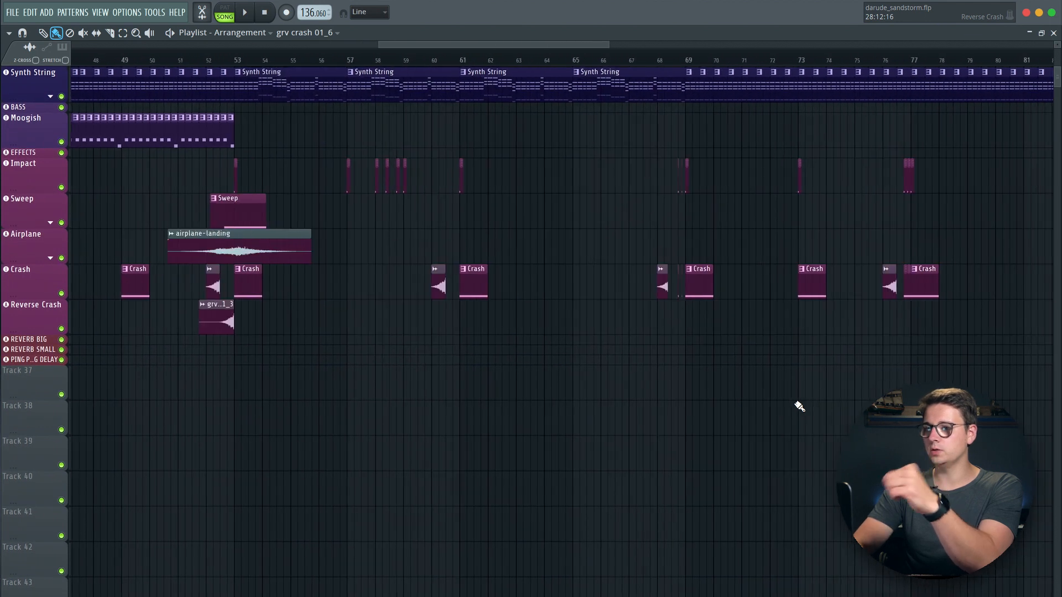
pyautogui.hscroll(20, 799, 407)
pyautogui.scroll(3, 799, 406)
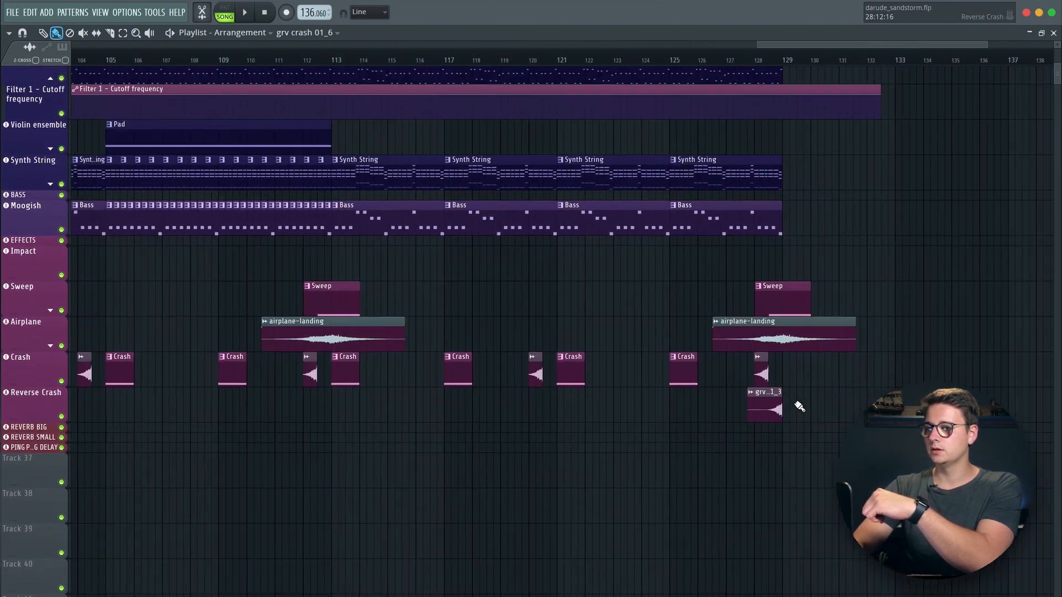
pyautogui.hscroll(-20, 799, 406)
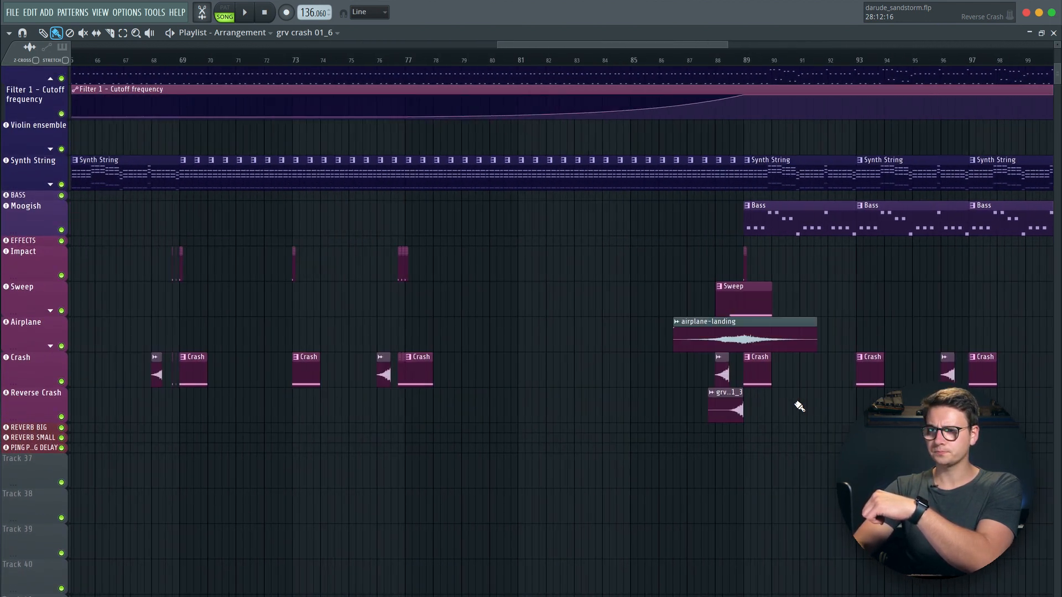
pyautogui.hscroll(-20, 799, 407)
pyautogui.scroll(-4, 799, 407)
pyautogui.scroll(14, 800, 406)
pyautogui.scroll(-1, 800, 407)
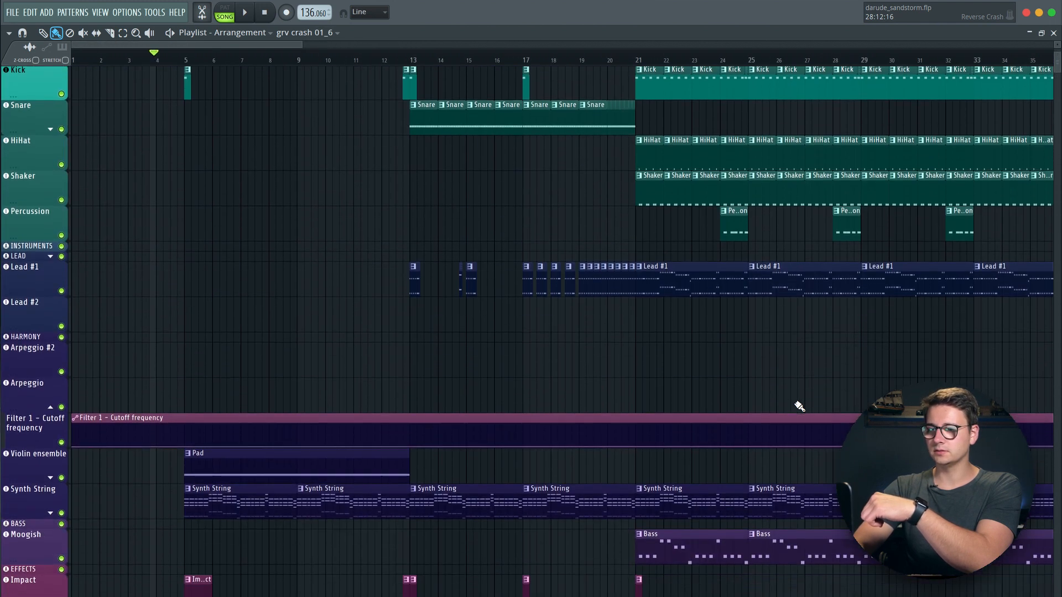
# Open the airplane-landing sample on the Airplane track to inspect its waveform, and close the sampler.
pyautogui.scroll(-6, 799, 406)
pyautogui.click(626, 451)
pyautogui.doubleClick(626, 451)
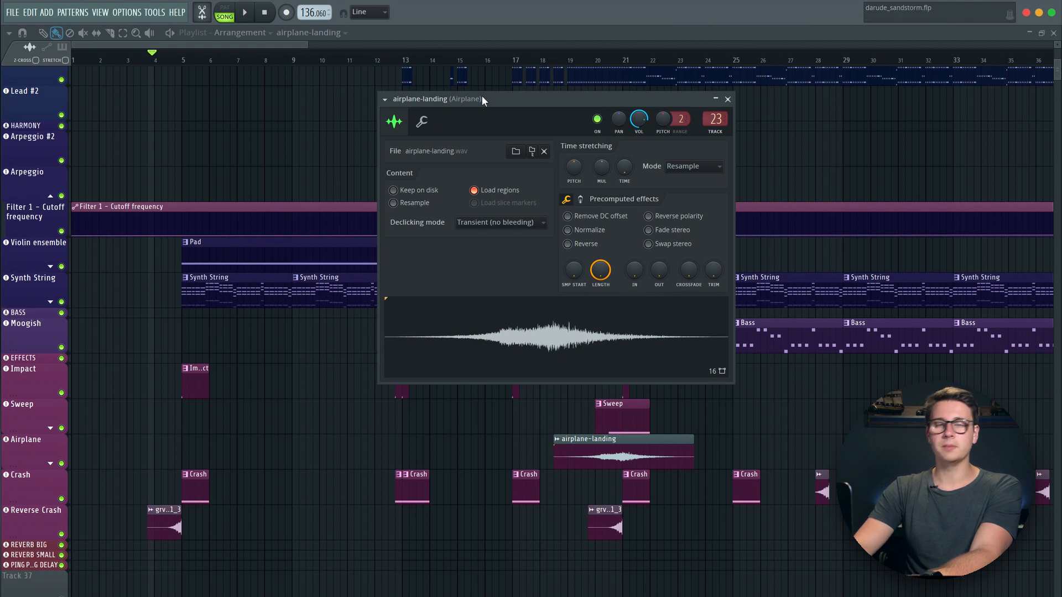
pyautogui.click(728, 100)
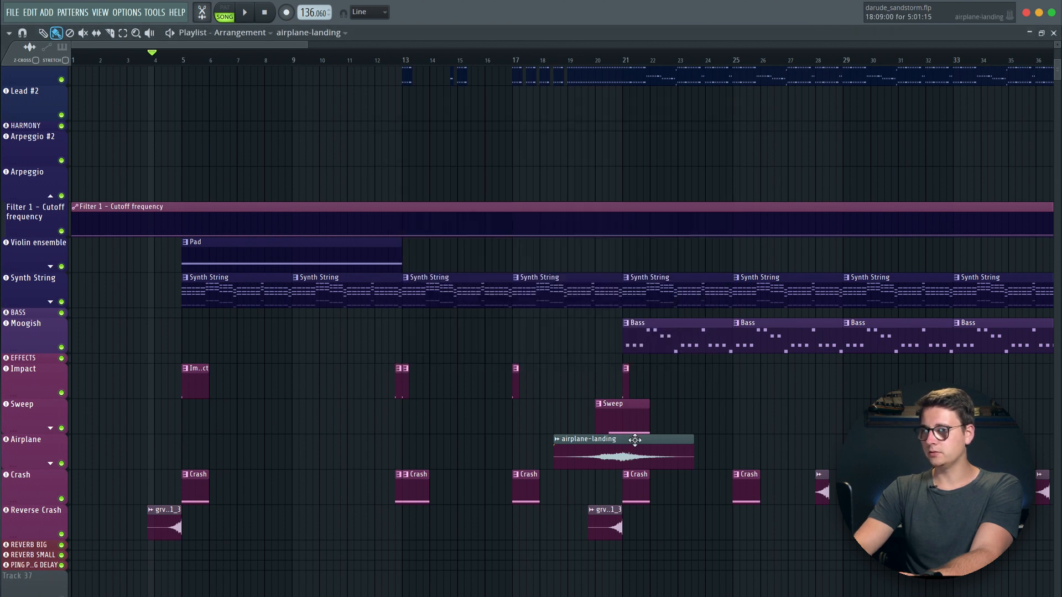
# Examine the layout of the drum, lead, harmony, bass and effect tracks across the whole arrangement.
pyautogui.scroll(8, 635, 440)
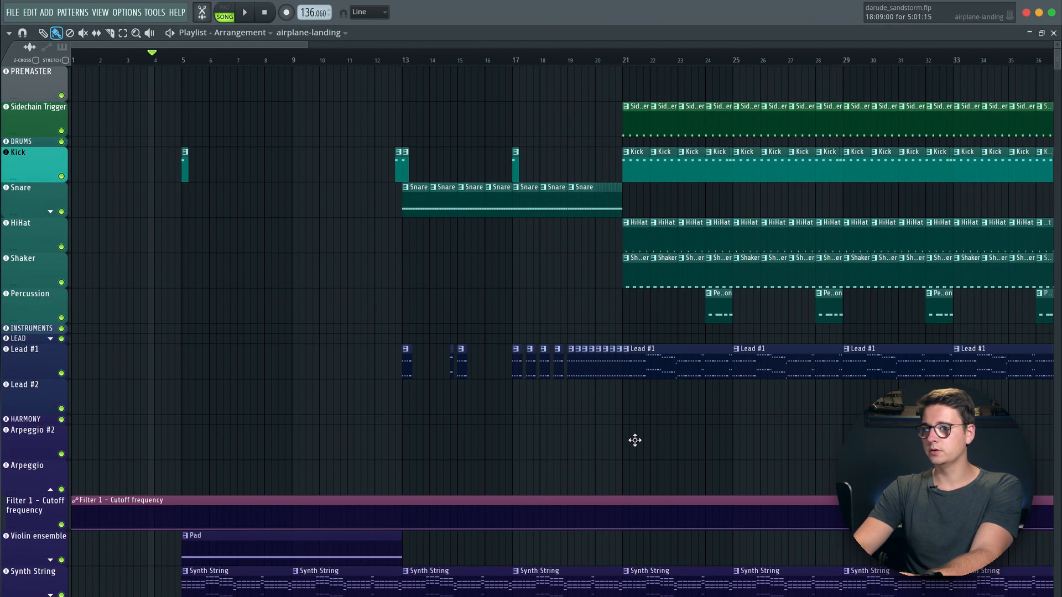
pyautogui.scroll(-10, 634, 440)
pyautogui.scroll(1, 635, 440)
pyautogui.scroll(7, 634, 440)
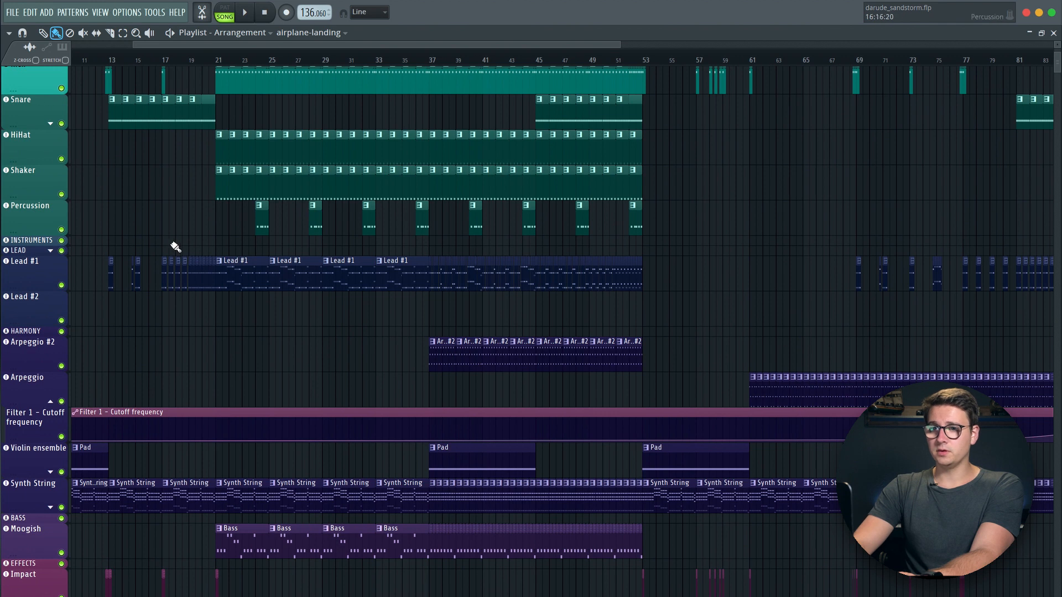
pyautogui.hscroll(5, 698, 541)
pyautogui.scroll(1, 699, 542)
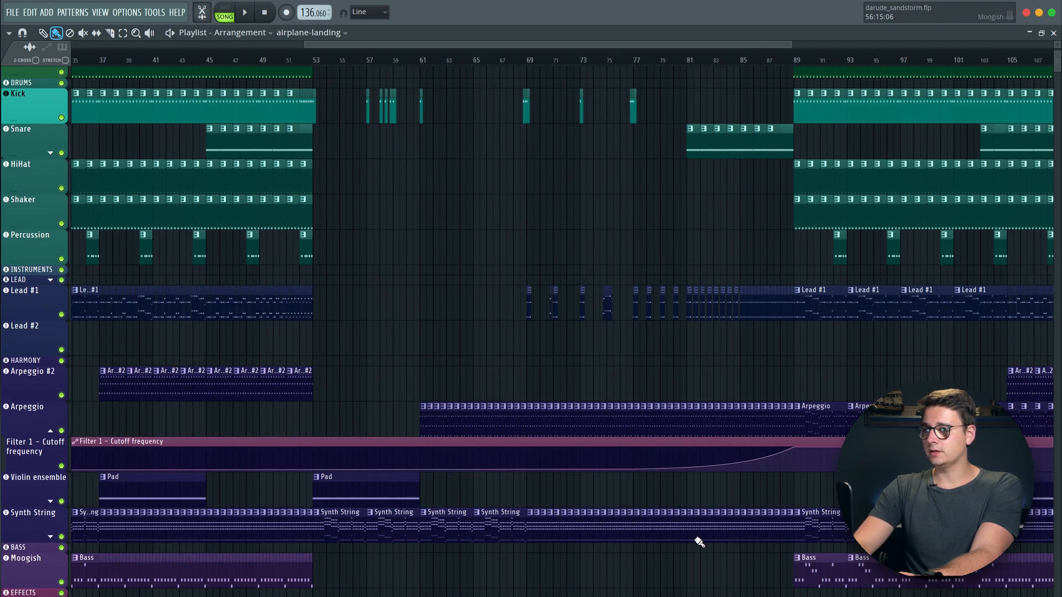
pyautogui.hscroll(8, 699, 542)
pyautogui.scroll(-5, 699, 541)
pyautogui.hscroll(2, 636, 531)
pyautogui.scroll(6, 569, 522)
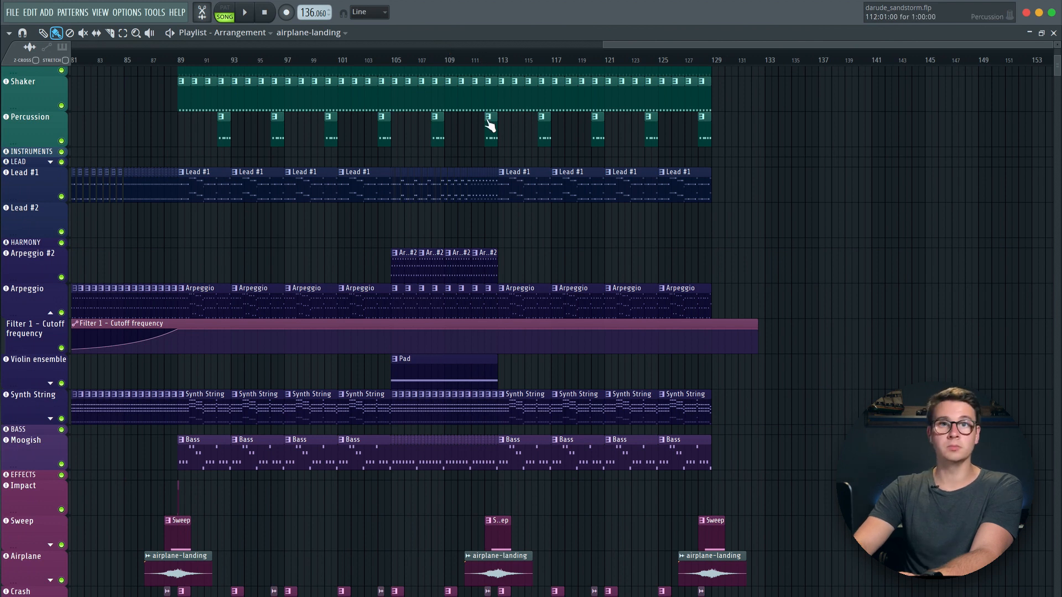
pyautogui.hscroll(-6, 587, 420)
pyautogui.scroll(-1, 636, 498)
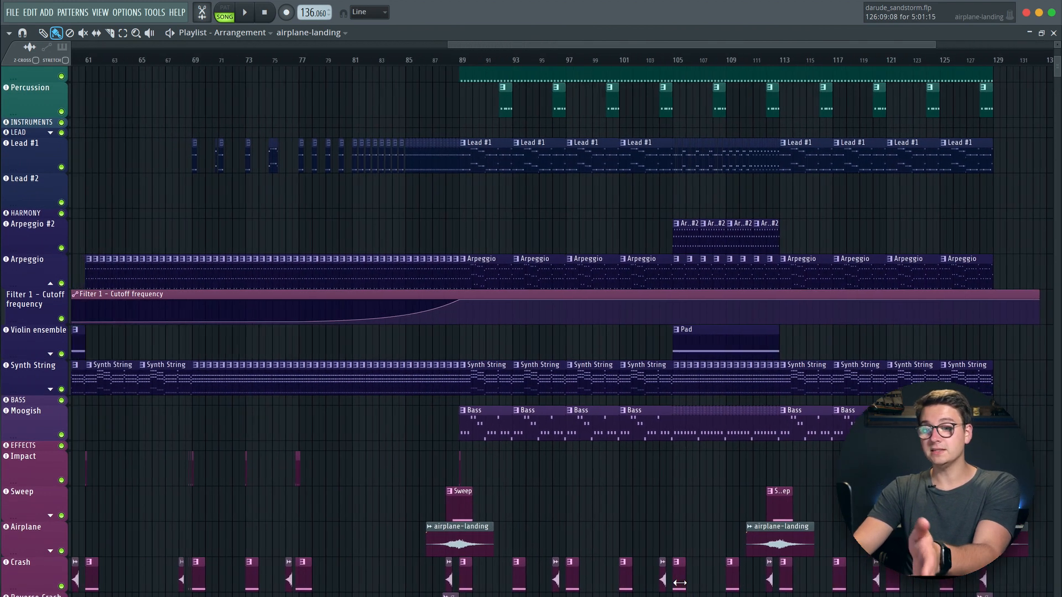
pyautogui.hscroll(-5, 679, 582)
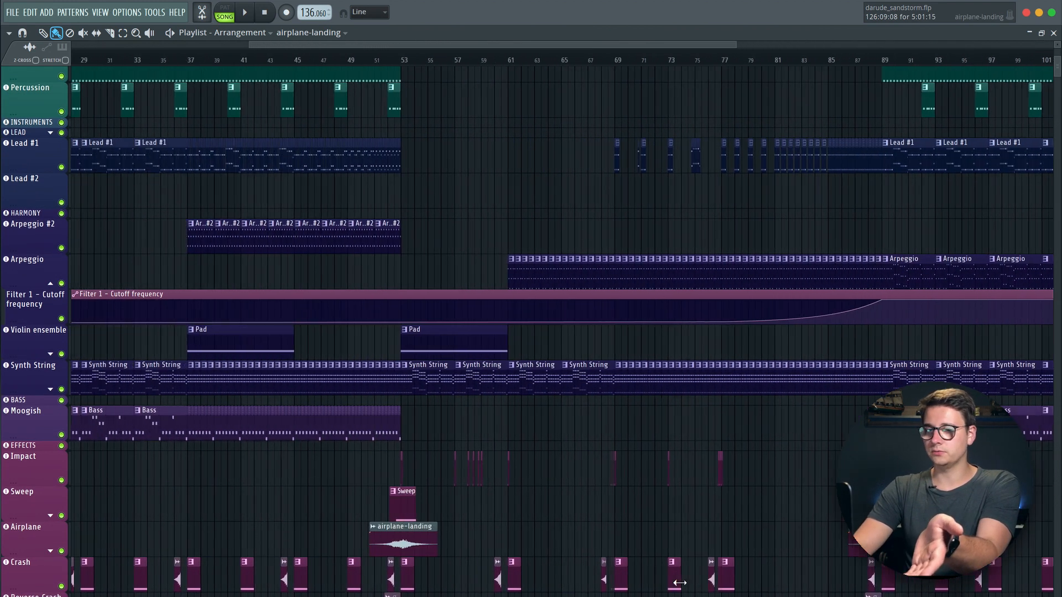
pyautogui.hscroll(-5, 679, 582)
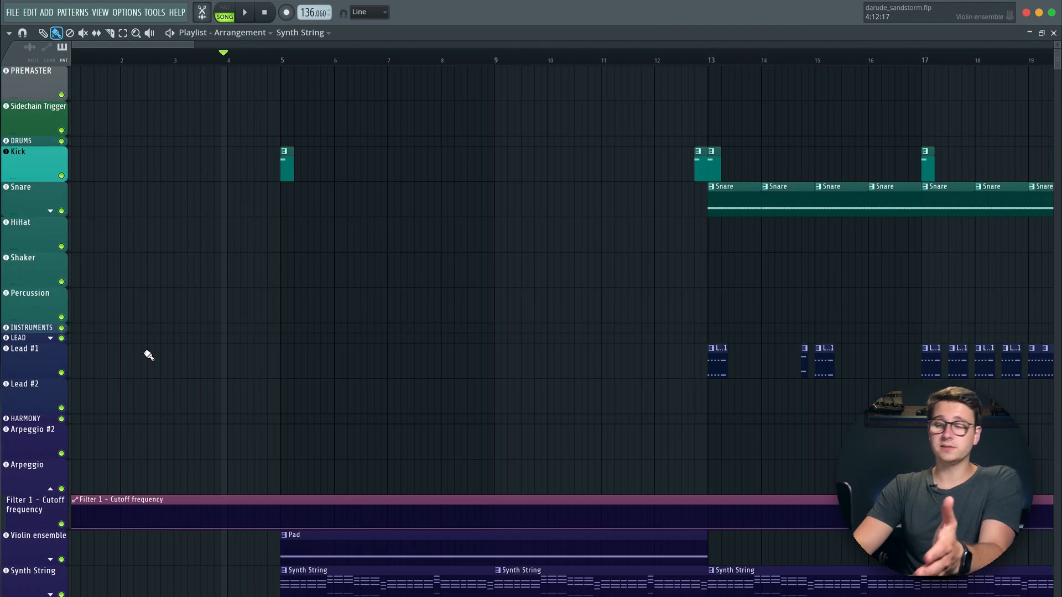
# Play the intro with all tracks active from just before bar 5, and stop playback shortly into bar 5.
pyautogui.scroll(-2, 311, 379)
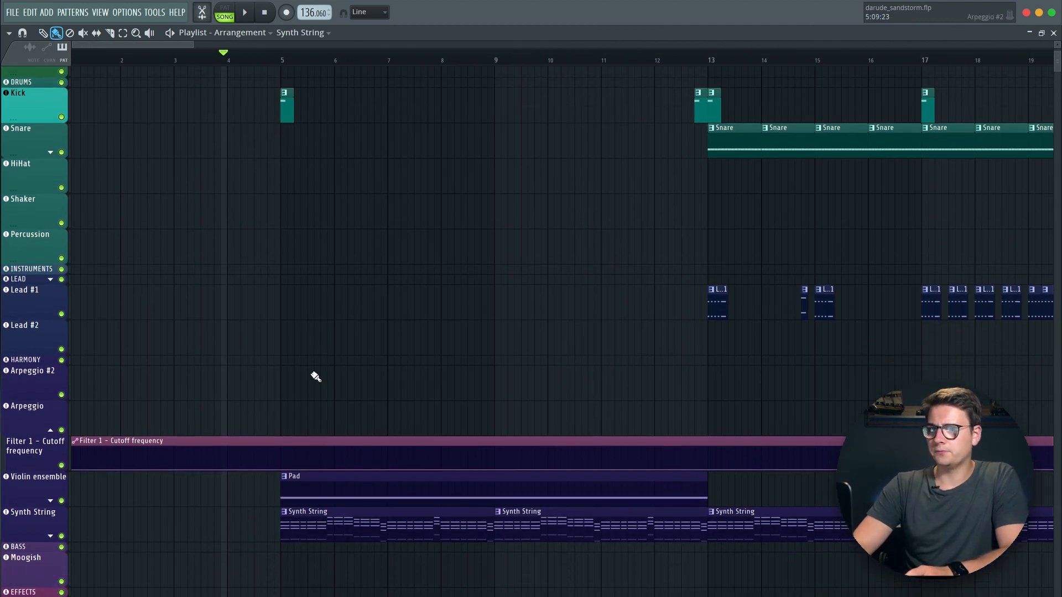
pyautogui.scroll(-7, 325, 268)
pyautogui.scroll(4, 325, 268)
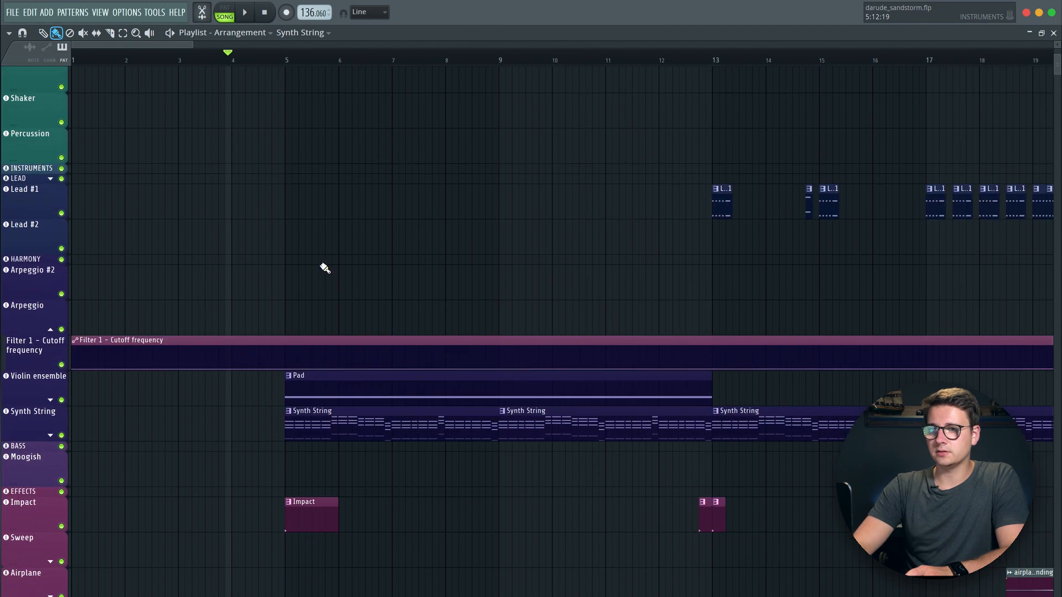
pyautogui.scroll(1, 325, 268)
pyautogui.press('space')
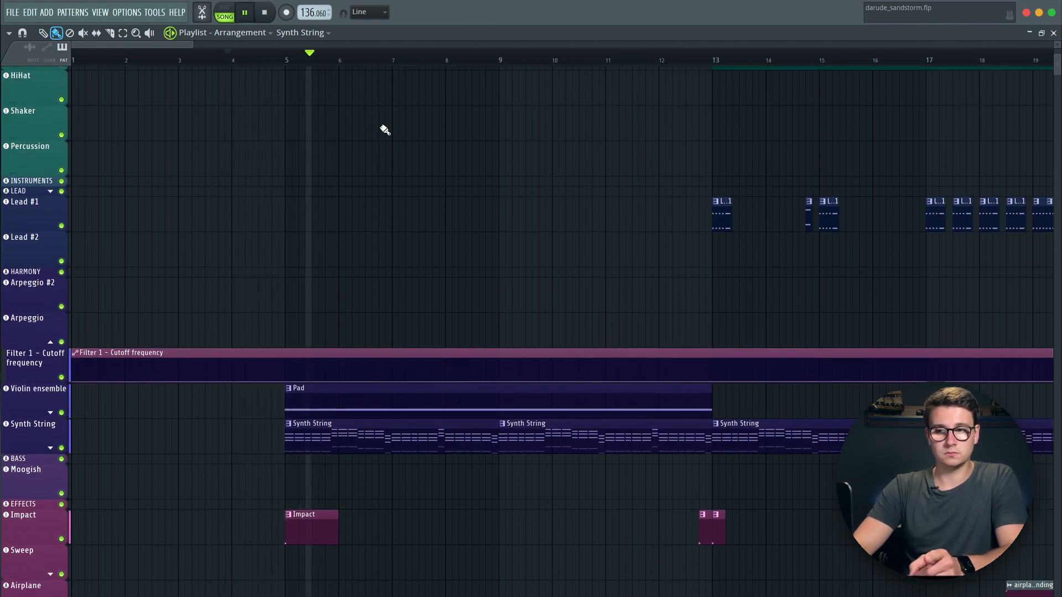
pyautogui.press('space')
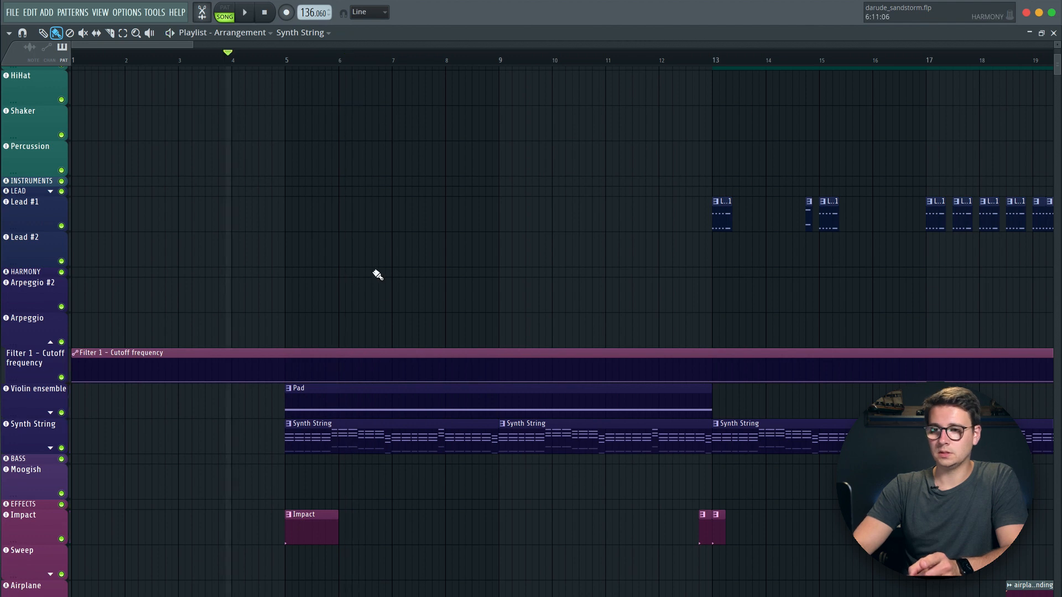
# Open the Pad clip in the piano roll to audition its E7 note, and open the Violin ensemble synth.
pyautogui.doubleClick(371, 403)
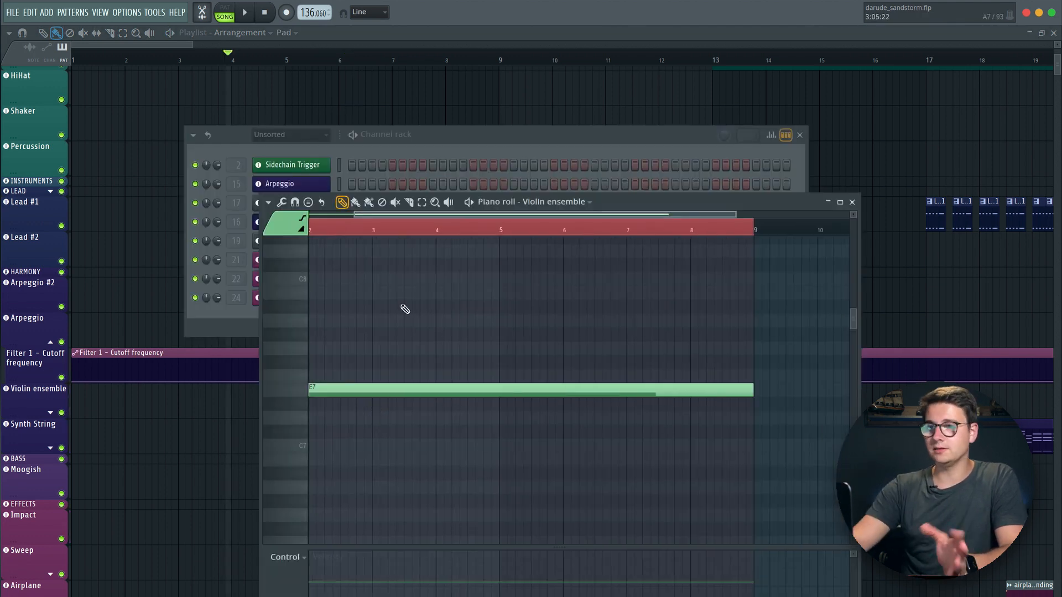
pyautogui.hscroll(-3, 528, 275)
pyautogui.scroll(1, 527, 275)
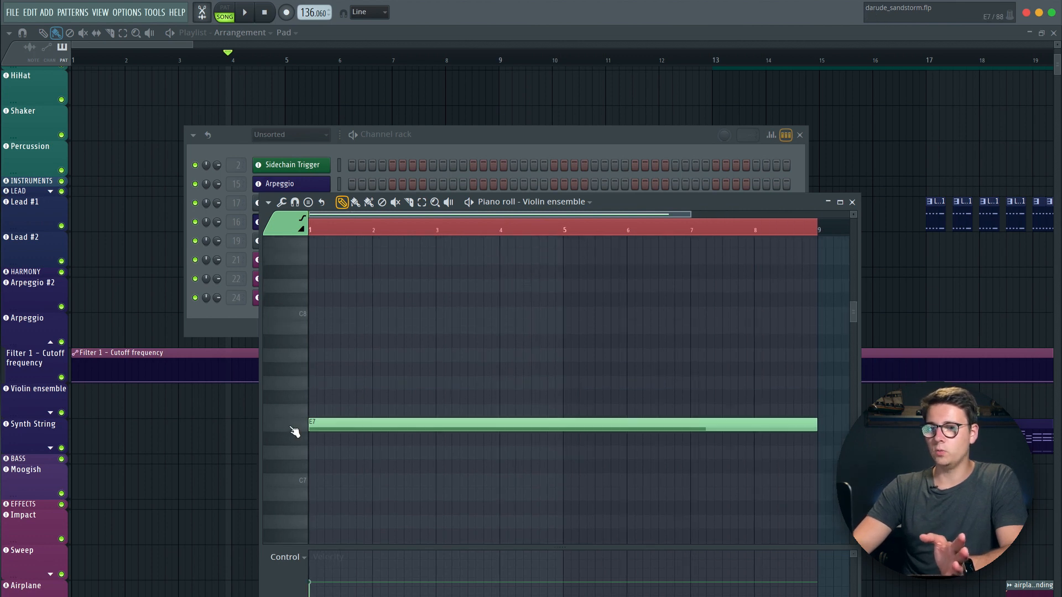
pyautogui.click(293, 431)
pyautogui.click(547, 148)
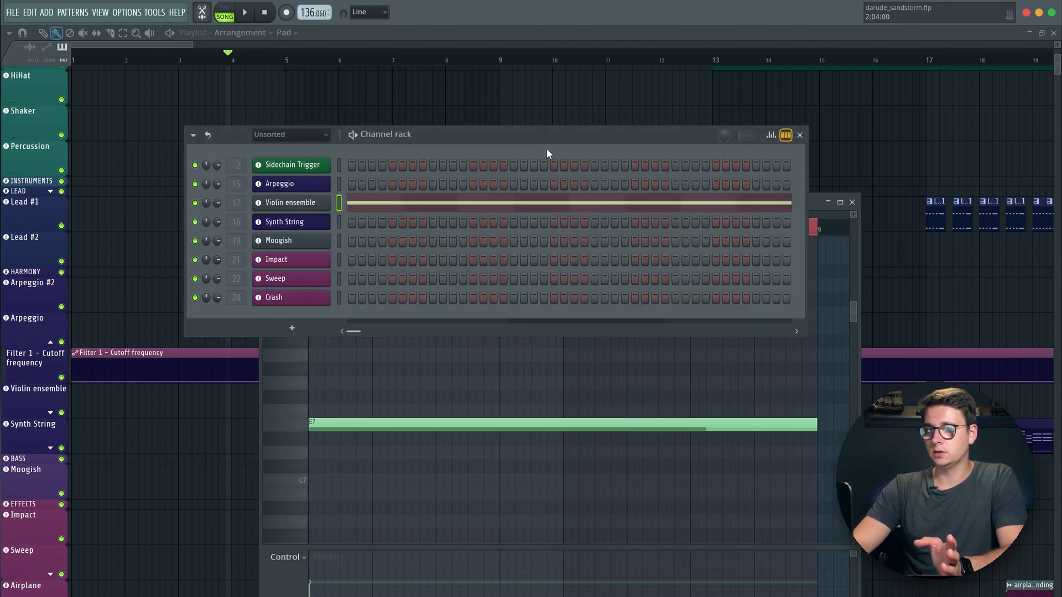
pyautogui.click(287, 203)
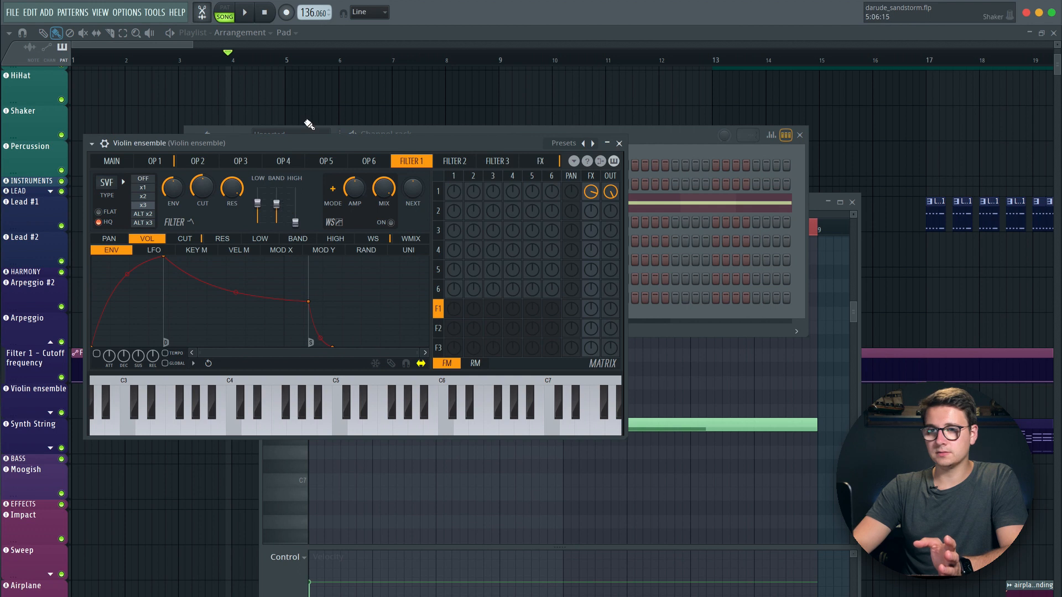
# Look through the preset list of the Violin ensemble synth without loading any, and return to the playlist.
pyautogui.moveTo(303, 143); pyautogui.dragTo(478, 196)
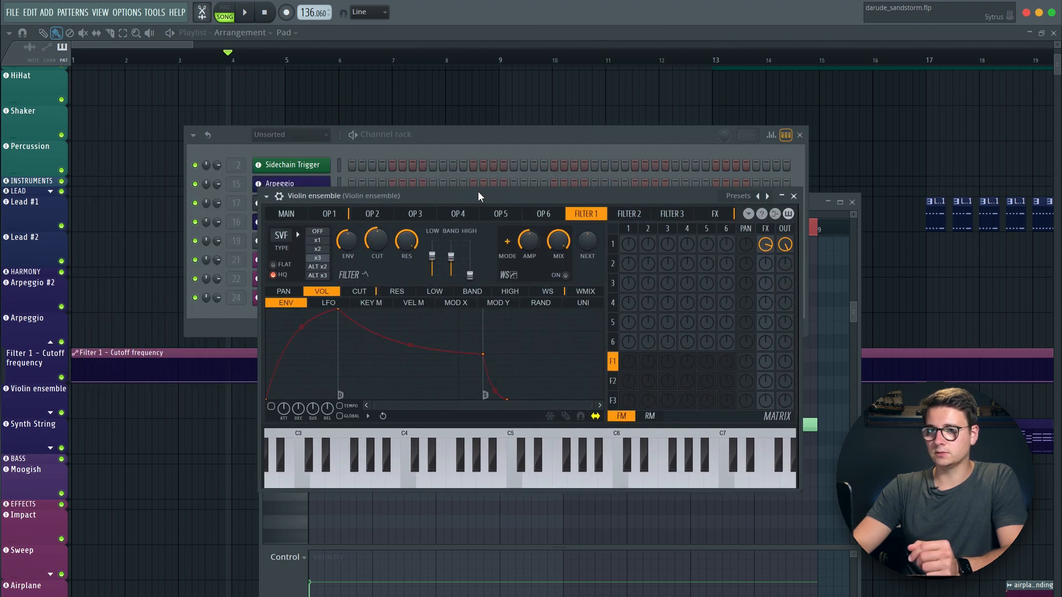
pyautogui.click(738, 197)
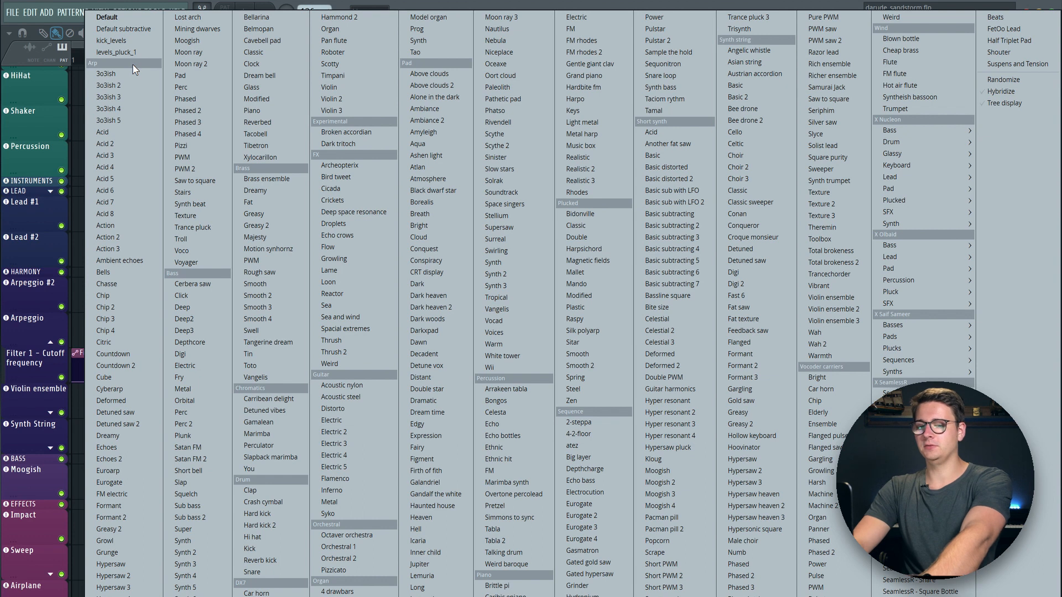
pyautogui.press('Escape')
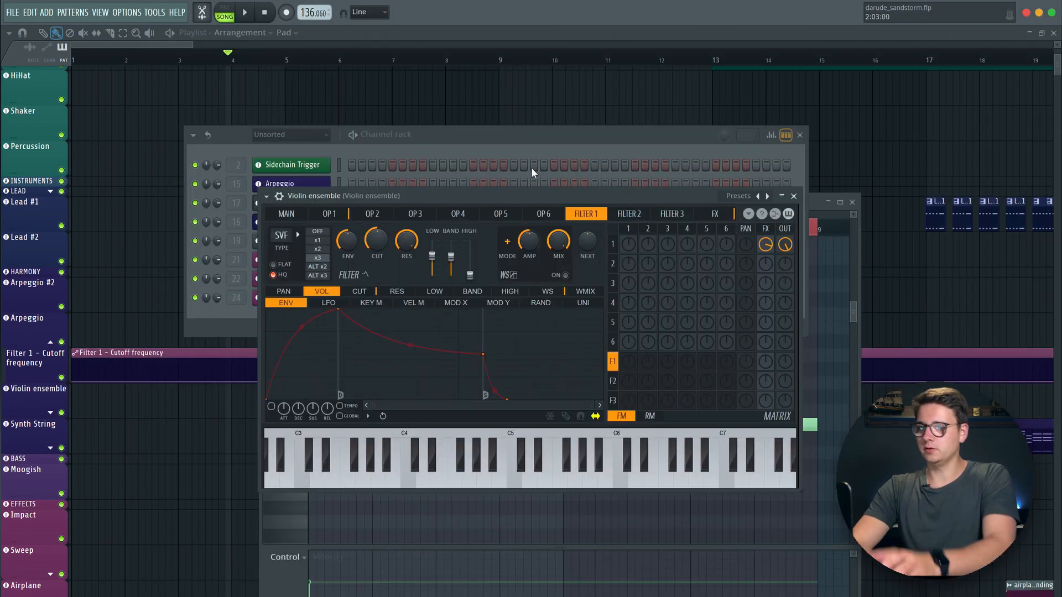
pyautogui.moveTo(515, 193); pyautogui.dragTo(534, 253)
pyautogui.click(534, 29)
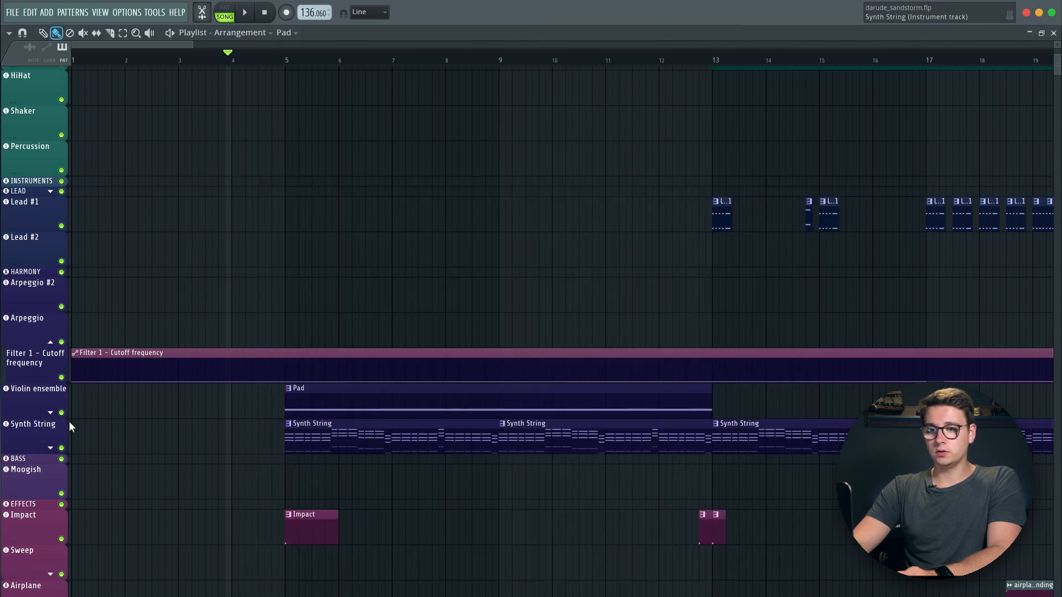
# Reveal the Dry level automation under the Violin ensemble and Synth String tracks, and play the intro from just before bar 4.
pyautogui.click(51, 413)
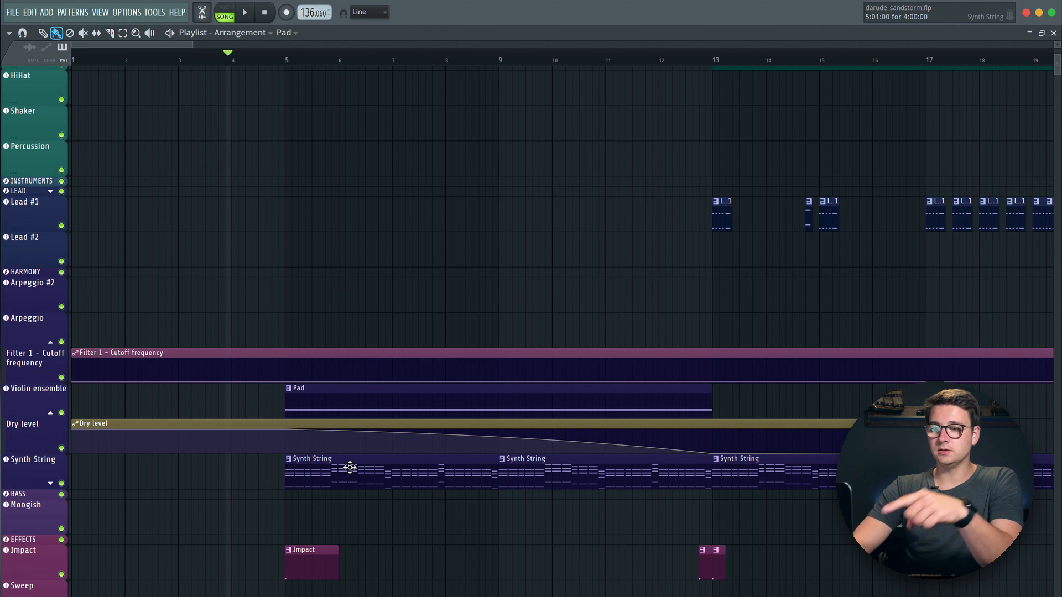
pyautogui.click(51, 483)
pyautogui.press('space')
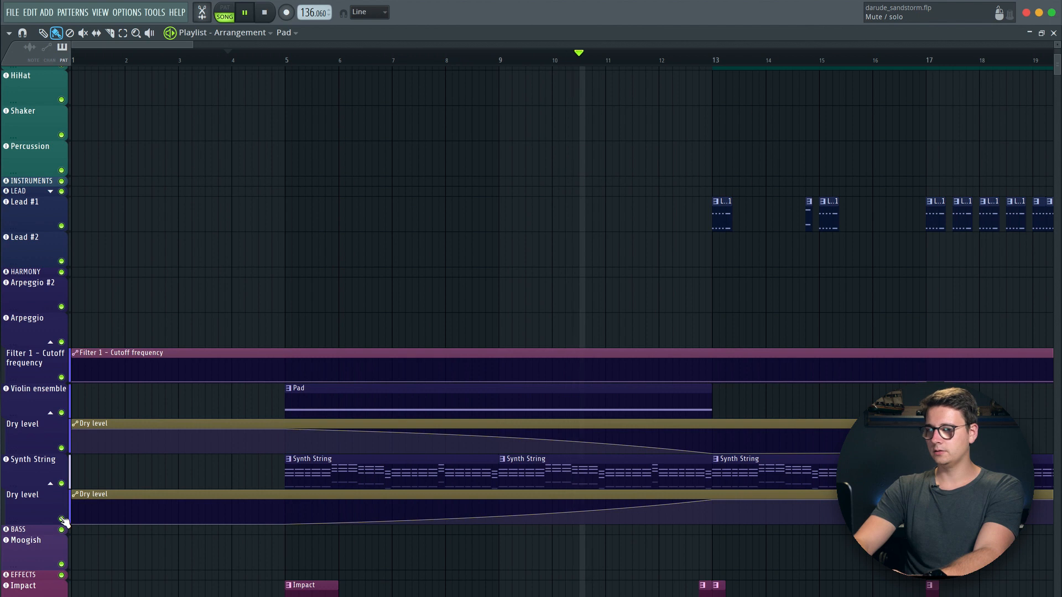
pyautogui.press('space')
# Open the Synth String clip in the piano roll and its synth, and compare the volume envelopes of operators 1 and 2.
pyautogui.doubleClick(591, 482)
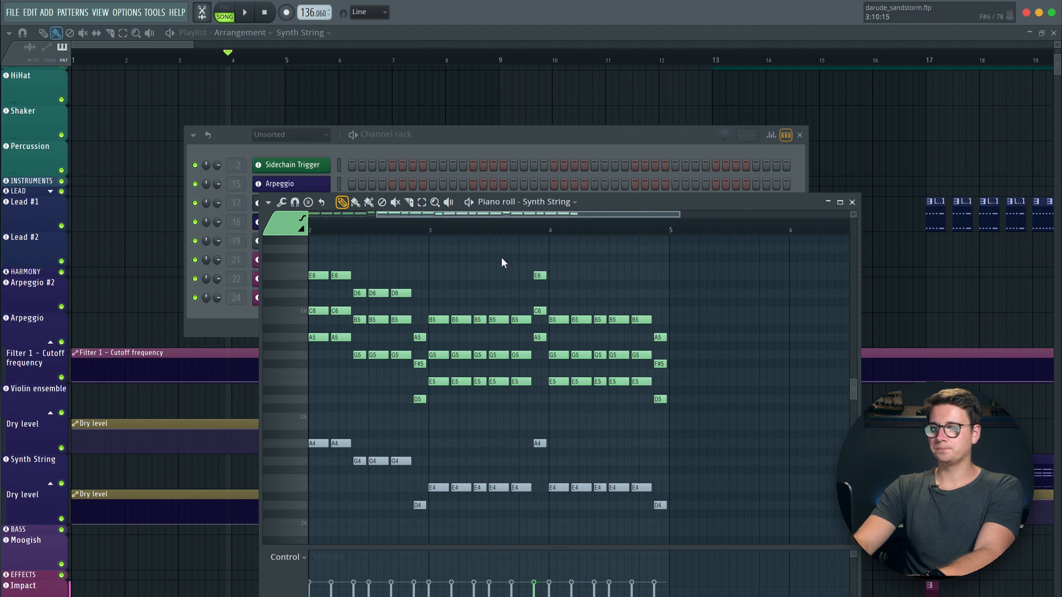
pyautogui.click(510, 191)
pyautogui.click(293, 222)
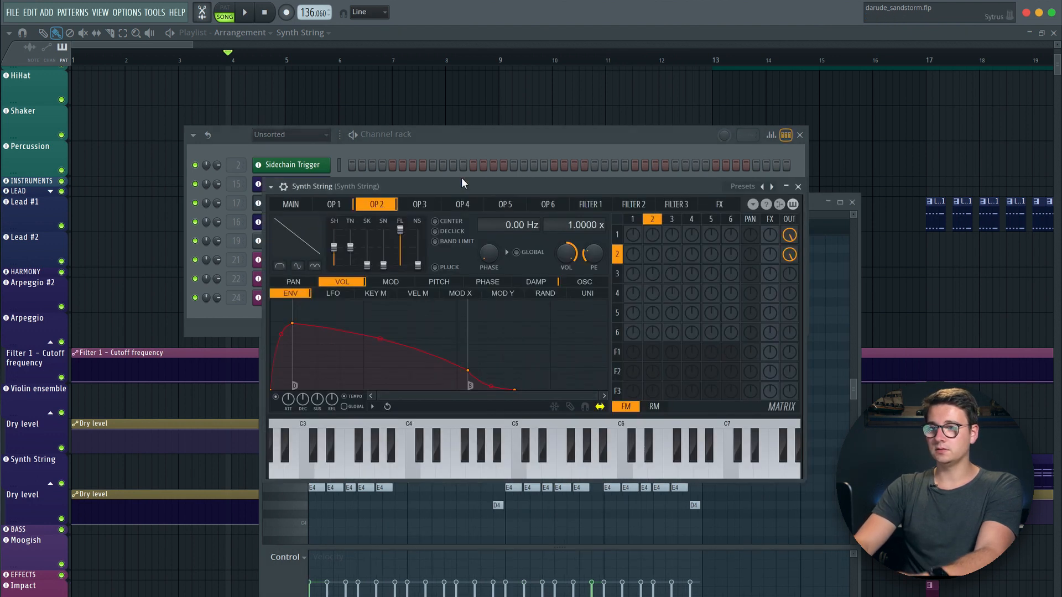
pyautogui.click(334, 205)
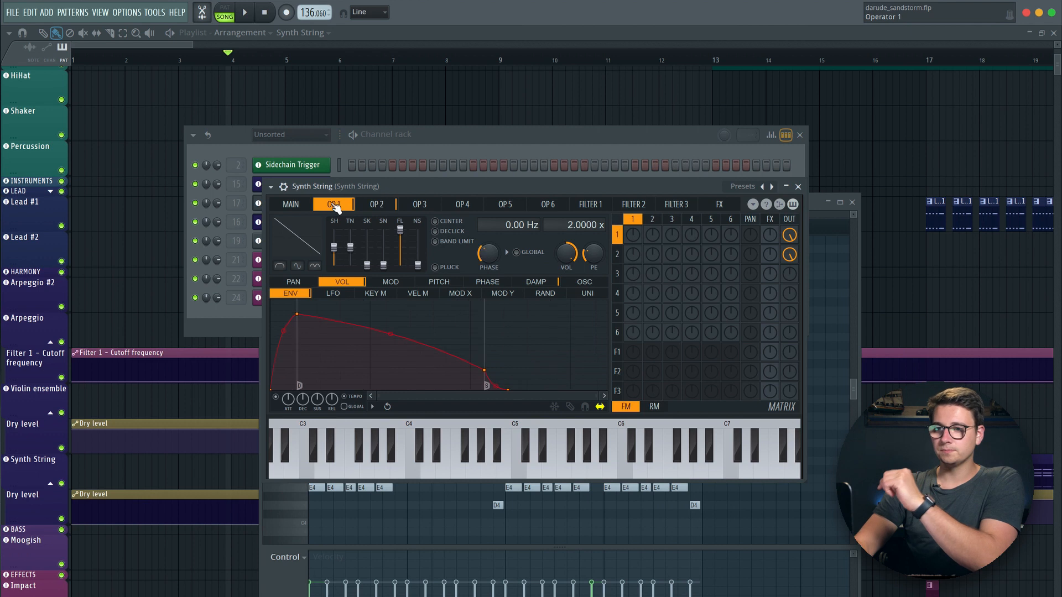
pyautogui.click(375, 209)
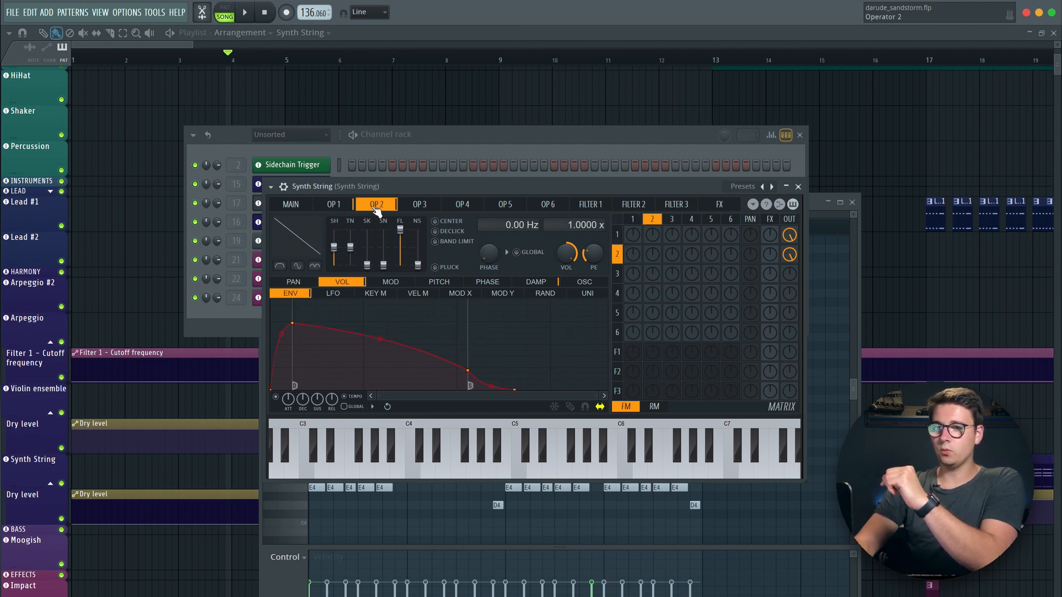
pyautogui.click(334, 205)
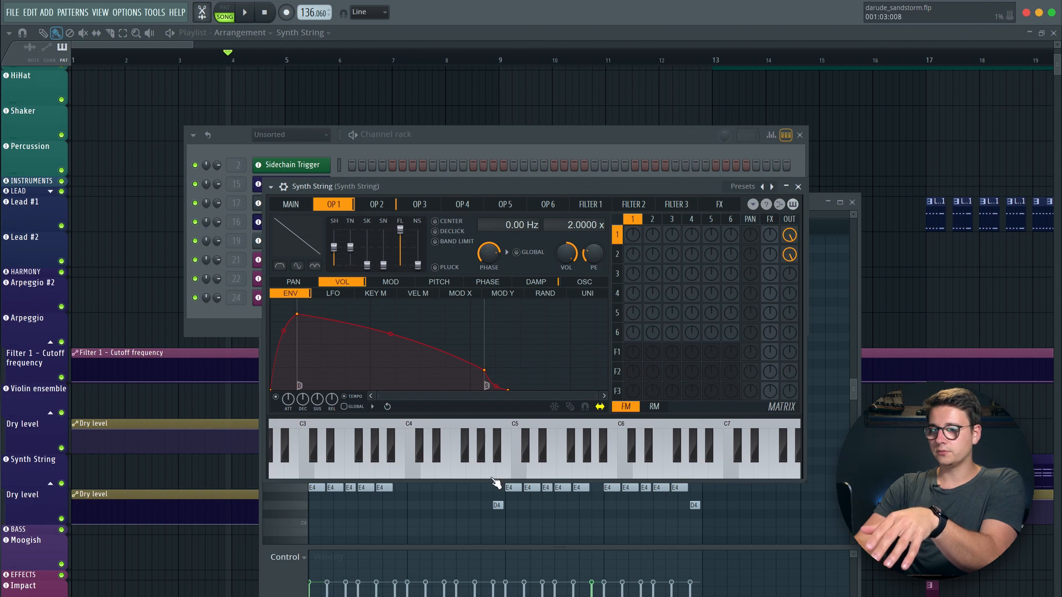
# Audition single notes of the Synth String sound on the synth's keyboard.
pyautogui.click(500, 457)
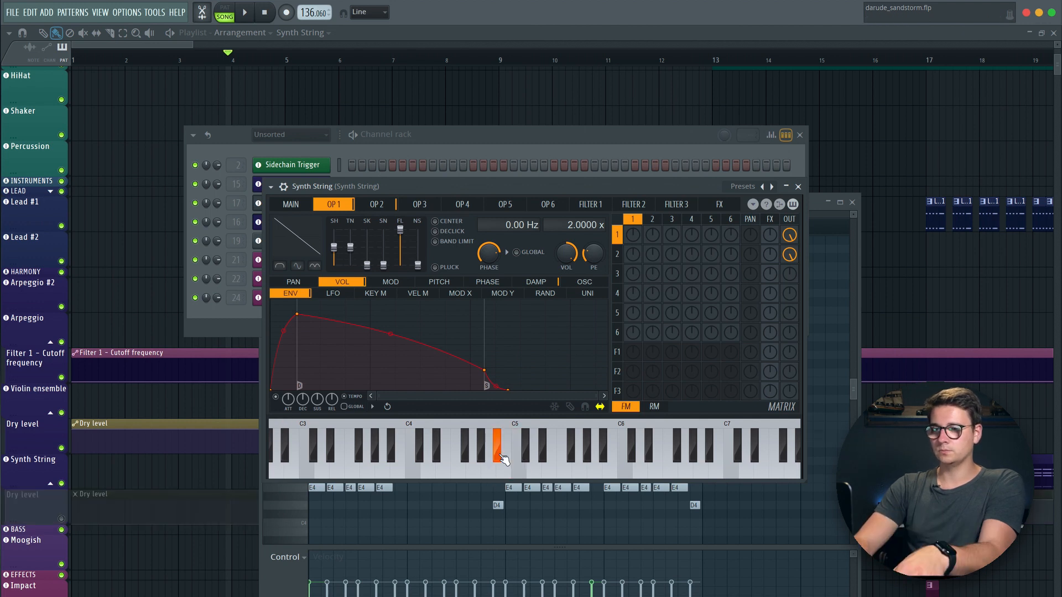
pyautogui.click(507, 460)
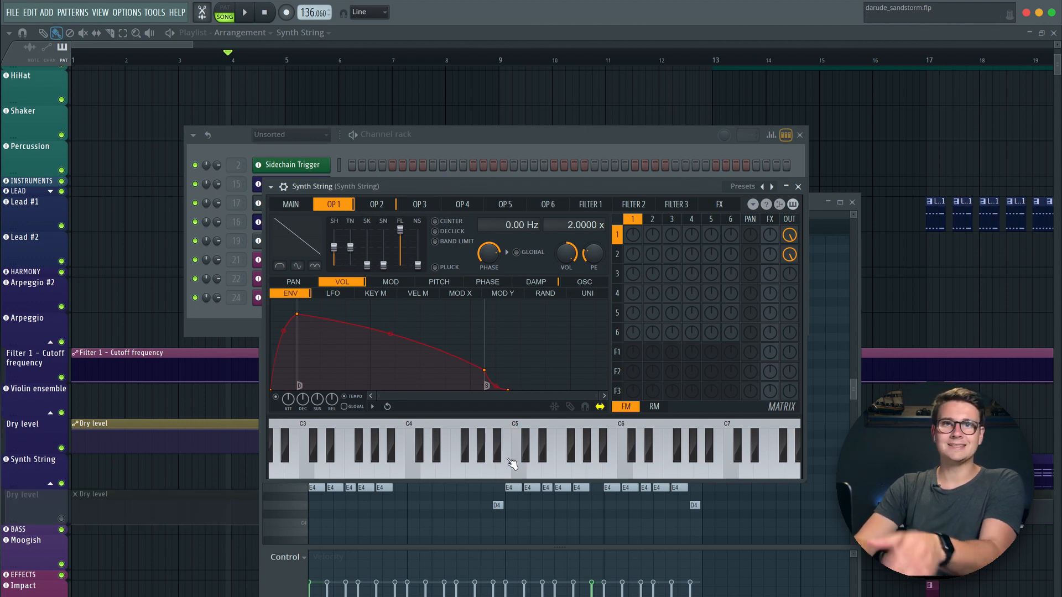
pyautogui.click(573, 474)
pyautogui.click(573, 474)
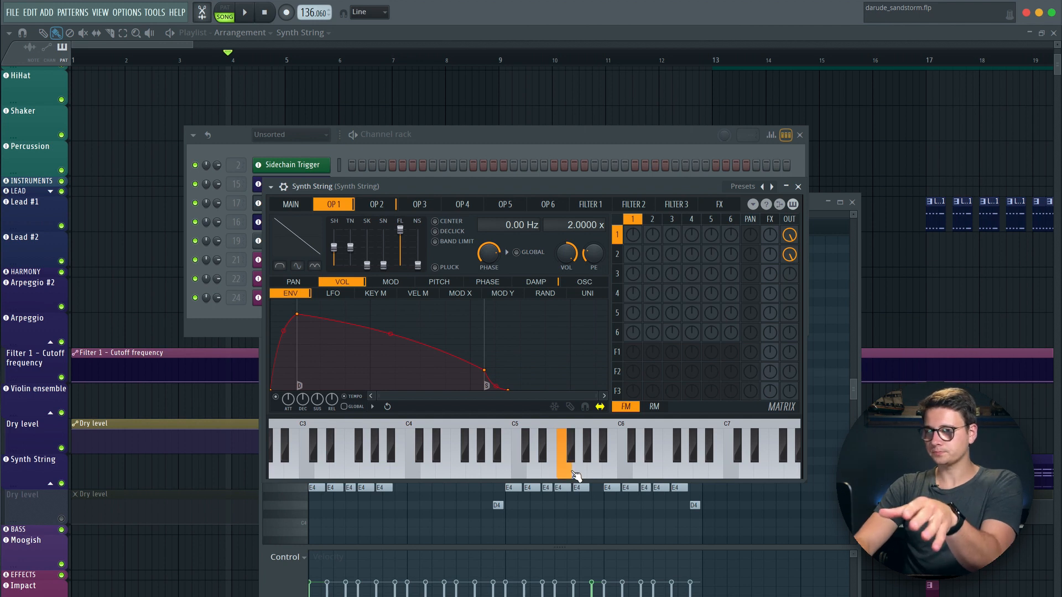
# Try a lower attack on operator 1's volume envelope, audition the sound, undo the tweak and audition it again.
pyautogui.moveTo(288, 400); pyautogui.dragTo(288, 427)
pyautogui.click(543, 457)
pyautogui.click(544, 459)
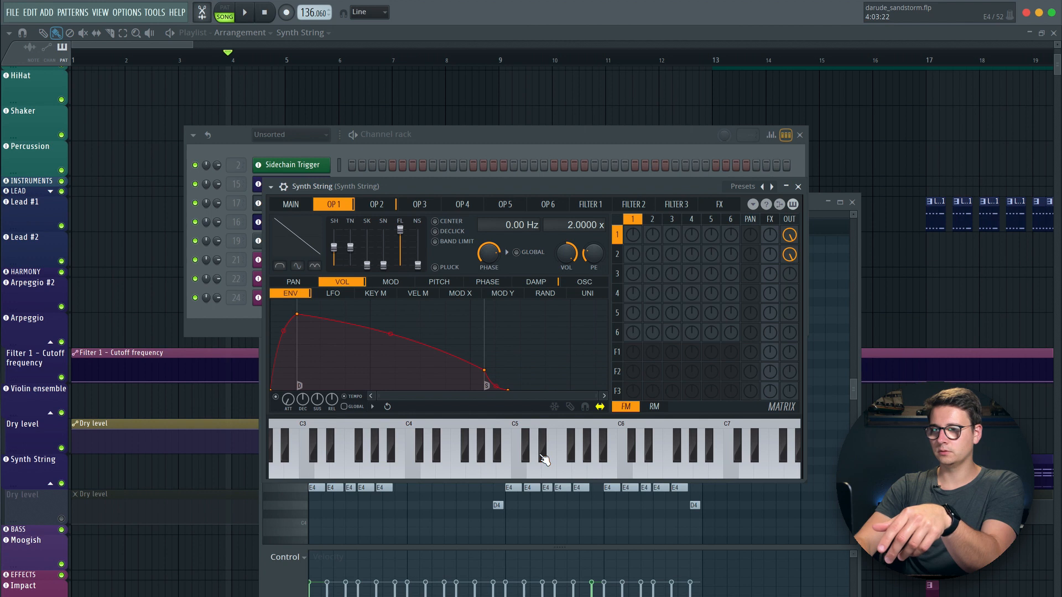
pyautogui.click(543, 457)
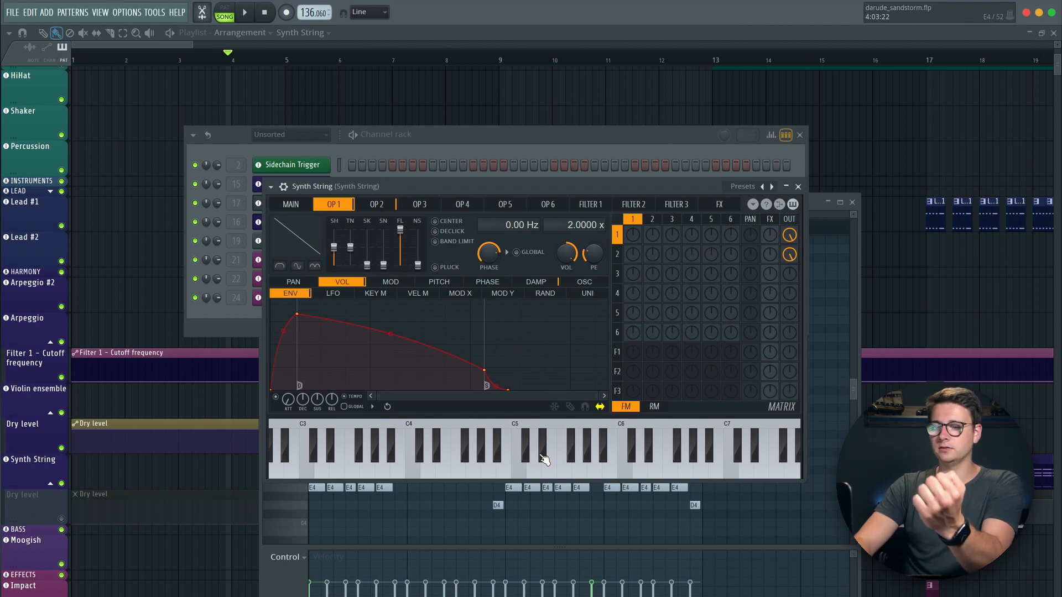
pyautogui.hotkey('ctrl', 'z')
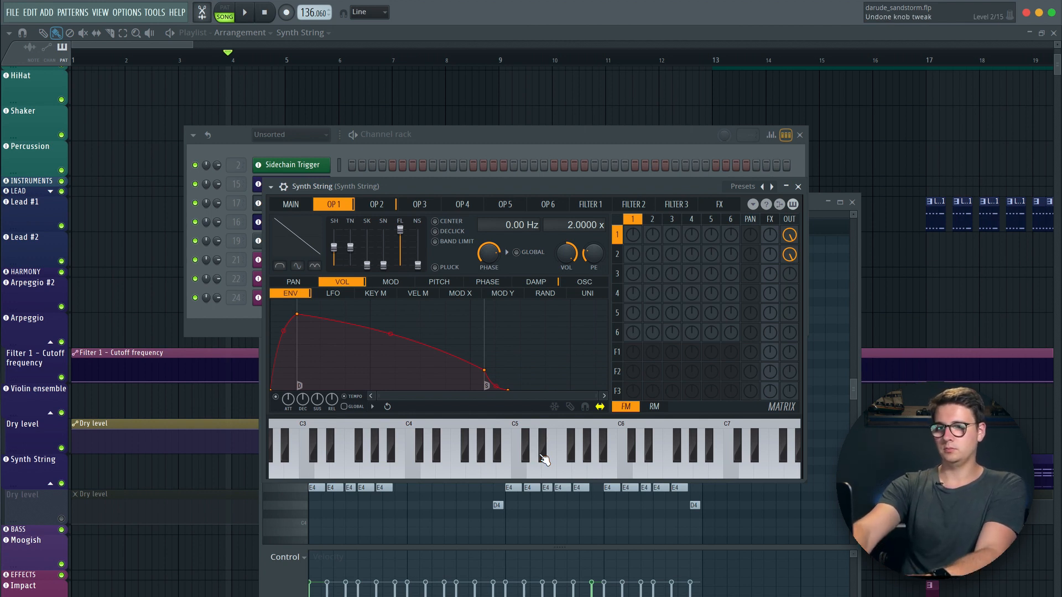
pyautogui.click(543, 456)
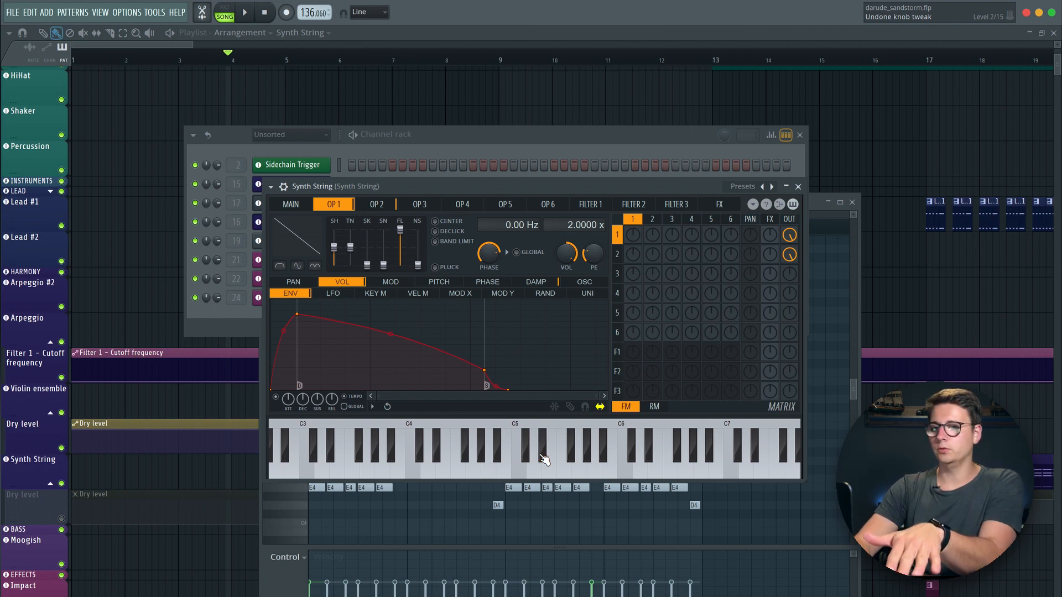
# Compare the starting phase and frequency ratio of operators 1 and 2 in the Synth String synth.
pyautogui.click(381, 204)
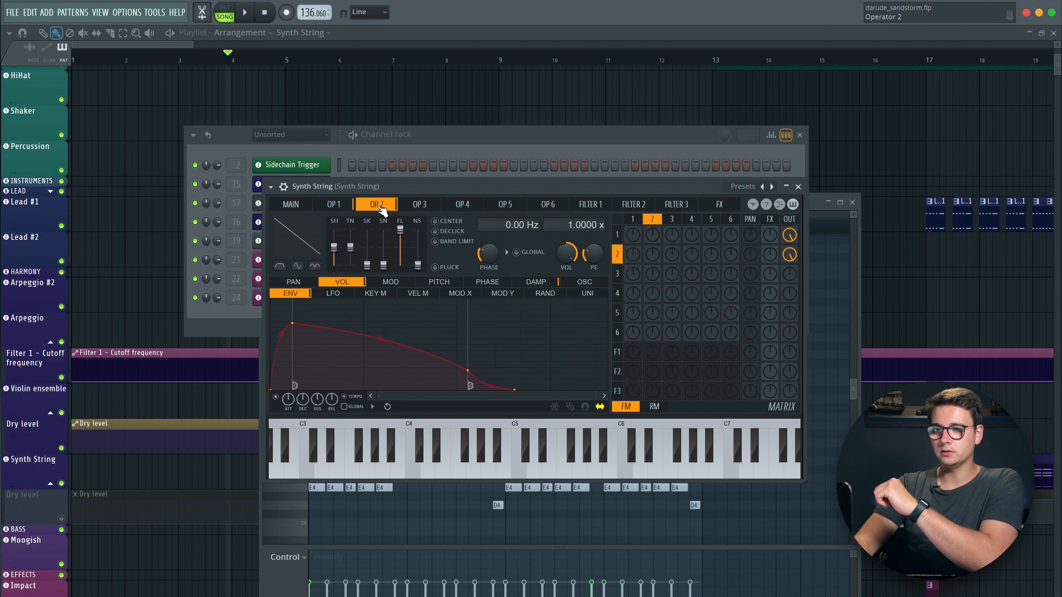
pyautogui.click(337, 210)
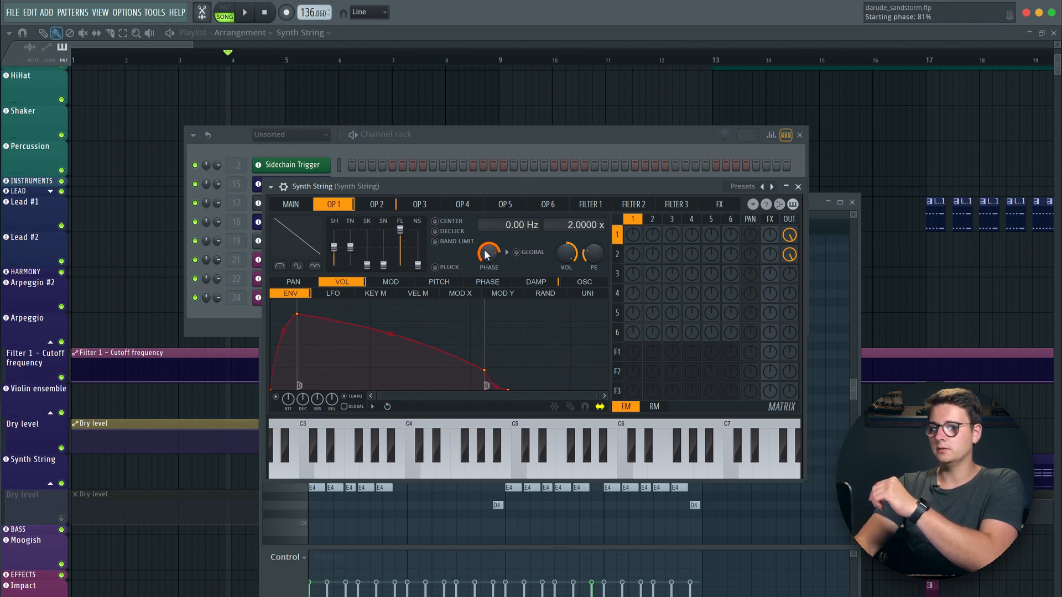
pyautogui.click(797, 187)
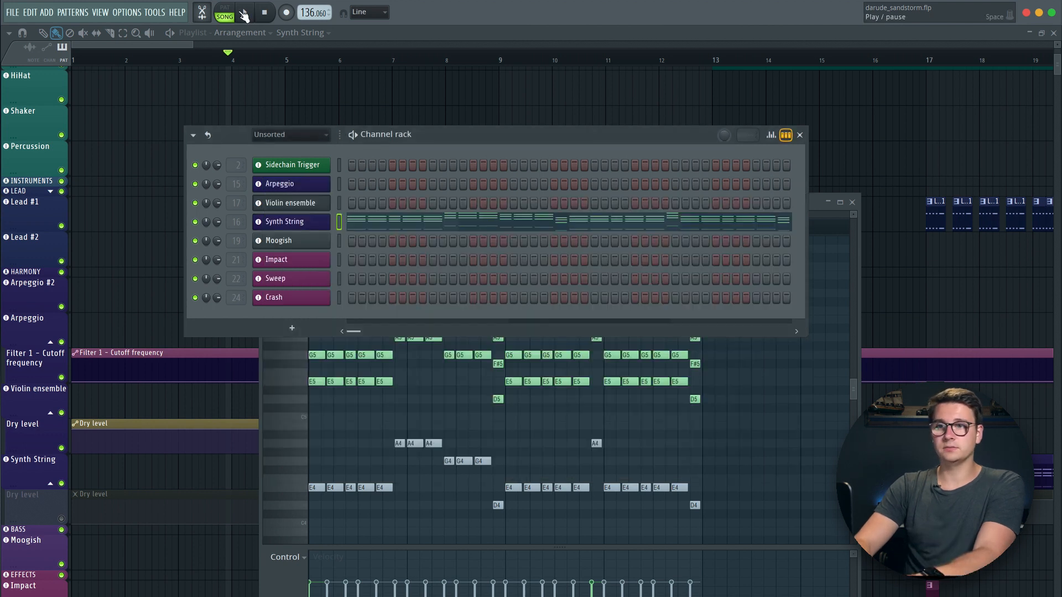
pyautogui.click(311, 220)
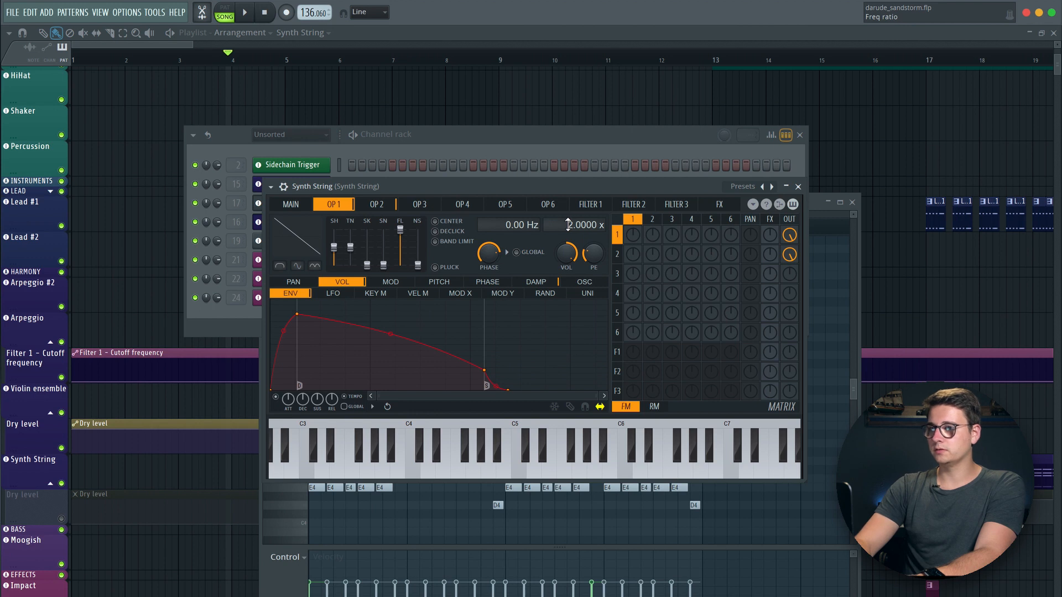
pyautogui.click(388, 213)
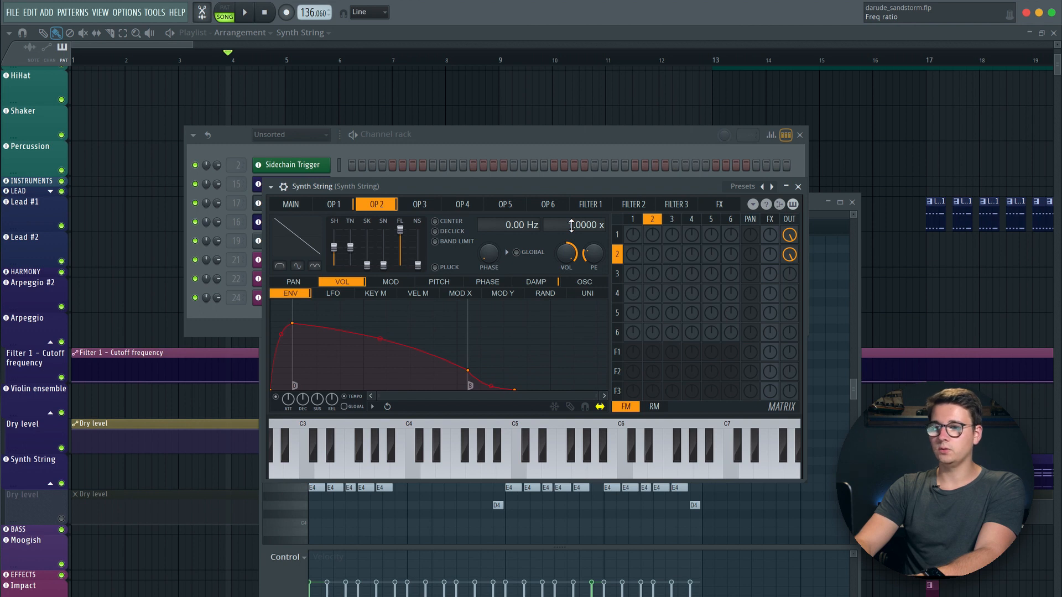
# Play the Synth String pattern on its own in pattern mode, and stop playback.
pyautogui.click(610, 148)
pyautogui.press('space')
pyautogui.press('space')
pyautogui.click(232, 12)
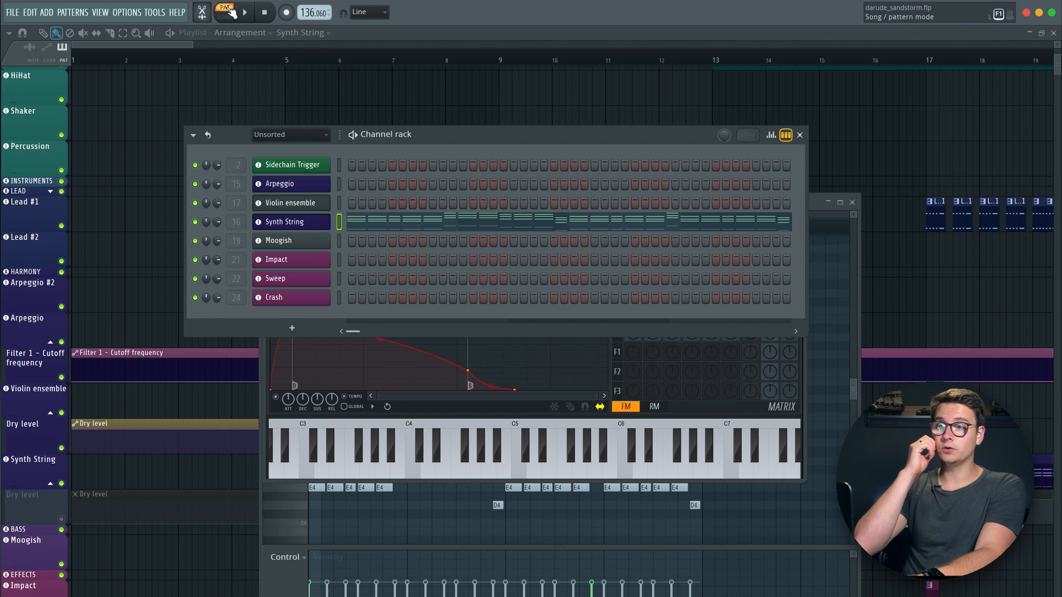
pyautogui.press('space')
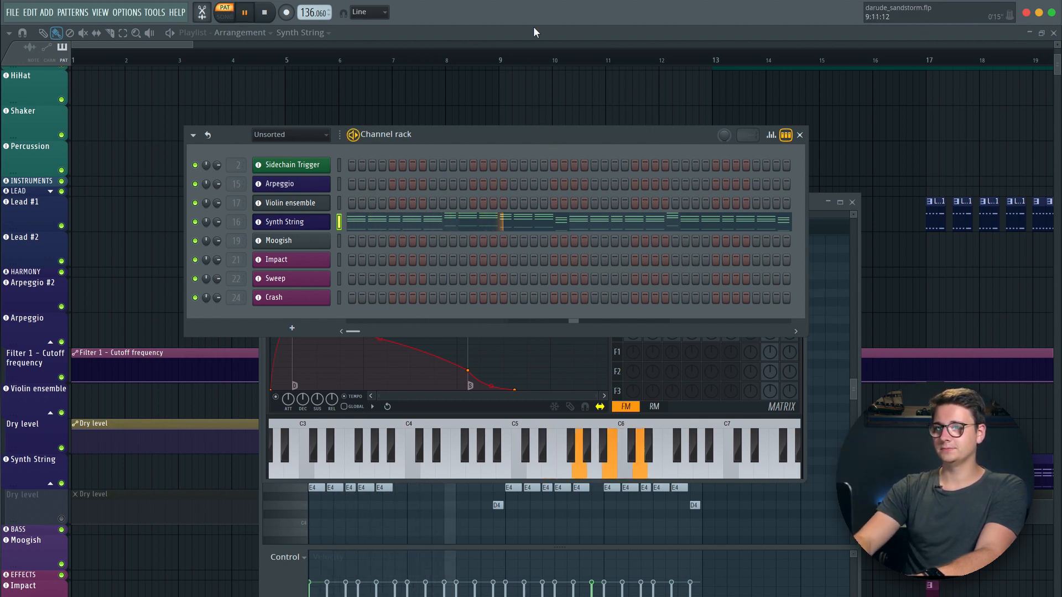
pyautogui.press('space')
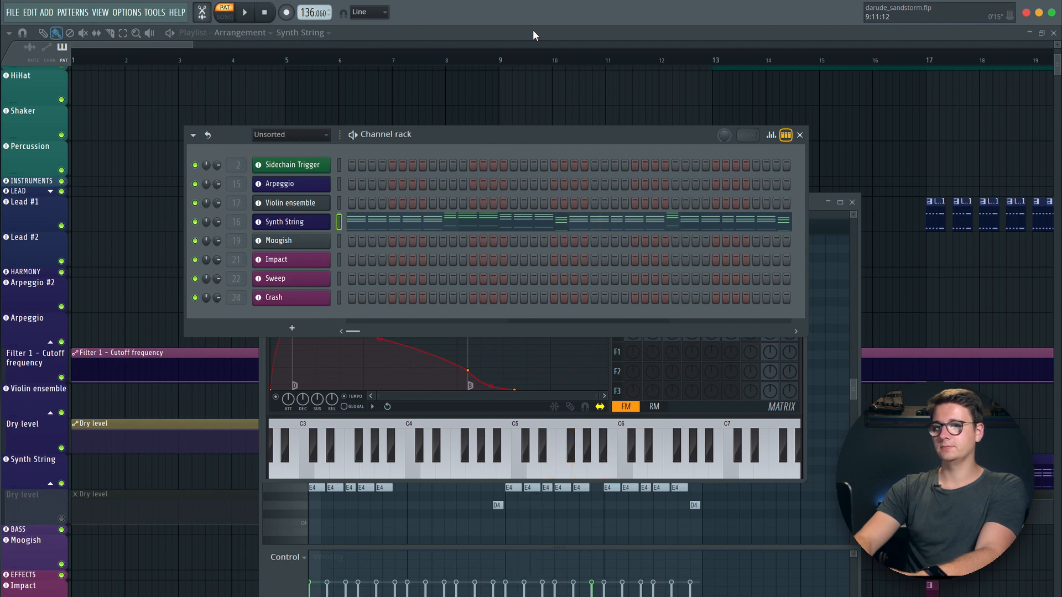
# Return to the playlist with a wider view, and play the arrangement in song mode from just before bar 13.
pyautogui.click(532, 31)
pyautogui.scroll(-4, 461, 531)
pyautogui.scroll(4, 461, 531)
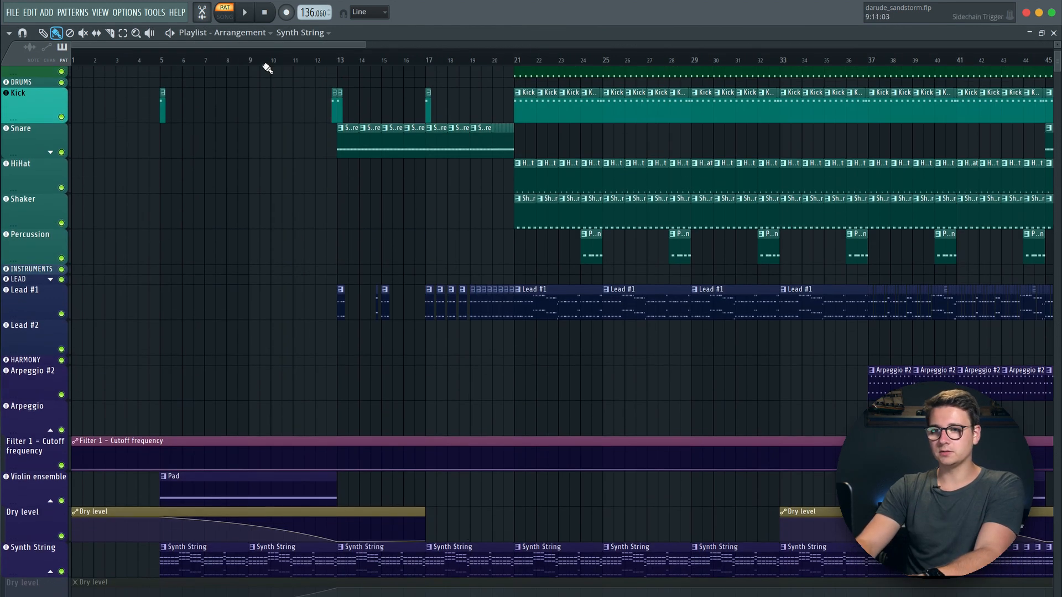
pyautogui.click(327, 61)
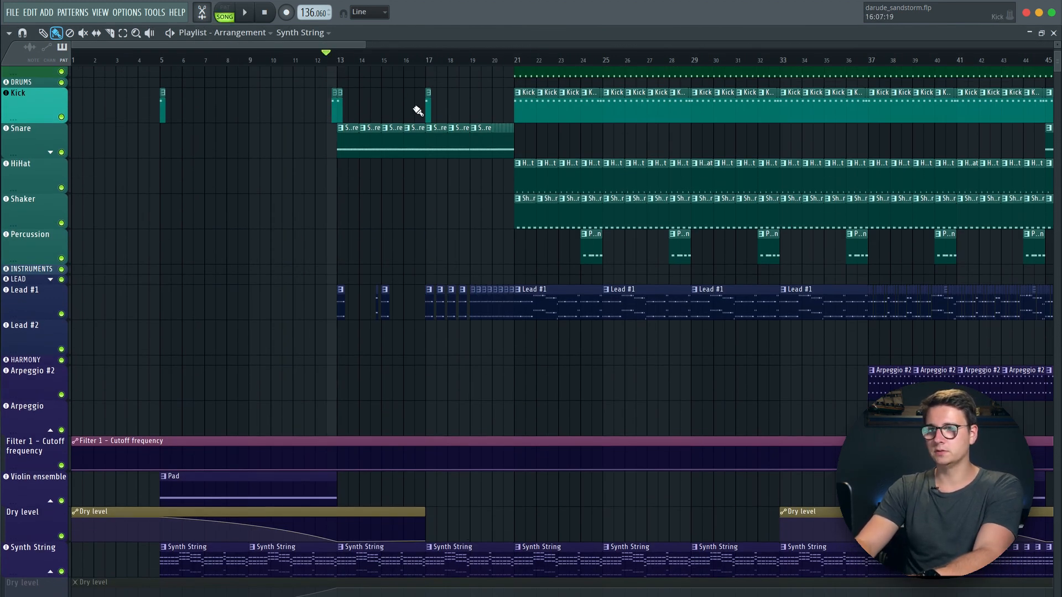
pyautogui.press('space')
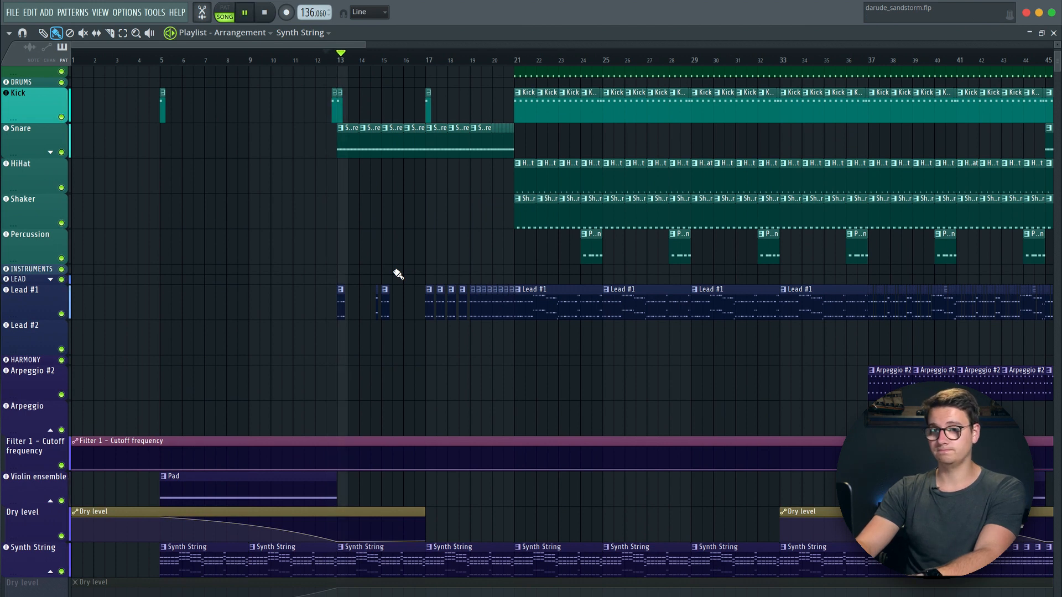
# Open the Lead #1 clip starting at bar 21 in the piano roll, play its pattern in pattern mode, and stop playback.
pyautogui.doubleClick(531, 307)
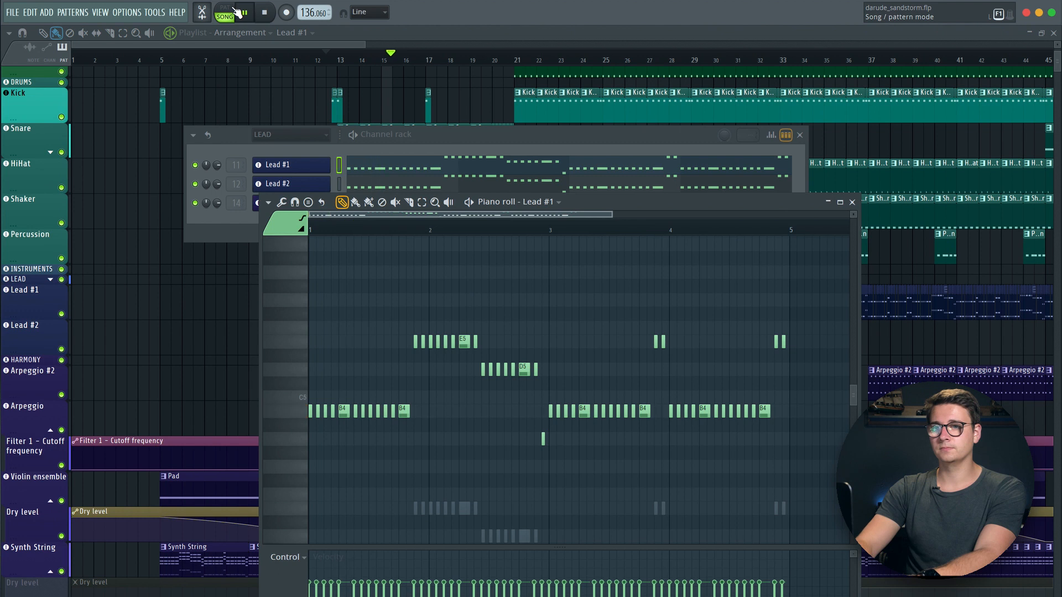
pyautogui.click(234, 9)
pyautogui.click(522, 142)
pyautogui.press('space')
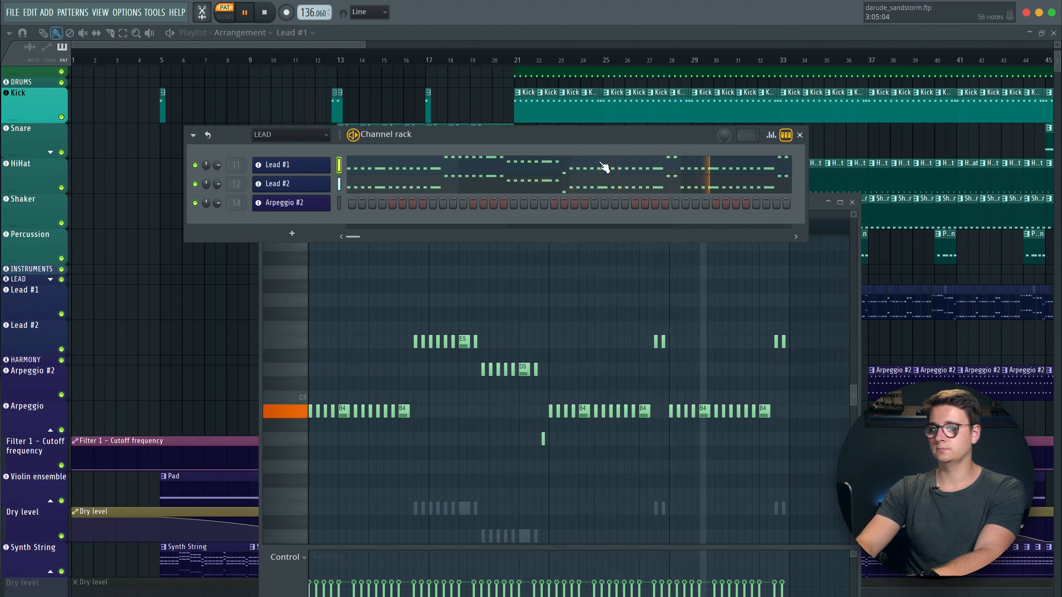
pyautogui.press('space')
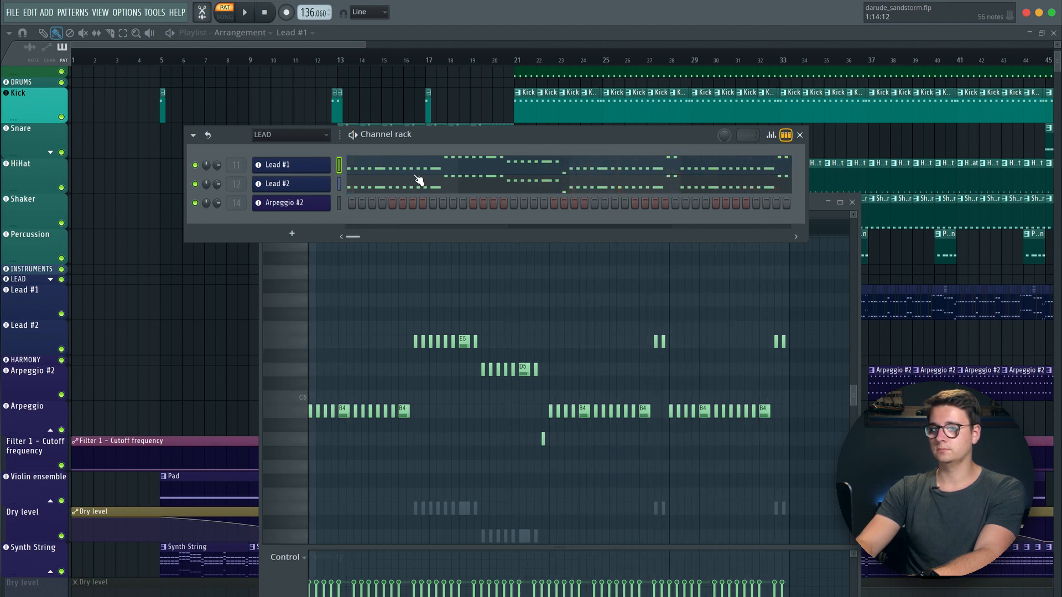
# Examine the rhythm and pitches of the Lead #1 melody across its four bars in the piano roll.
pyautogui.click(820, 239)
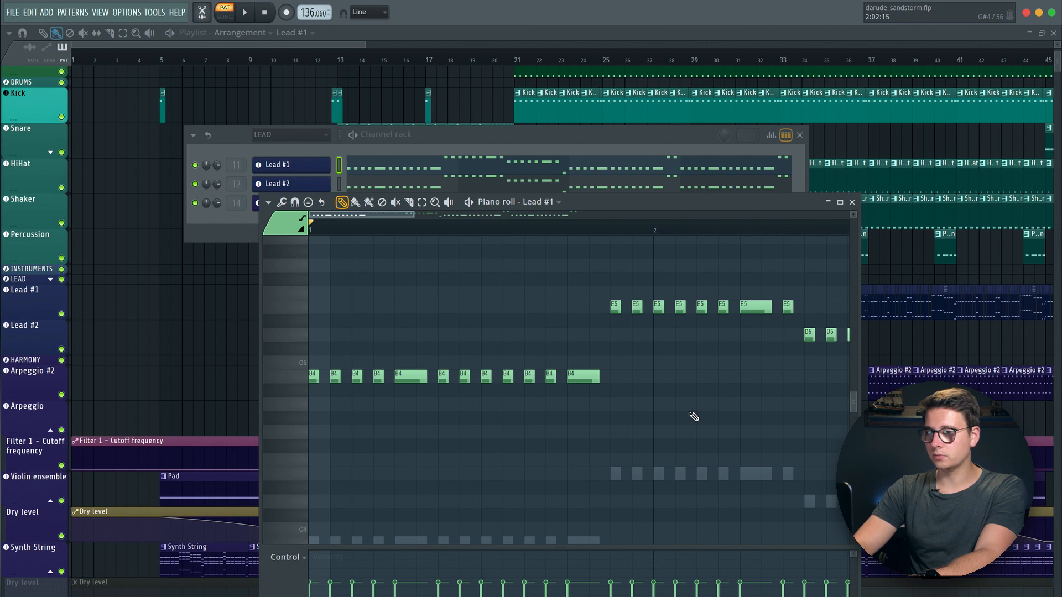
pyautogui.scroll(-4, 694, 416)
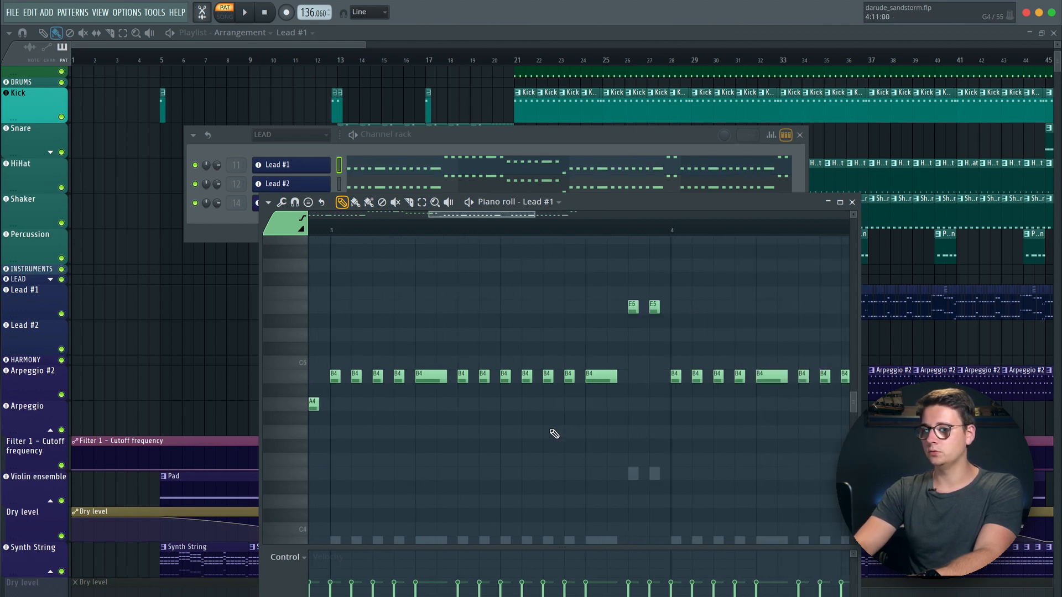
pyautogui.scroll(-2, 553, 435)
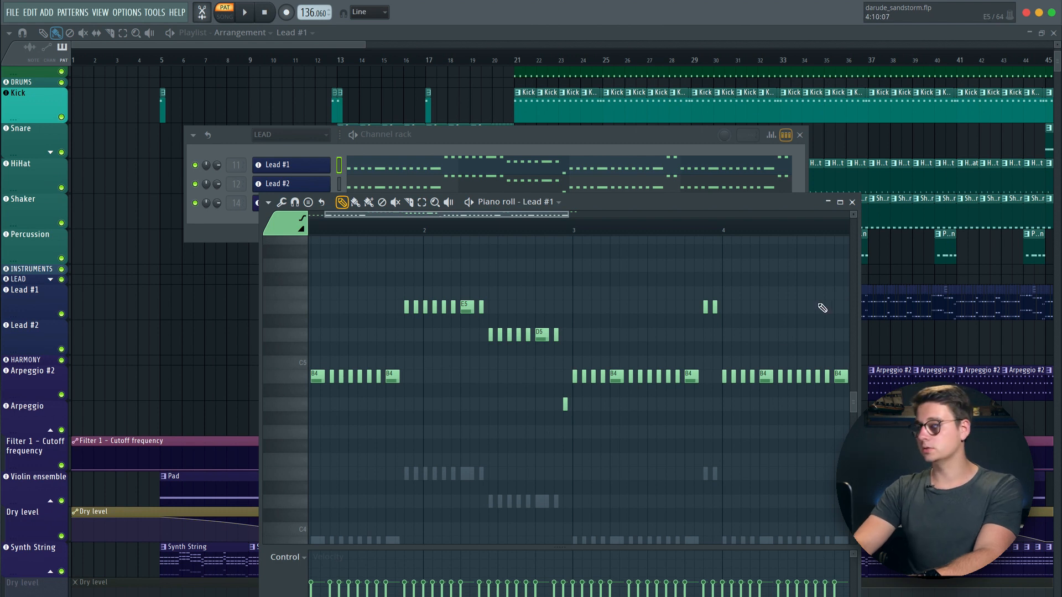
# Open the Lead #1 synth from the channel rack, place its window beside the channels, and play and stop the pattern.
pyautogui.scroll(-1, 677, 379)
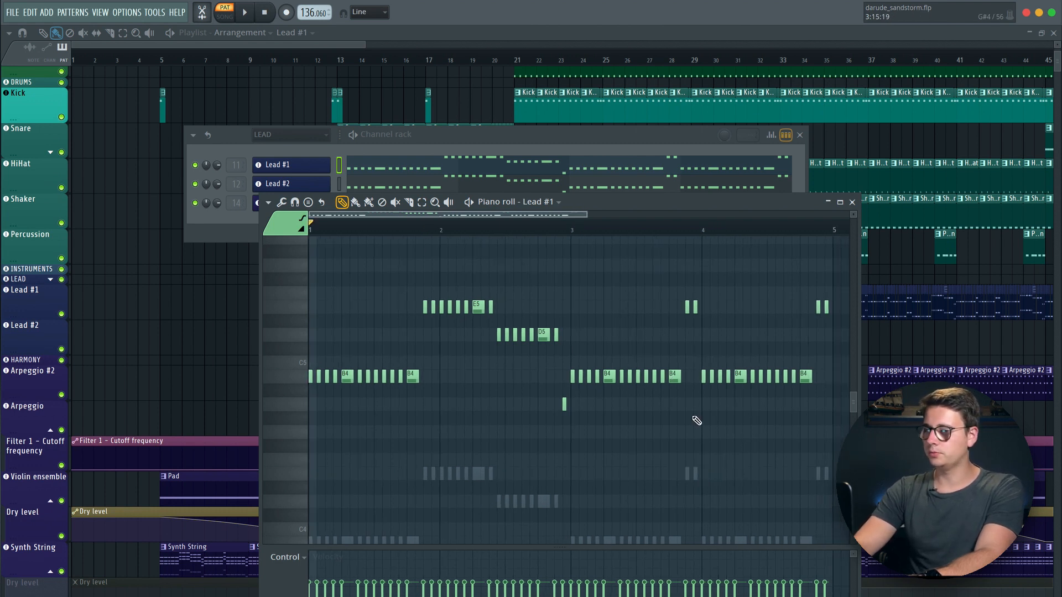
pyautogui.click(307, 177)
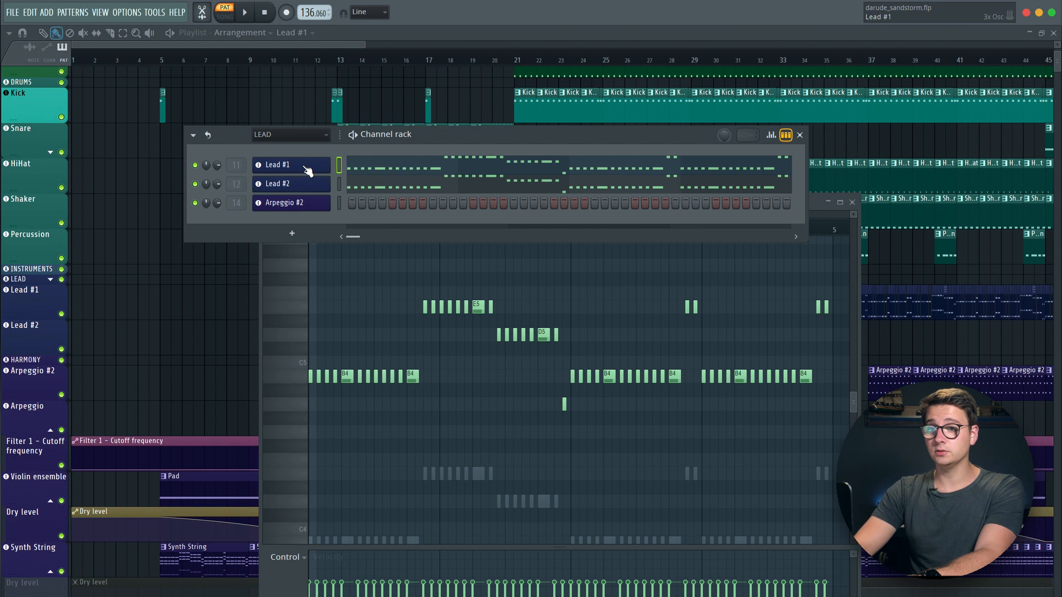
pyautogui.click(305, 167)
pyautogui.moveTo(217, 74); pyautogui.dragTo(752, 183)
pyautogui.press('space')
pyautogui.press('space')
# Mute Lead #2 and play Lead #1 on its own in pattern mode, and stop playback.
pyautogui.click(292, 185)
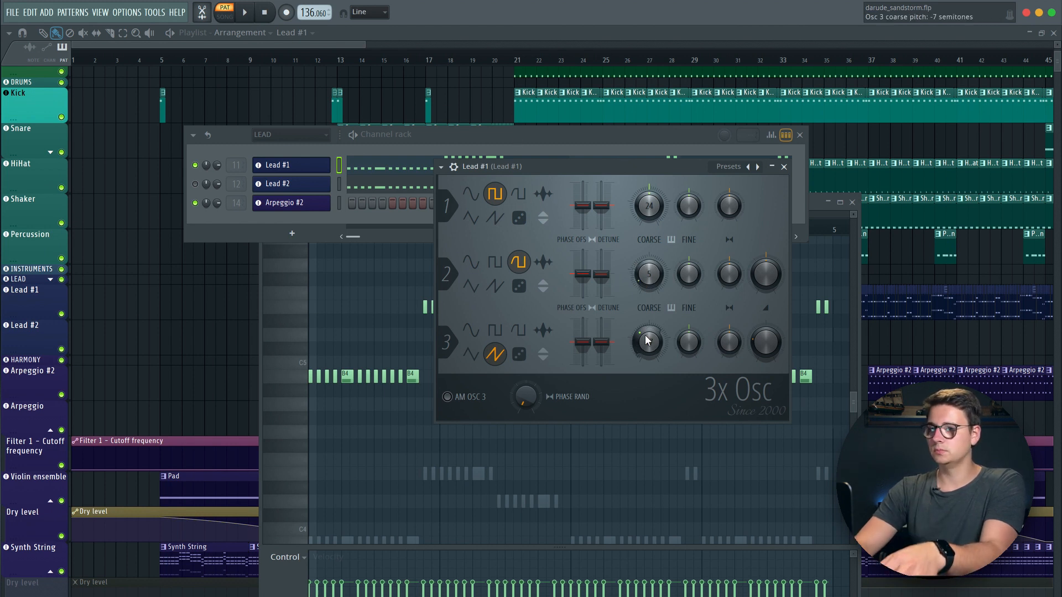
pyautogui.click(551, 135)
pyautogui.press('space')
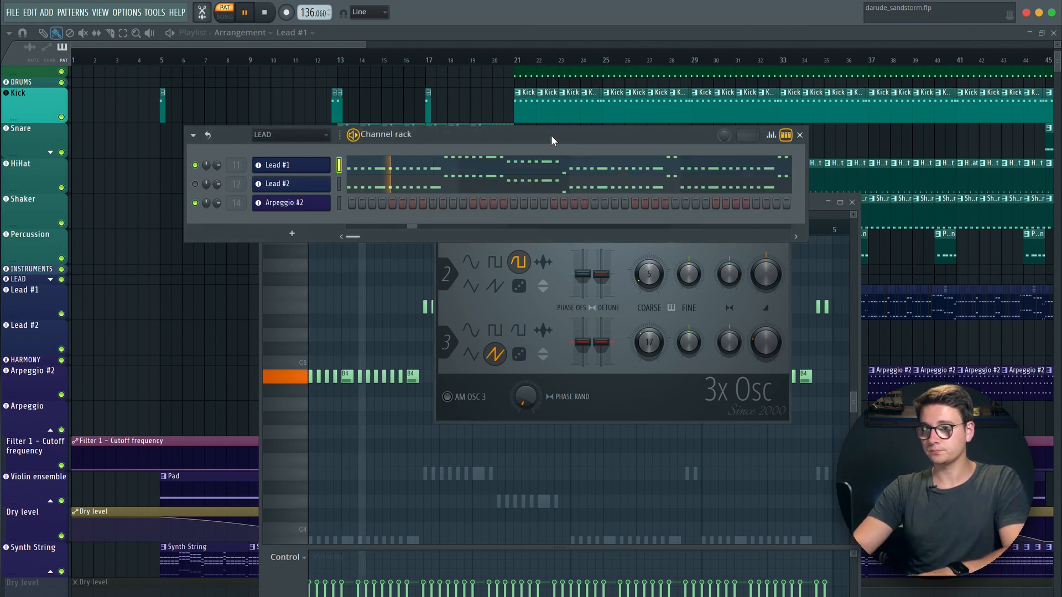
pyautogui.press('space')
# Swap the mutes so only Lead #2 sounds, play it with its 3x Osc settings open, and stop playback.
pyautogui.click(195, 184)
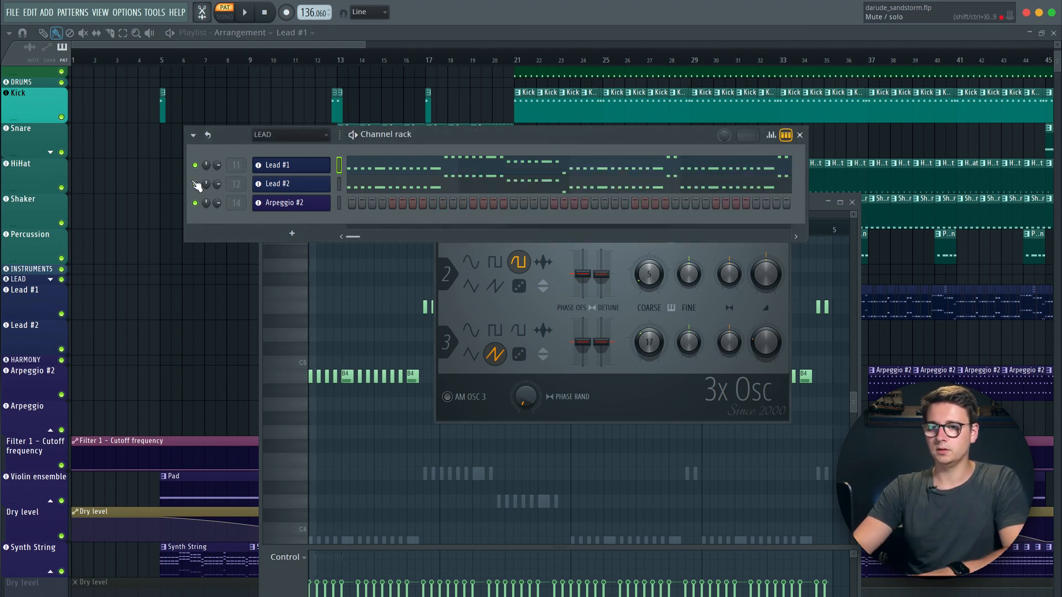
pyautogui.click(195, 165)
pyautogui.press('space')
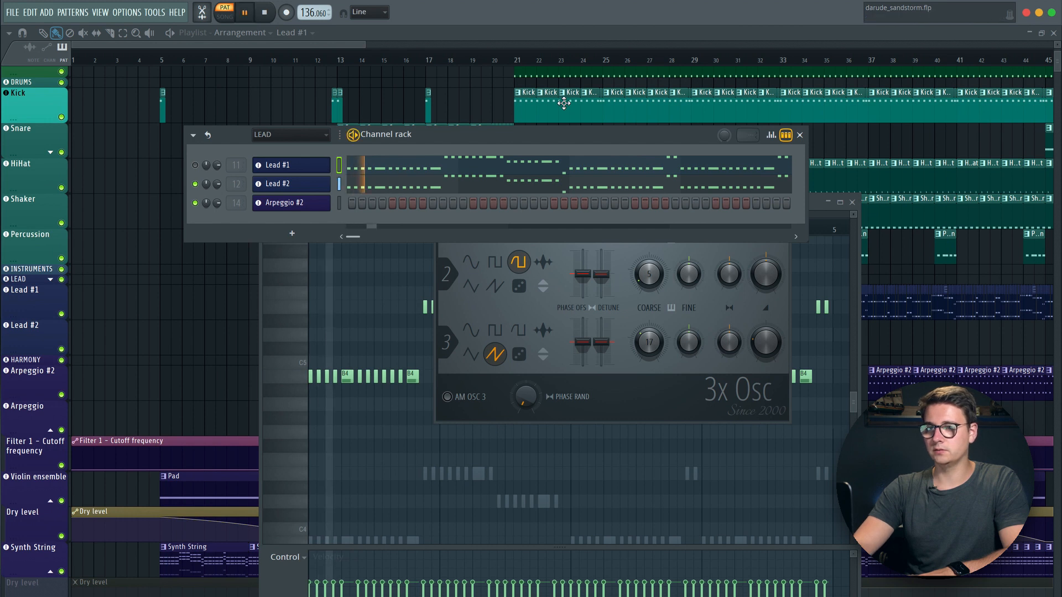
pyautogui.click(308, 183)
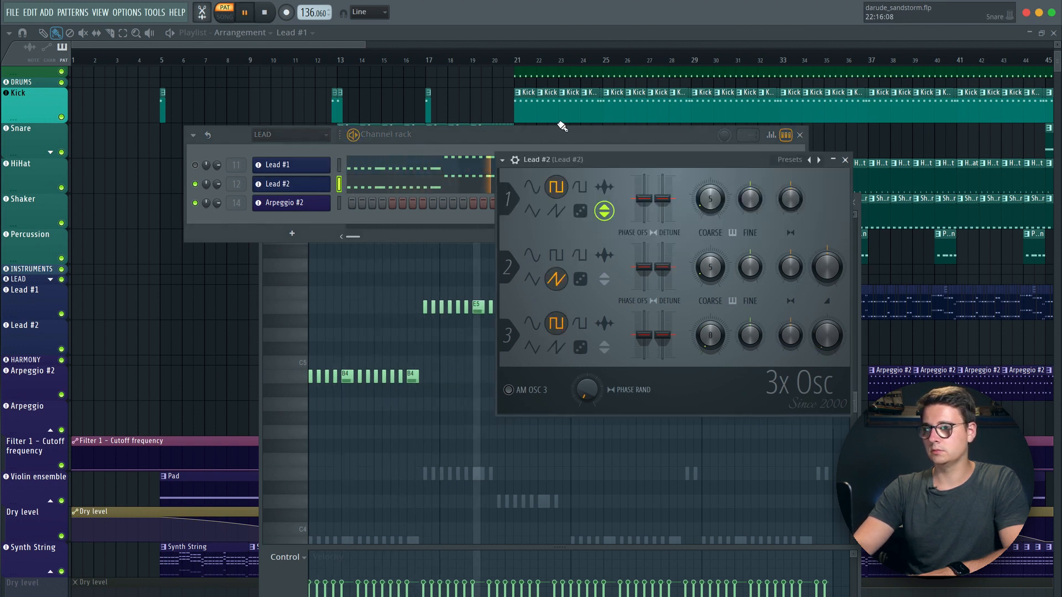
pyautogui.press('space')
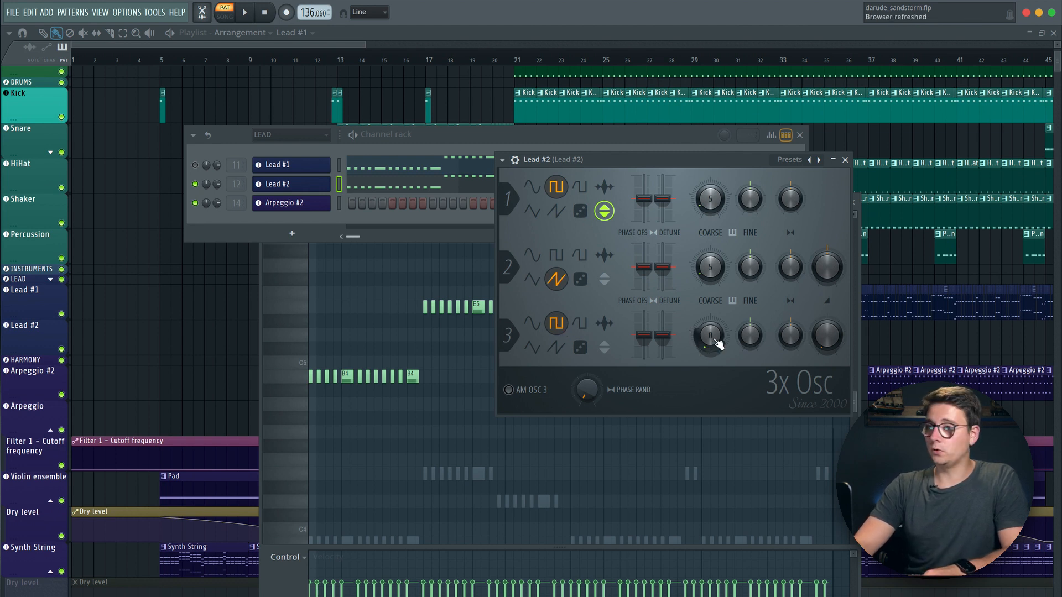
# Return to the channel rack, and play Lead #2 by itself once more.
pyautogui.click(474, 140)
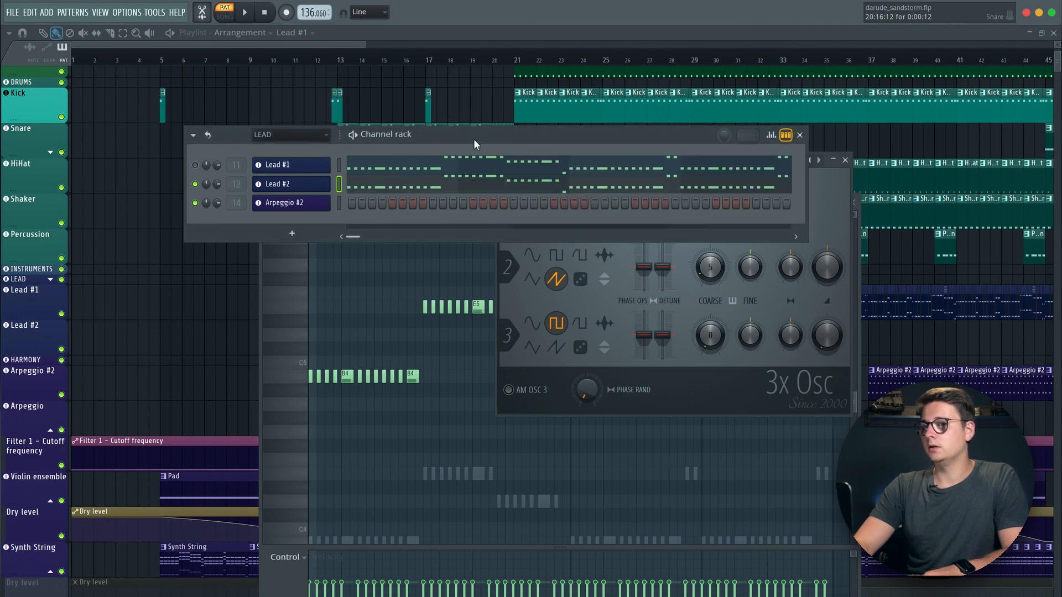
pyautogui.press('space')
pyautogui.press('space')
# Unmute Lead #1 and play both lead channels together, and stop playback.
pyautogui.click(195, 165)
pyautogui.press('space')
pyautogui.press('space')
pyautogui.press('space')
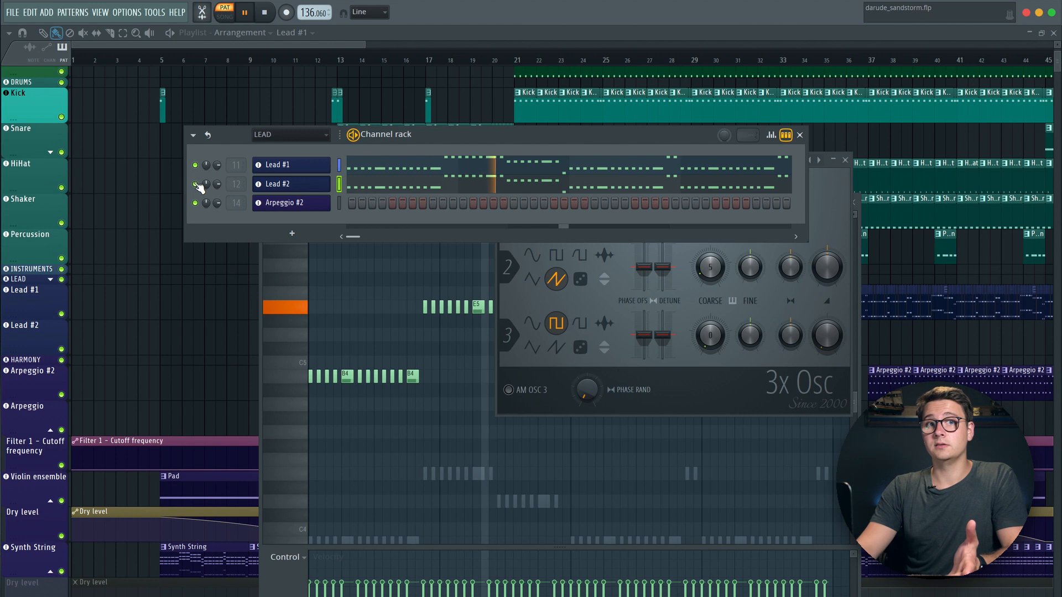
pyautogui.press('space')
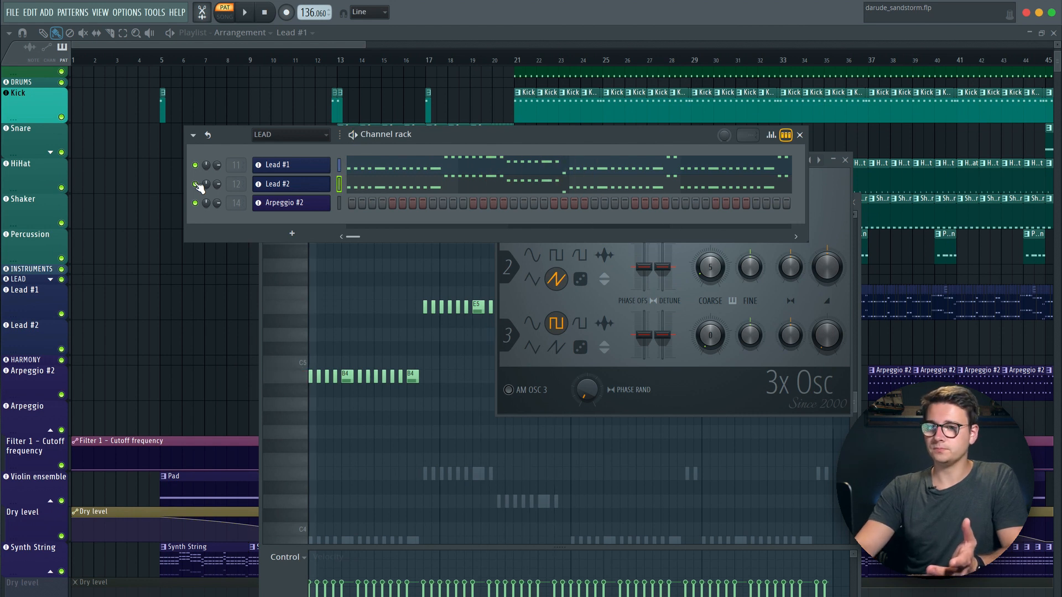
# Open the Distructor effect on the Lead #1 mixer track and place its window below the lead channels.
pyautogui.click(236, 166)
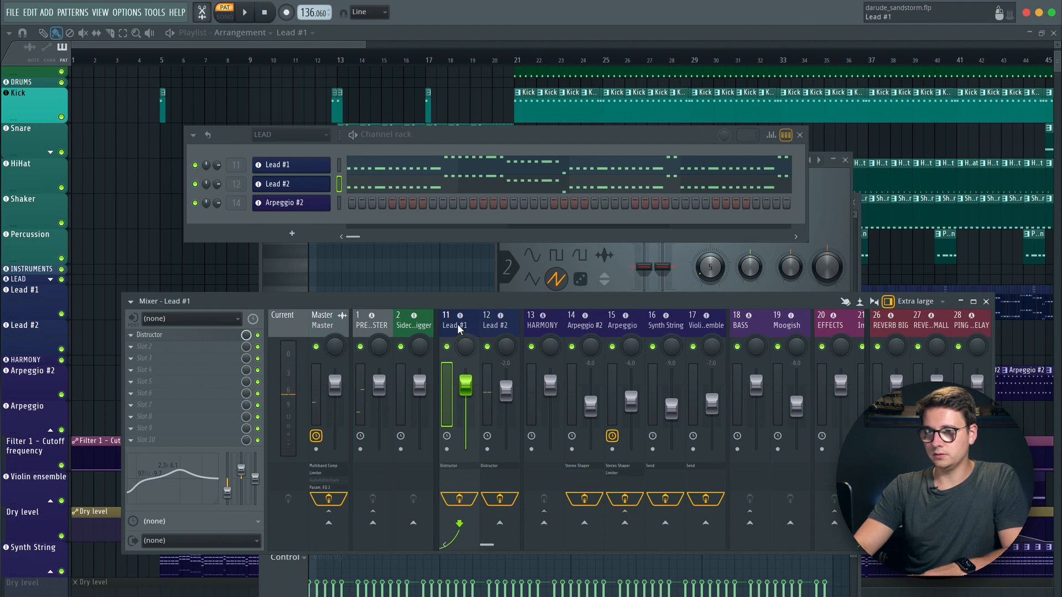
pyautogui.scroll(4, 458, 327)
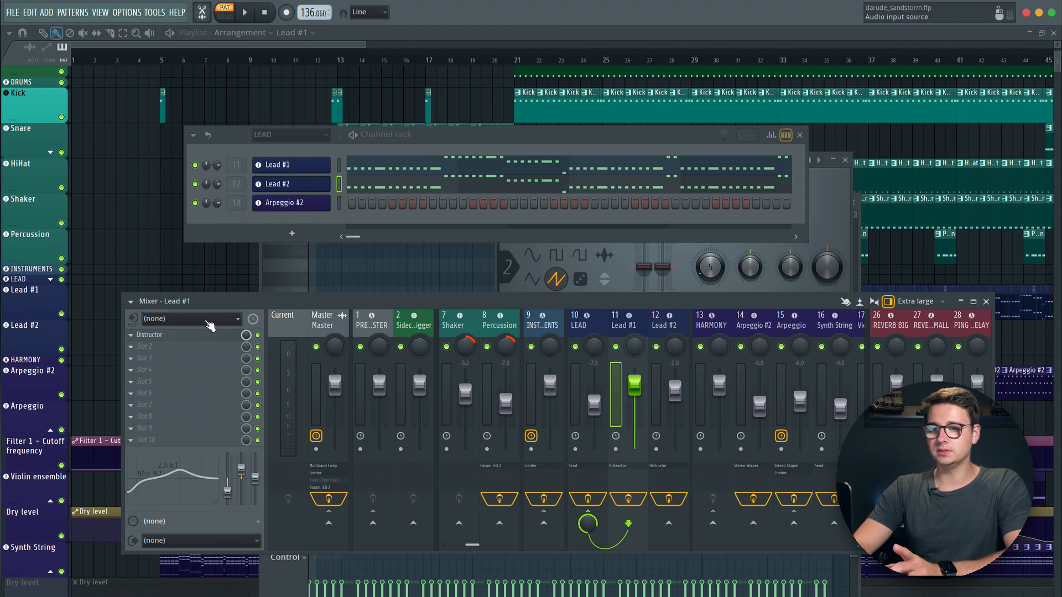
pyautogui.click(193, 336)
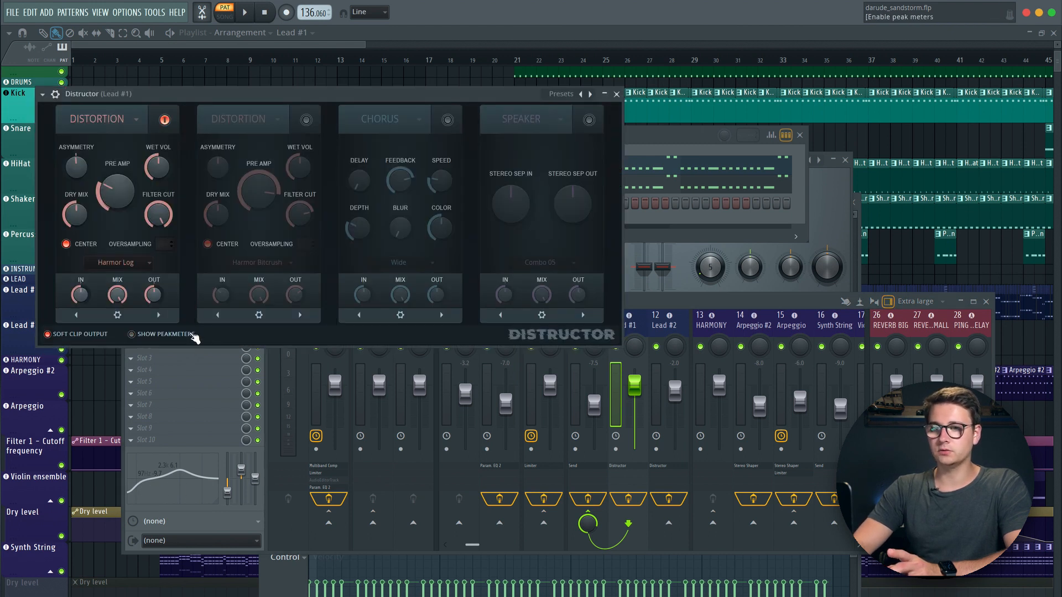
pyautogui.moveTo(235, 96); pyautogui.dragTo(464, 246)
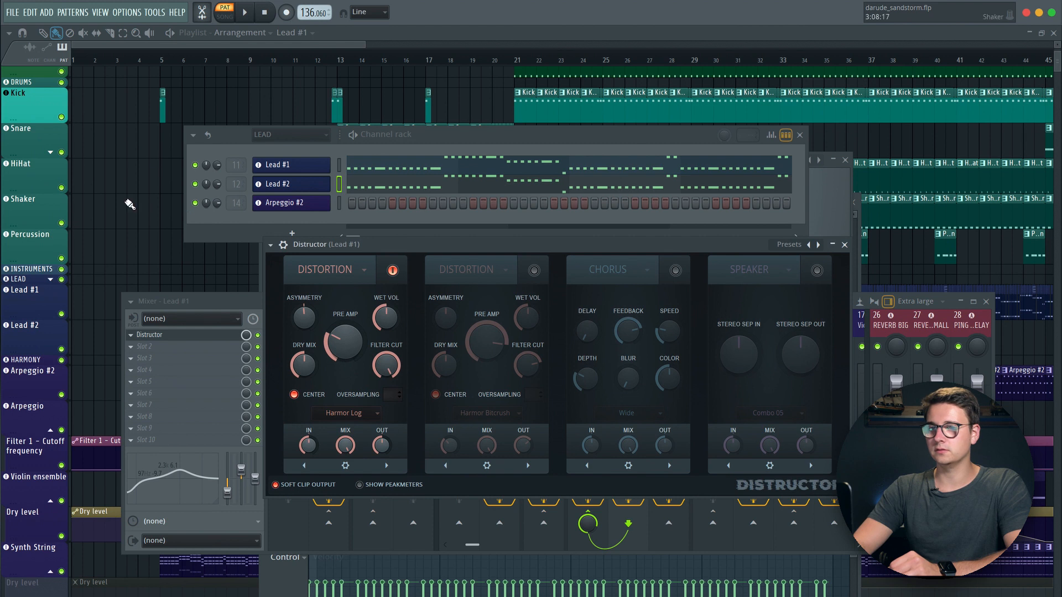
pyautogui.moveTo(499, 251); pyautogui.dragTo(466, 214)
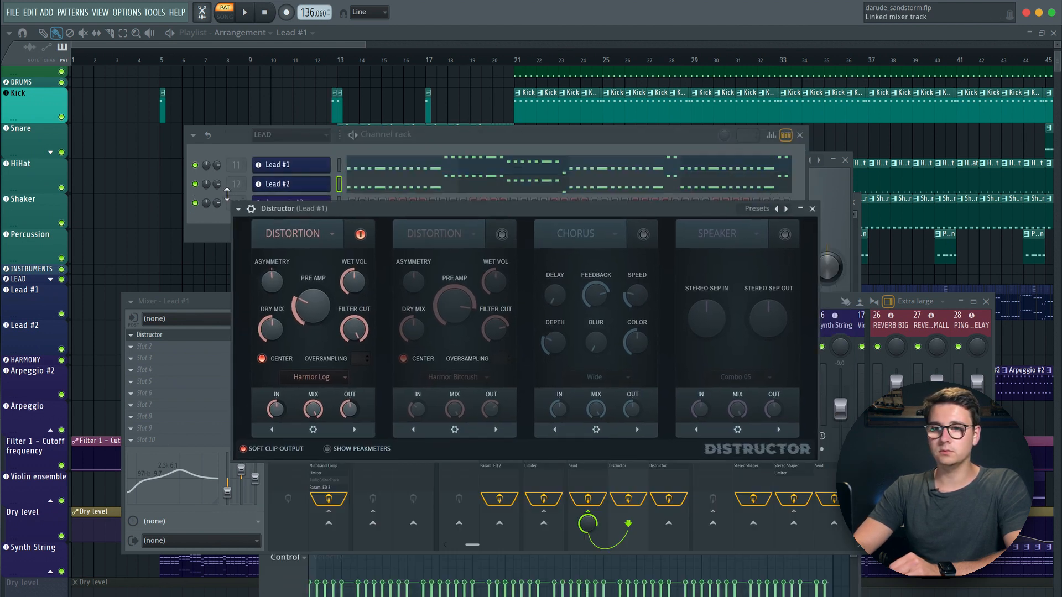
# Mute Lead #2, play Lead #1 while switching its Distructor distortion module off and on, and close the effect.
pyautogui.click(196, 184)
pyautogui.press('space')
pyautogui.click(794, 378)
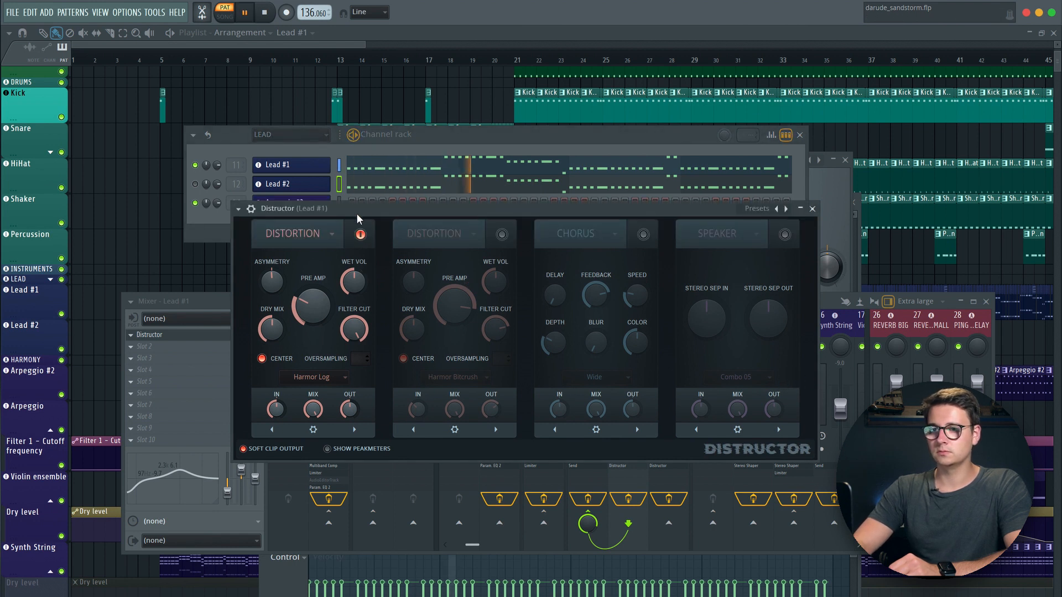
pyautogui.click(362, 235)
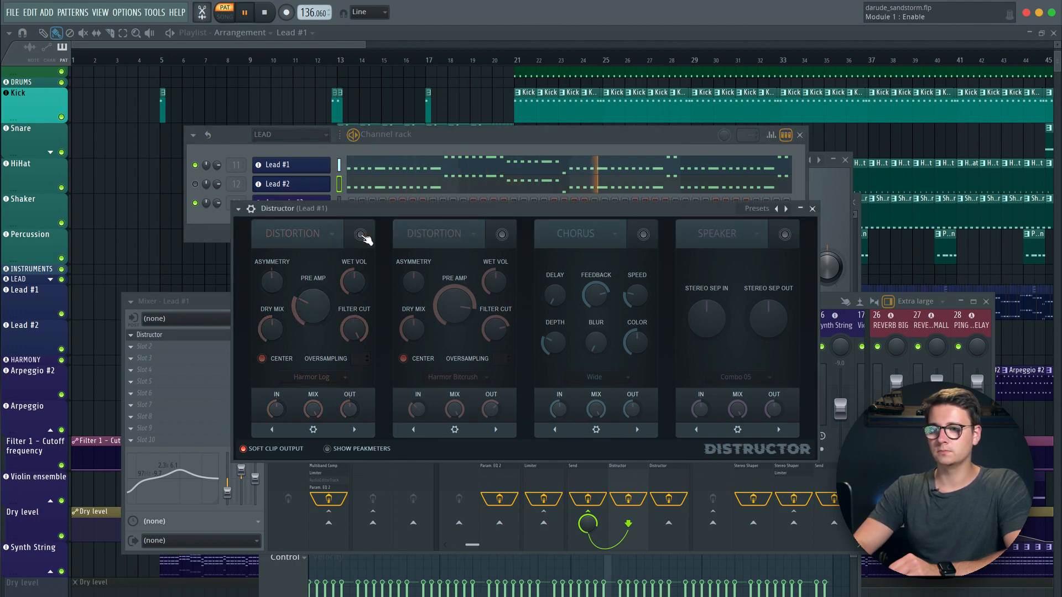
pyautogui.click(362, 234)
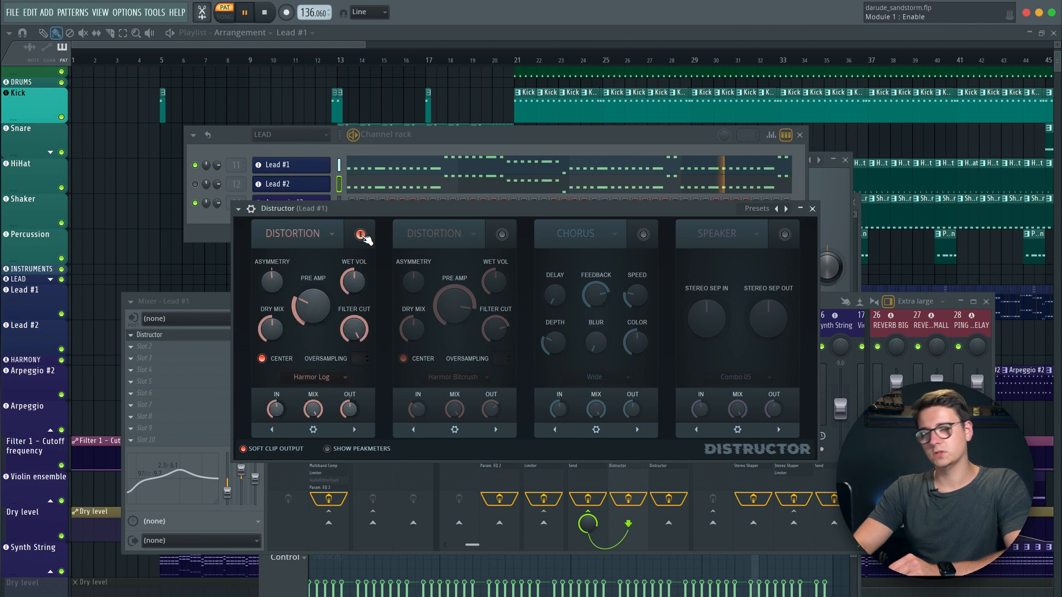
pyautogui.click(812, 208)
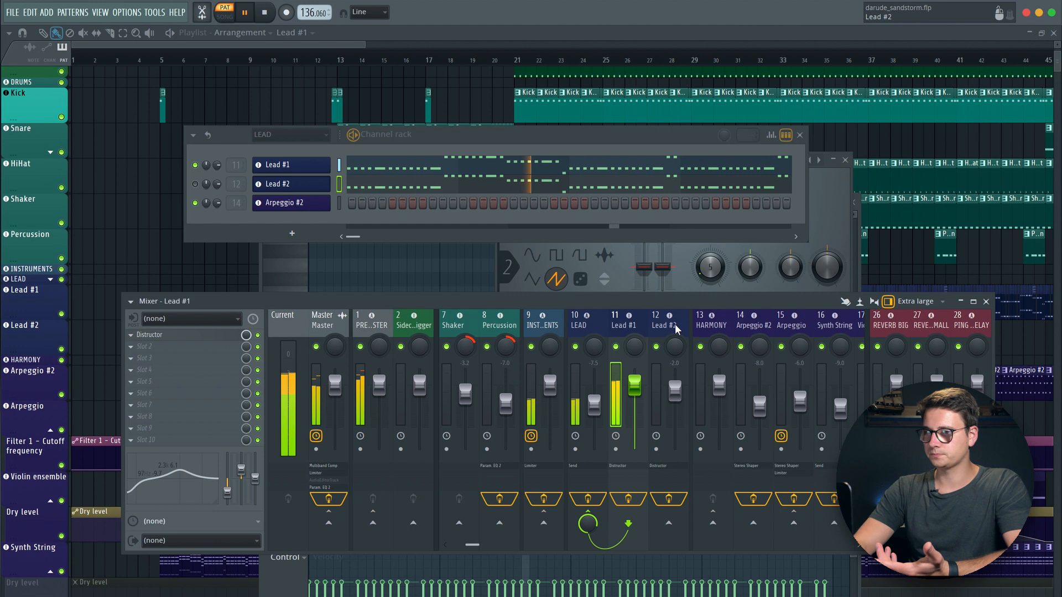
# Play only Lead #2 while switching its Distructor distortion module off and on, close the effect, and stop playback.
pyautogui.click(194, 165)
pyautogui.click(680, 327)
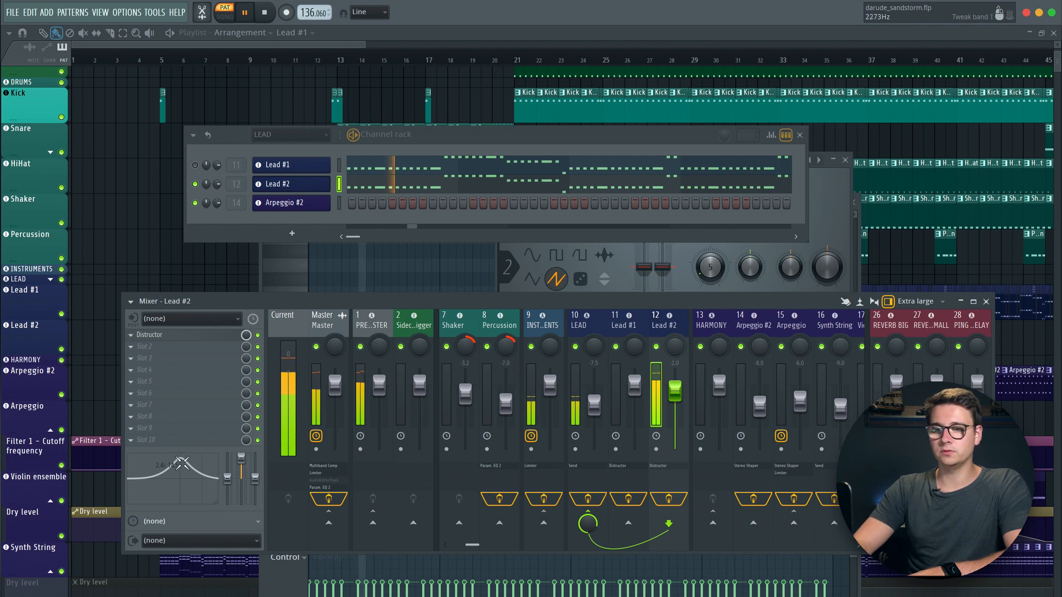
pyautogui.click(199, 335)
pyautogui.click(198, 153)
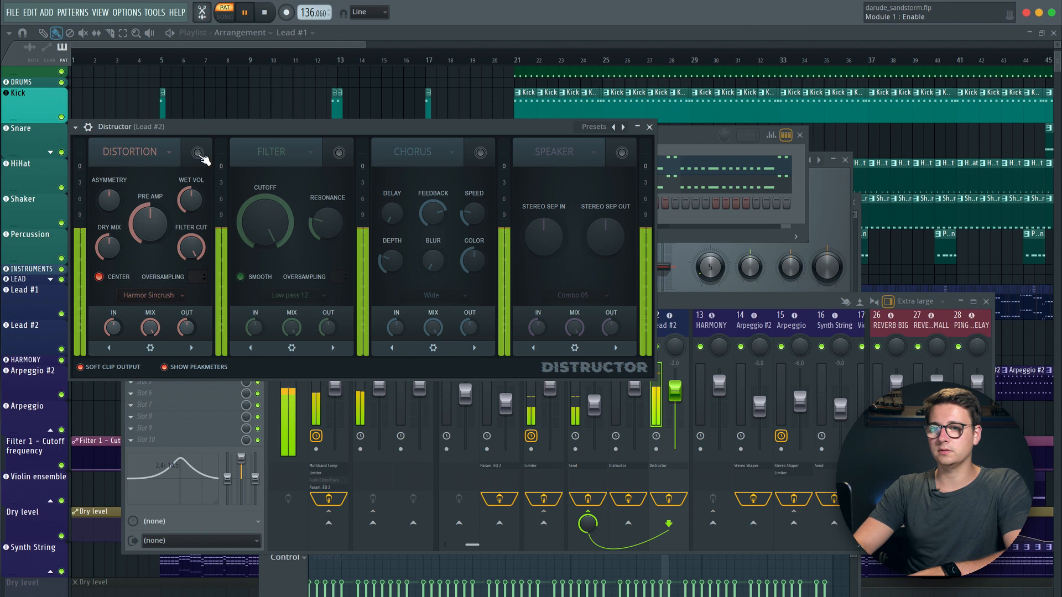
pyautogui.click(198, 153)
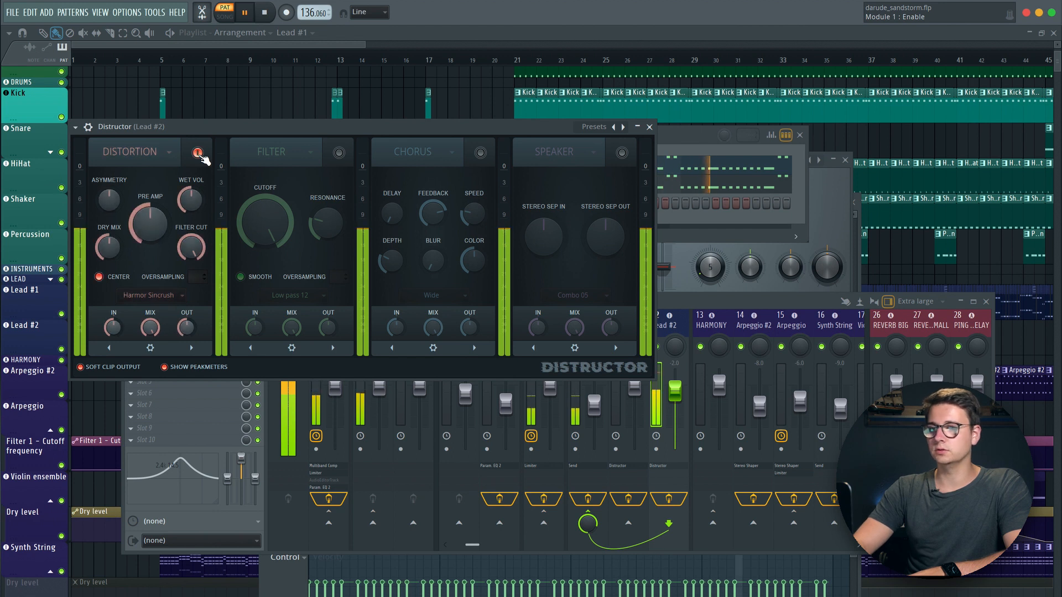
pyautogui.click(649, 127)
pyautogui.press('space')
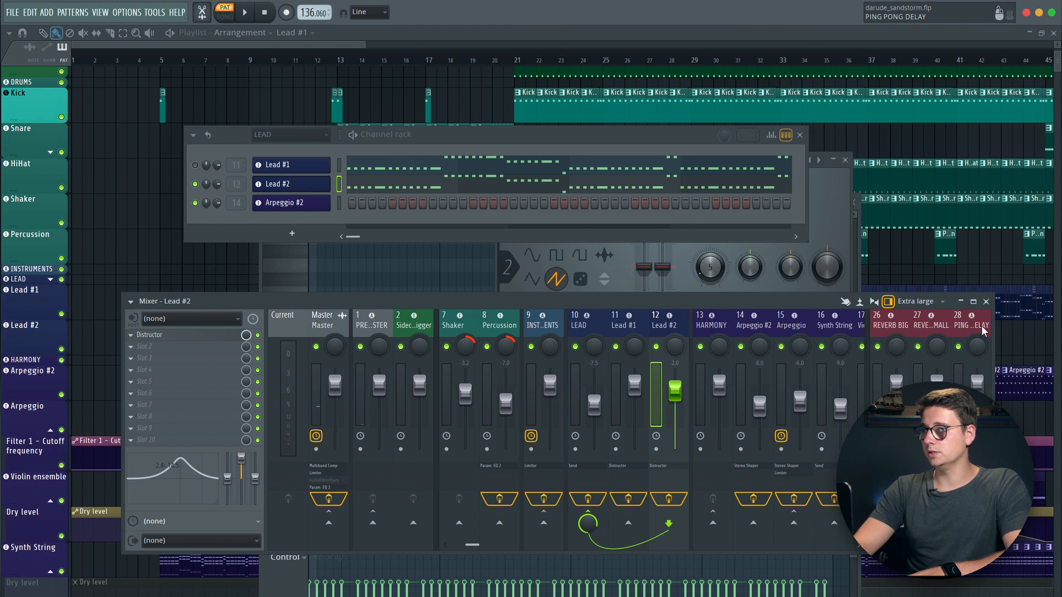
# Unmute Lead #1 and play both leads together through their mixer effects, and stop playback.
pyautogui.click(195, 166)
pyautogui.press('space')
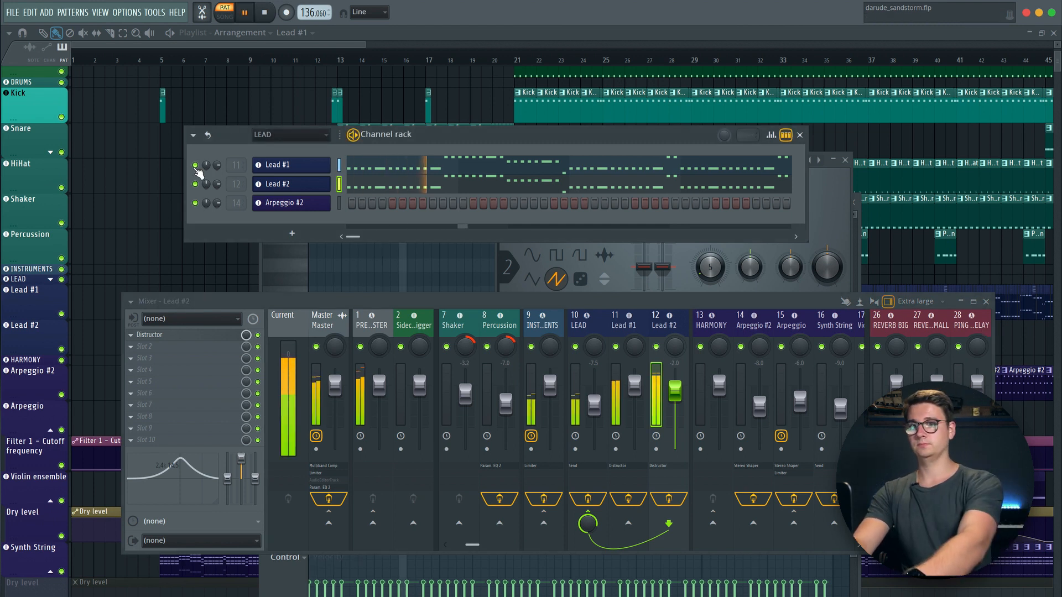
pyautogui.press('space')
# Return to the playlist in song mode with the playback position at bar 13, and expand the Snare group's Dry level automation.
pyautogui.click(412, 38)
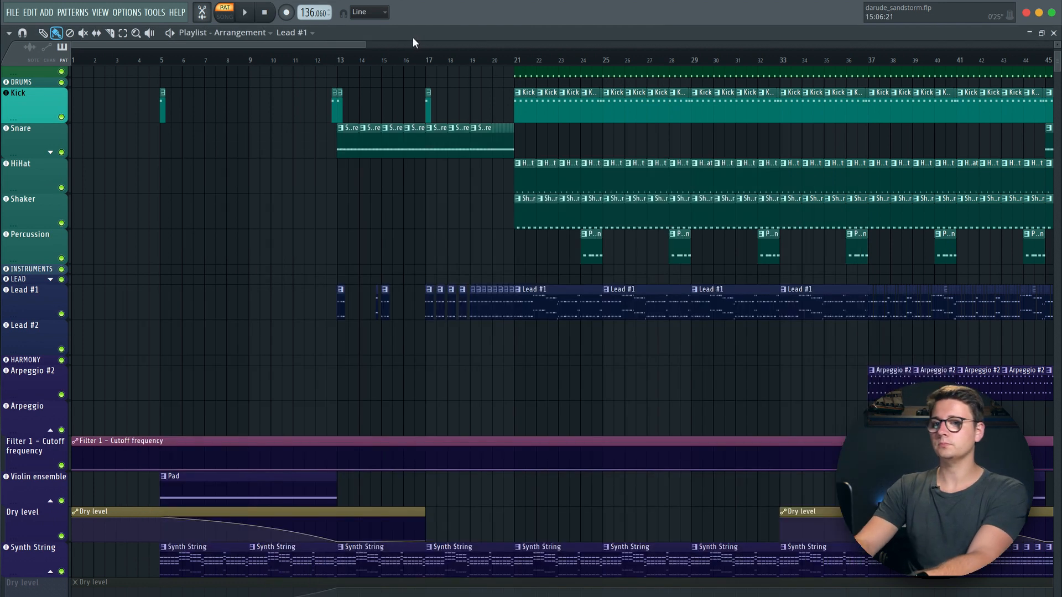
pyautogui.scroll(-4, 571, 420)
pyautogui.scroll(6, 572, 419)
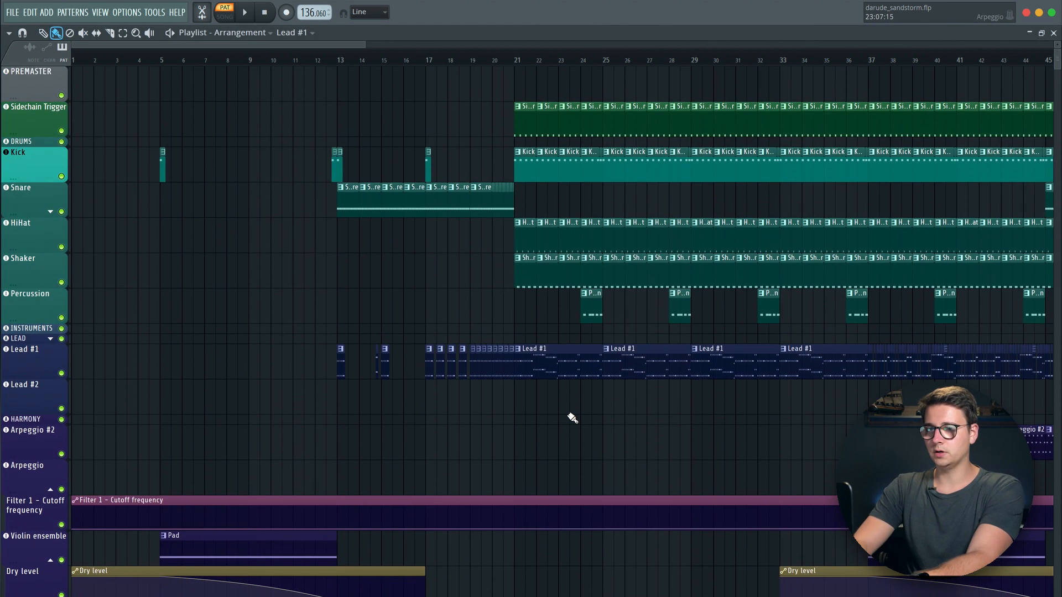
pyautogui.scroll(2, 572, 419)
pyautogui.scroll(2, 572, 418)
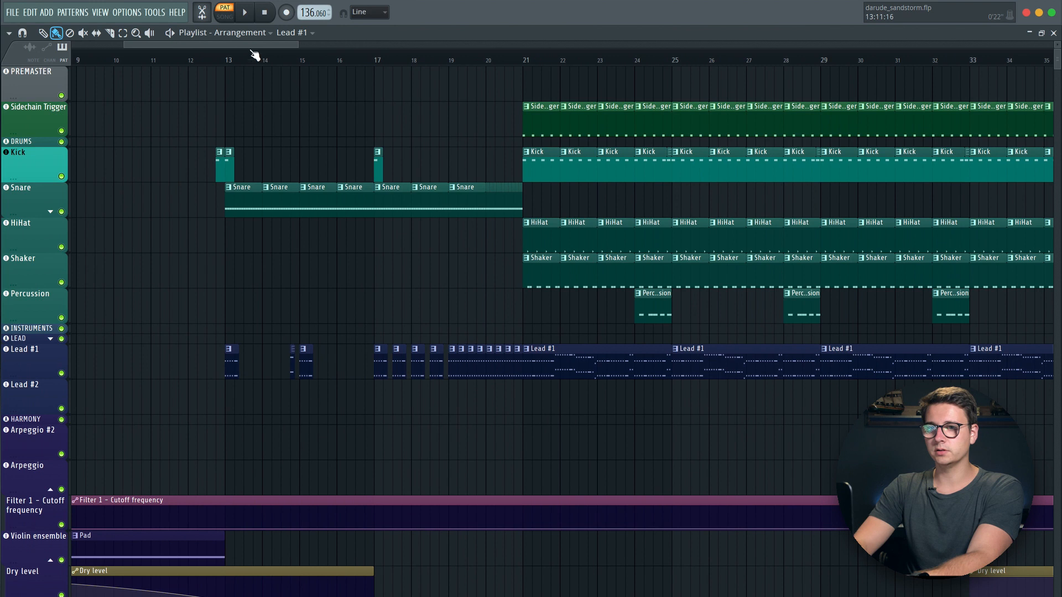
pyautogui.click(50, 212)
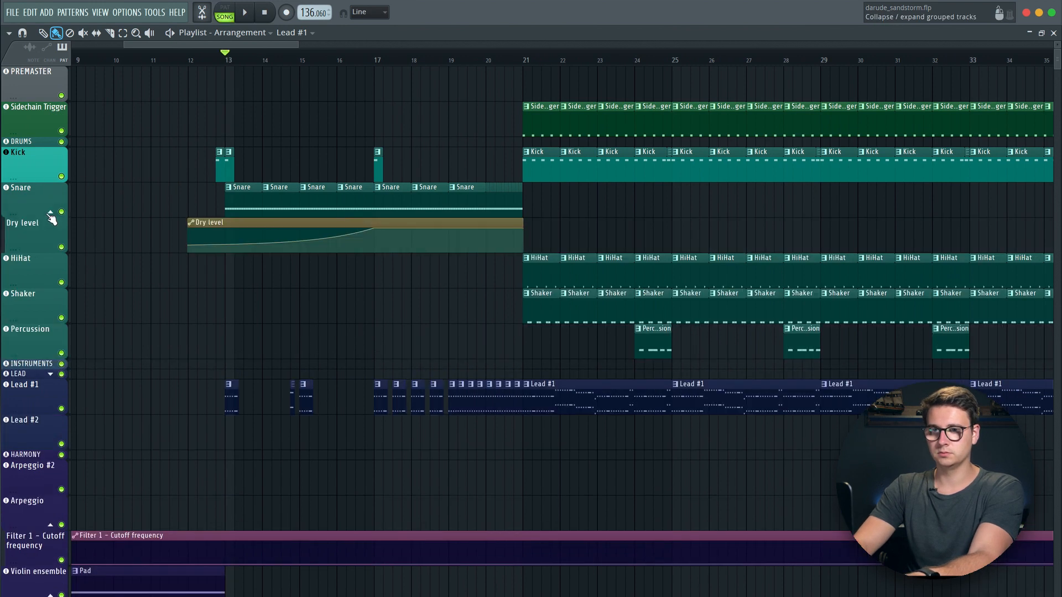
# Solo the Snare and its Dry level automation, play the build-up from bar 13, and restore all tracks.
pyautogui.rightClick(61, 213)
pyautogui.click(61, 247)
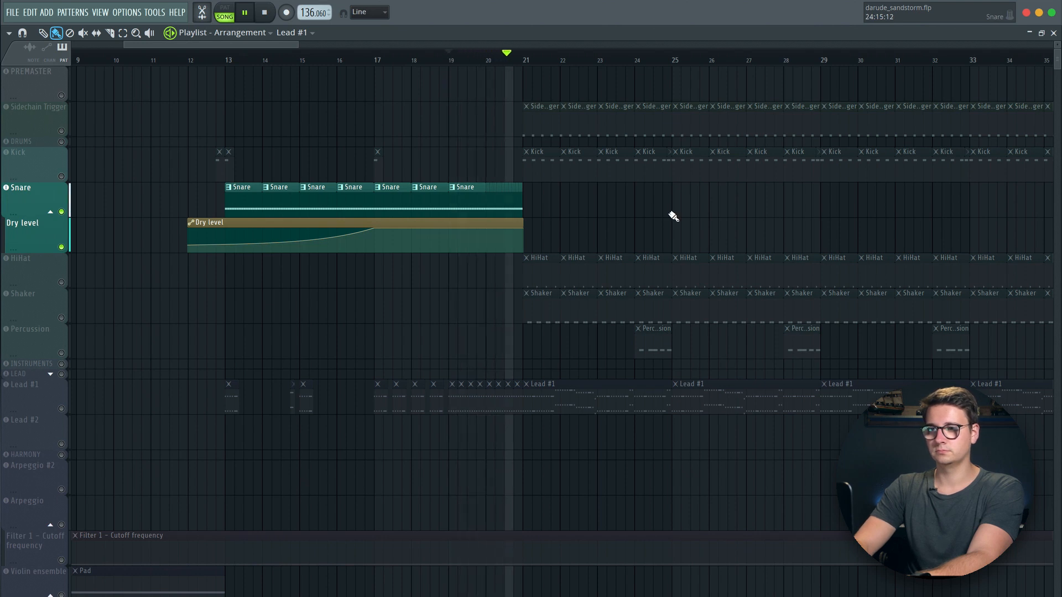
pyautogui.press('space')
pyautogui.keyDown('ctrl'); pyautogui.click(61, 247); pyautogui.keyUp('ctrl')
pyautogui.keyDown('ctrl'); pyautogui.click(61, 247); pyautogui.keyUp('ctrl')
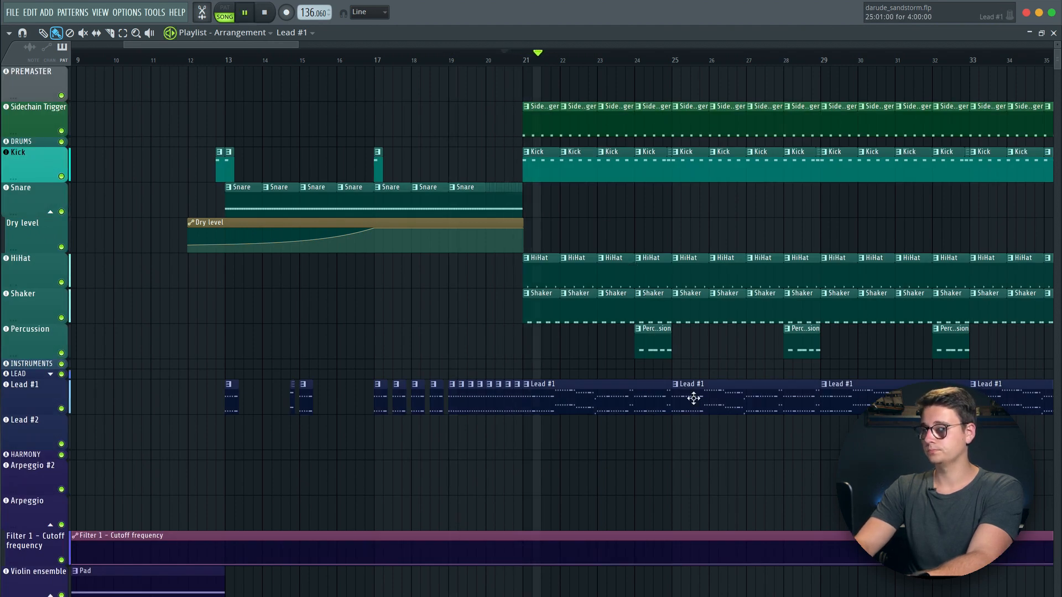
# Examine the bass and effects tracks around bar 21 while the full arrangement plays, and stop playback.
pyautogui.hscroll(3, 693, 398)
pyautogui.scroll(-10, 693, 398)
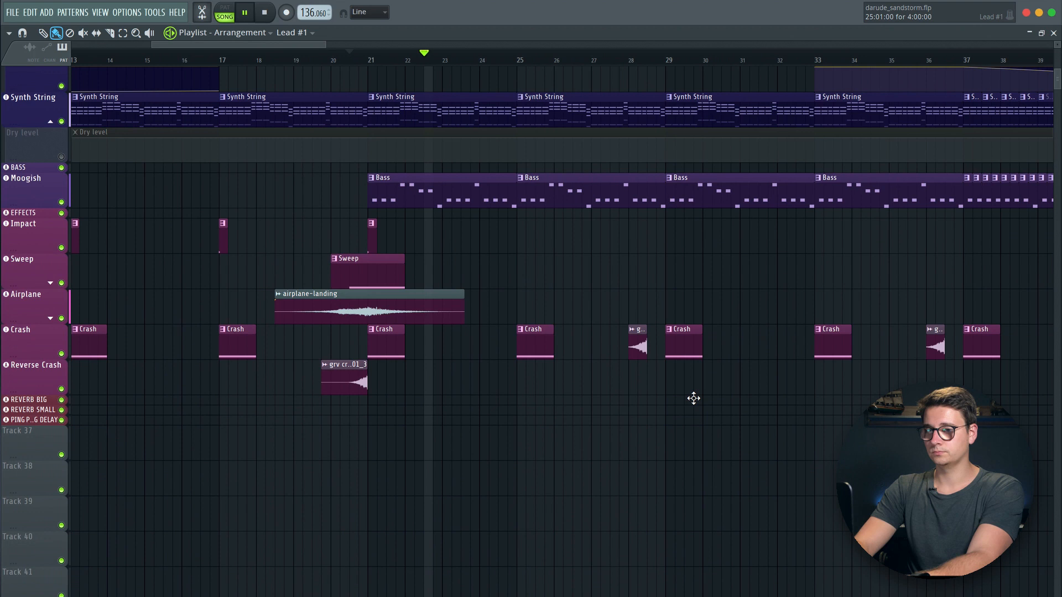
pyautogui.press('space')
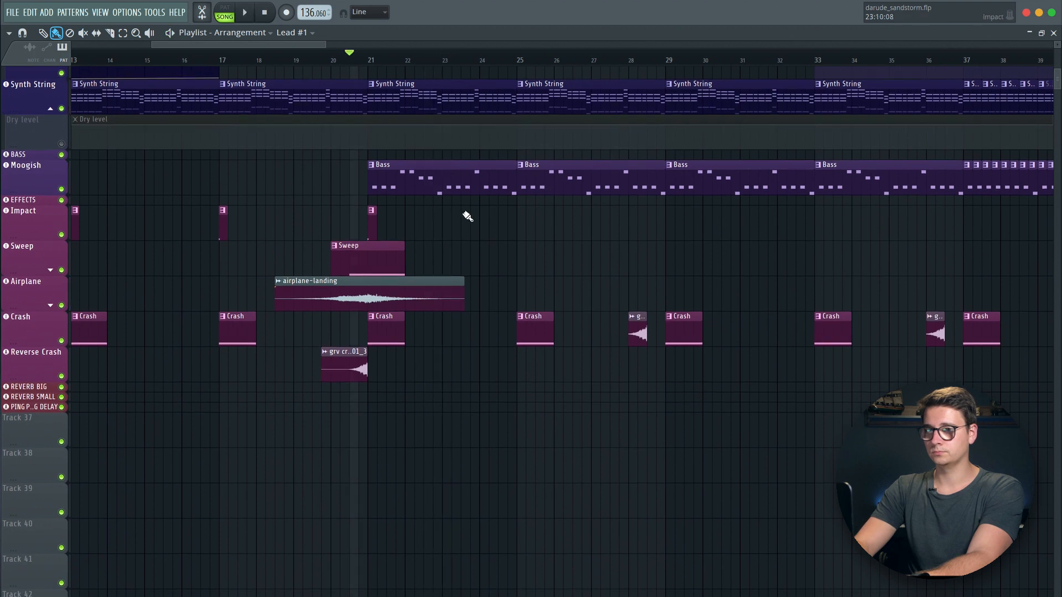
# Open the Bass clip at bar 21 in the piano roll, play it in pattern mode, and open its Moogish synth.
pyautogui.doubleClick(442, 186)
pyautogui.click(601, 150)
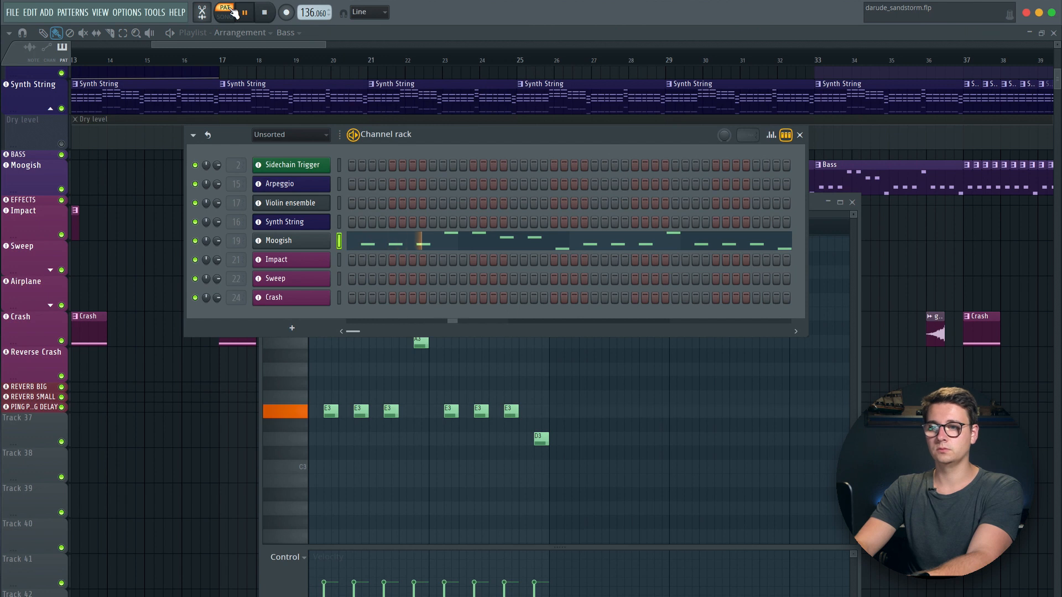
pyautogui.click(286, 242)
pyautogui.moveTo(389, 178); pyautogui.dragTo(569, 223)
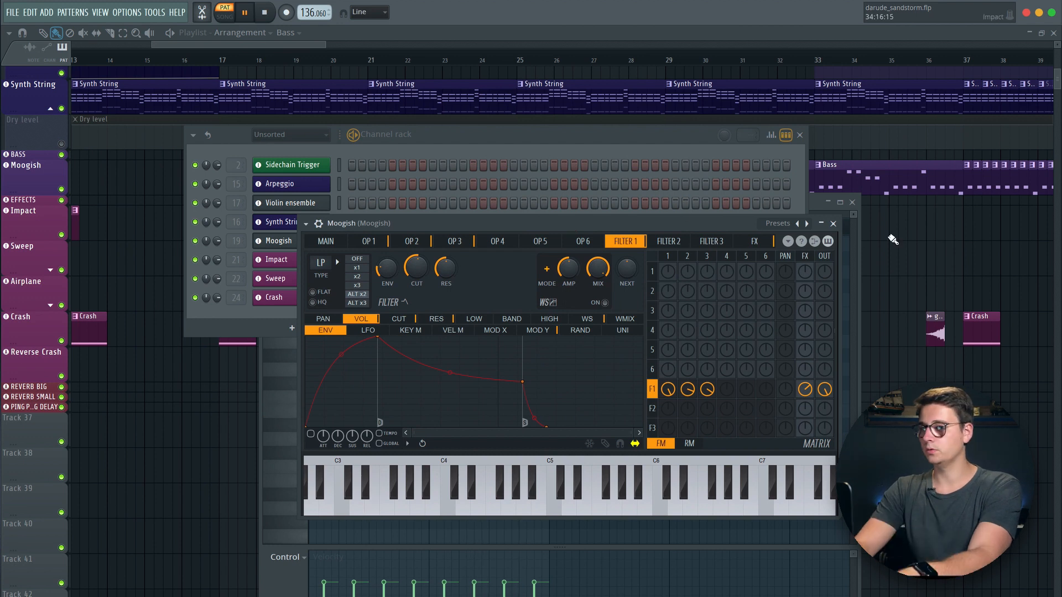
# Close the Moogish synth, move the channel rack clear of the piano roll, and examine the bass notes before stopping playback.
pyautogui.click(833, 224)
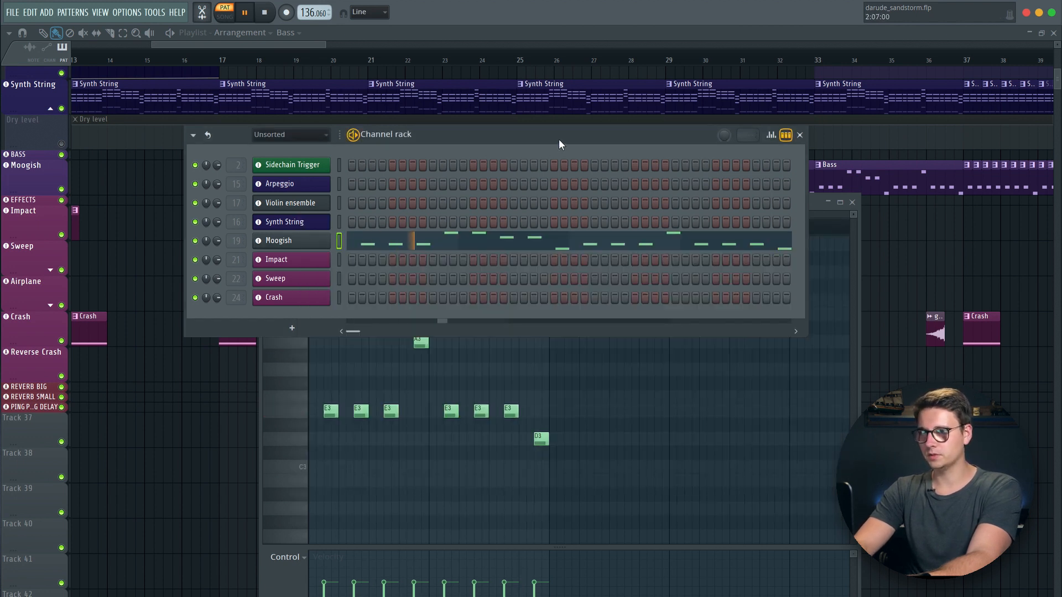
pyautogui.moveTo(559, 138); pyautogui.dragTo(513, 106)
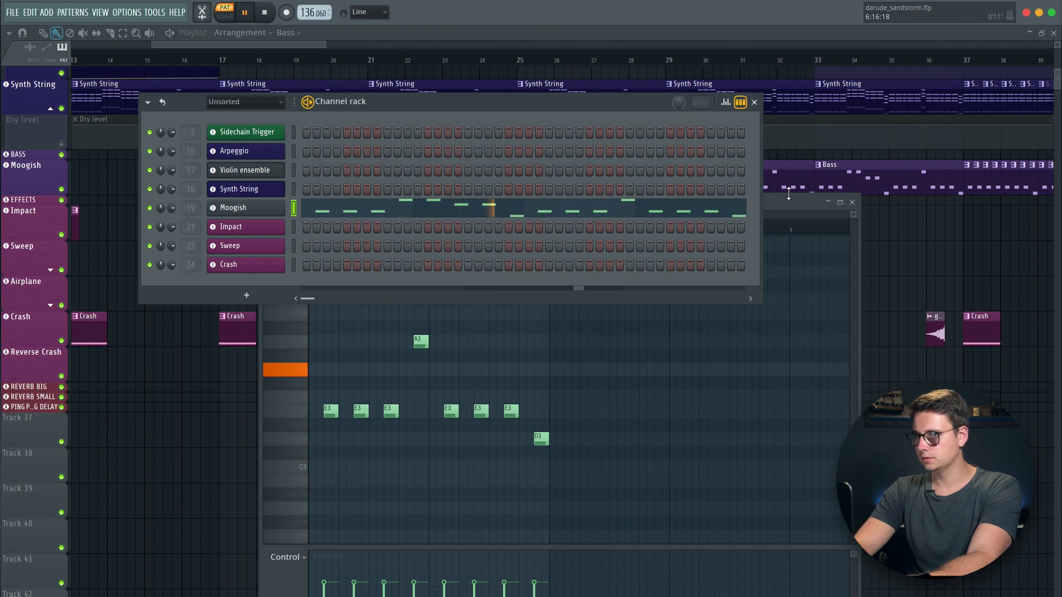
pyautogui.click(765, 206)
pyautogui.hscroll(-5, 454, 375)
pyautogui.scroll(3, 454, 375)
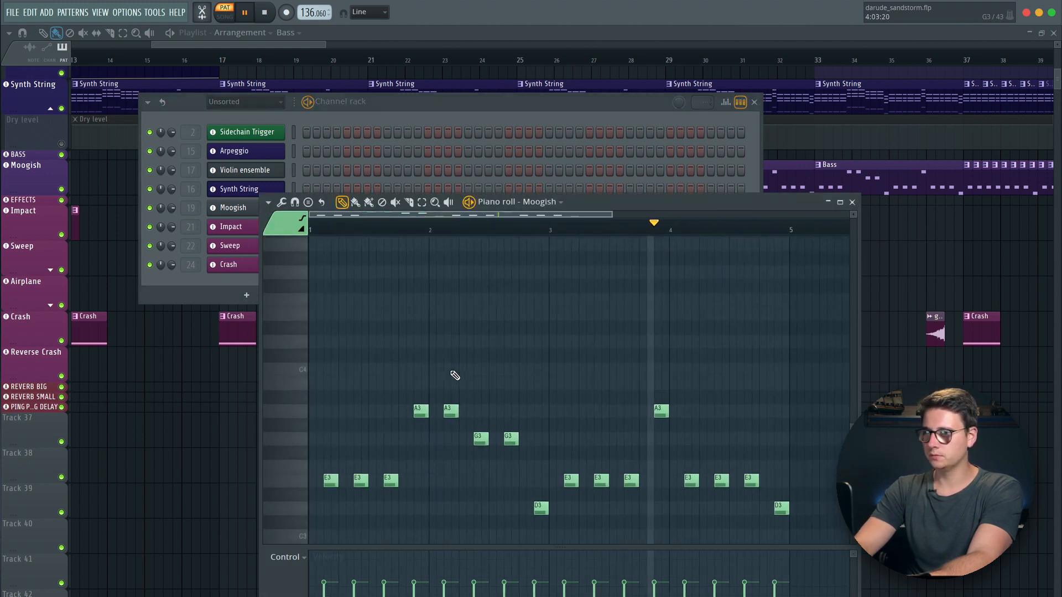
pyautogui.scroll(-1, 454, 375)
pyautogui.click(503, 118)
pyautogui.press('space')
# Reopen the Moogish synth, choose the Moogish preset from the preset list, and review the oscillator settings of operators 1 to 3.
pyautogui.click(235, 208)
pyautogui.click(778, 225)
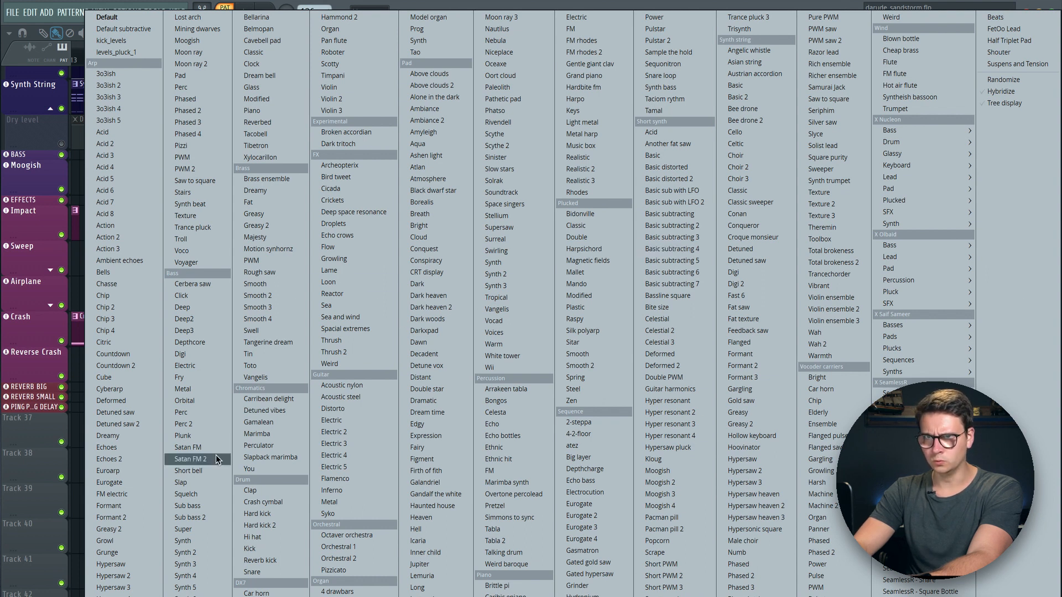
pyautogui.click(199, 42)
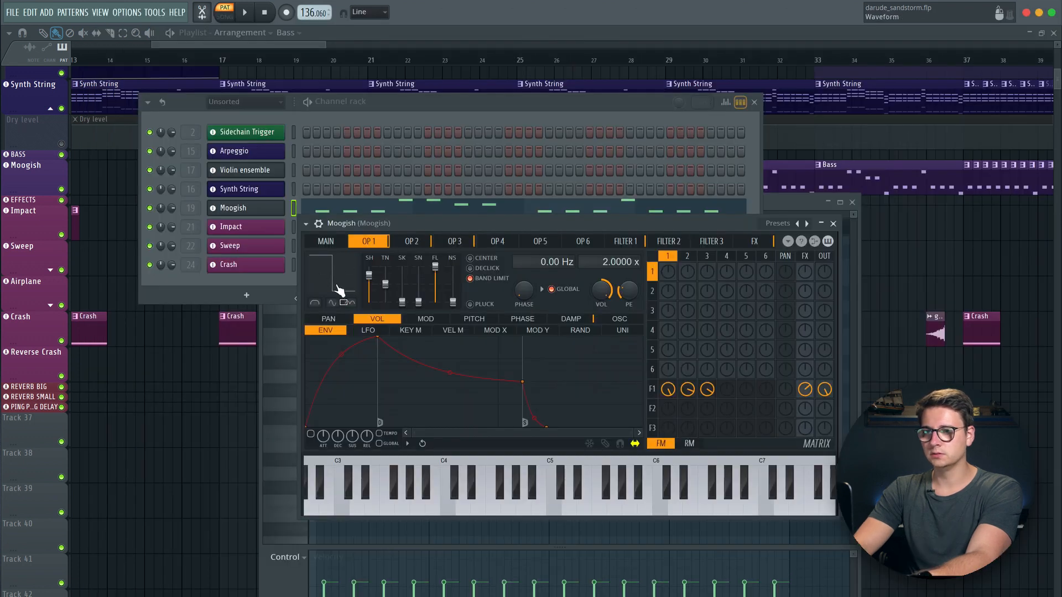
pyautogui.click(414, 242)
pyautogui.click(454, 242)
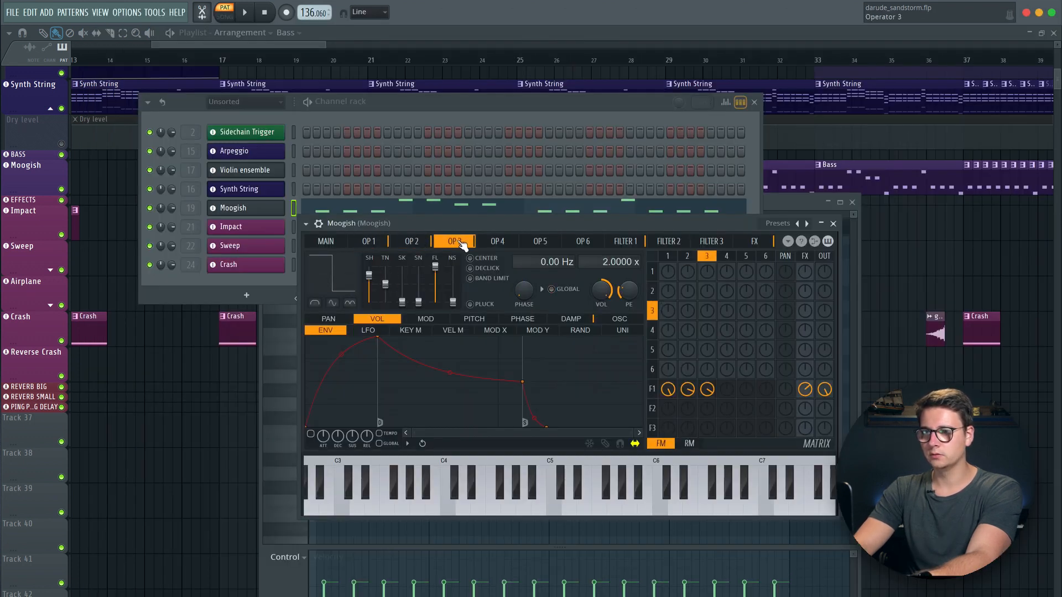
pyautogui.click(411, 243)
pyautogui.click(369, 242)
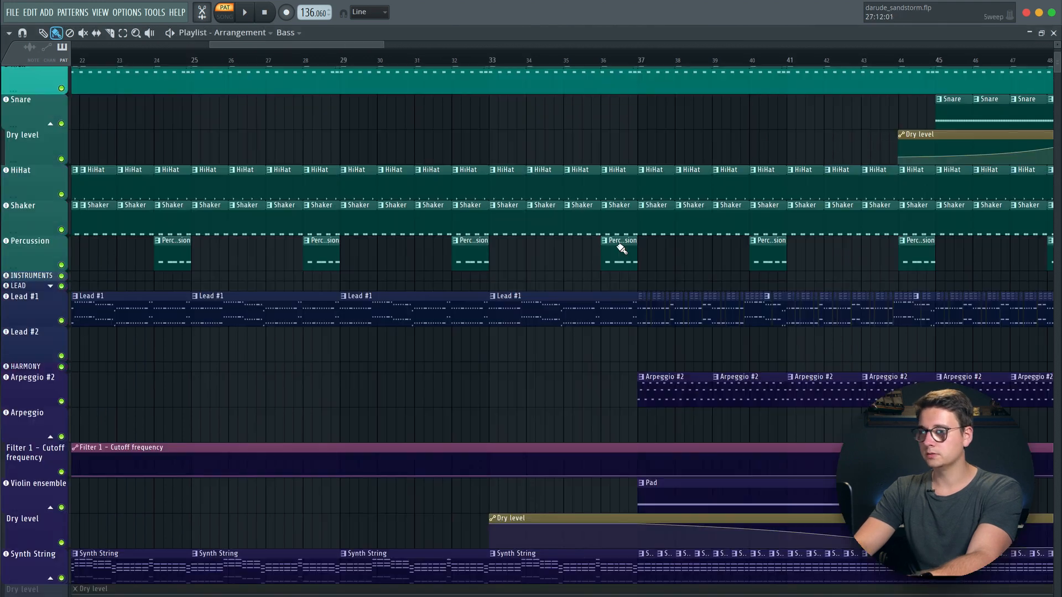
# Select bars 37 to 41 in the playlist, solo Lead #1, and play the selected range.
pyautogui.scroll(3, 613, 245)
pyautogui.scroll(-4, 620, 248)
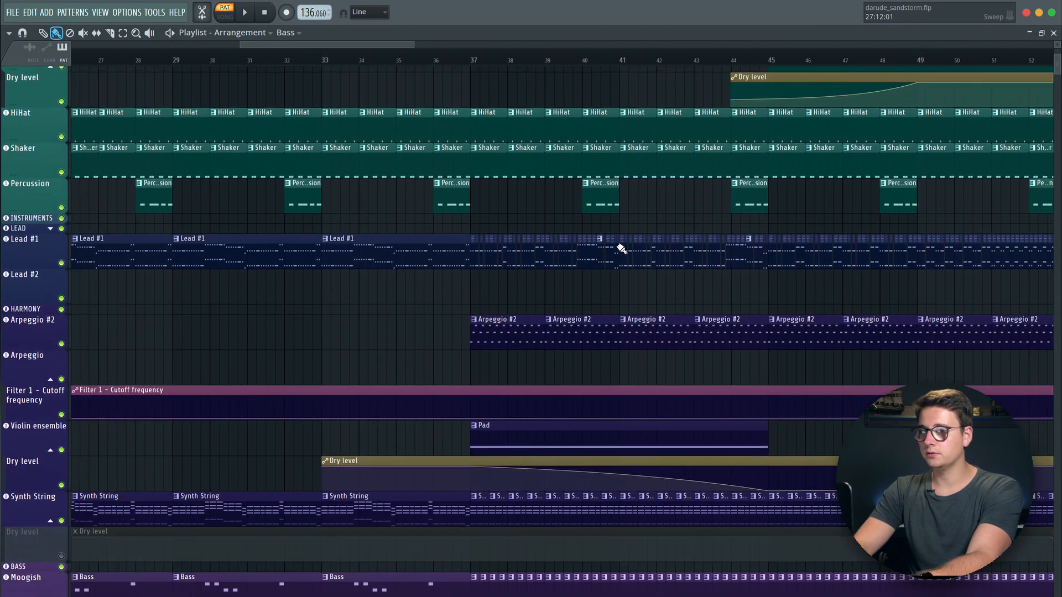
pyautogui.keyDown('ctrl'); pyautogui.scroll(4, 619, 245); pyautogui.keyUp('ctrl')
pyautogui.keyDown('ctrl'); pyautogui.scroll(-1, 619, 245); pyautogui.keyUp('ctrl')
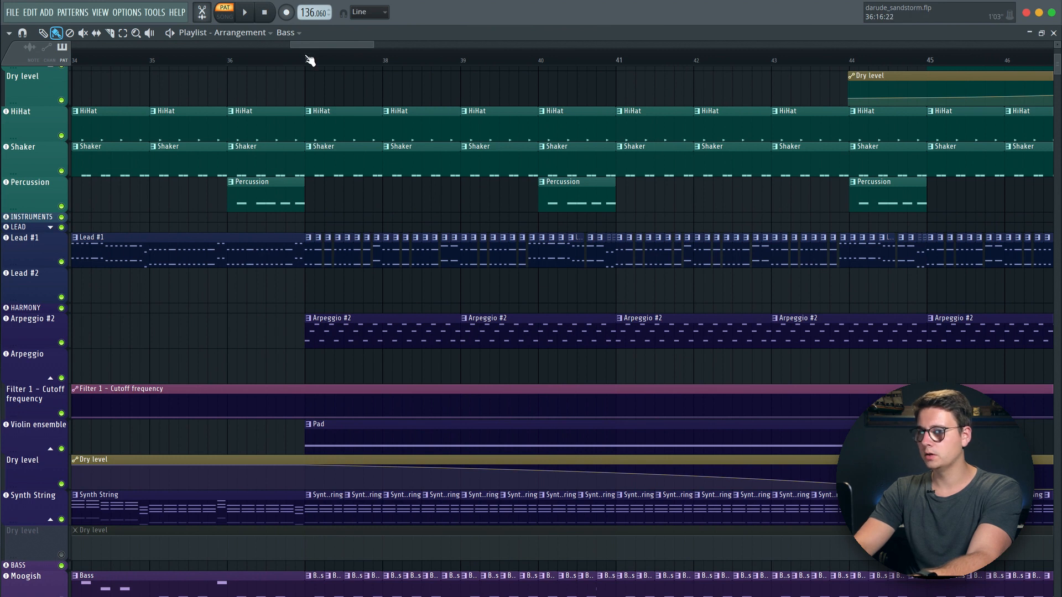
pyautogui.moveTo(310, 60); pyautogui.dragTo(611, 77)
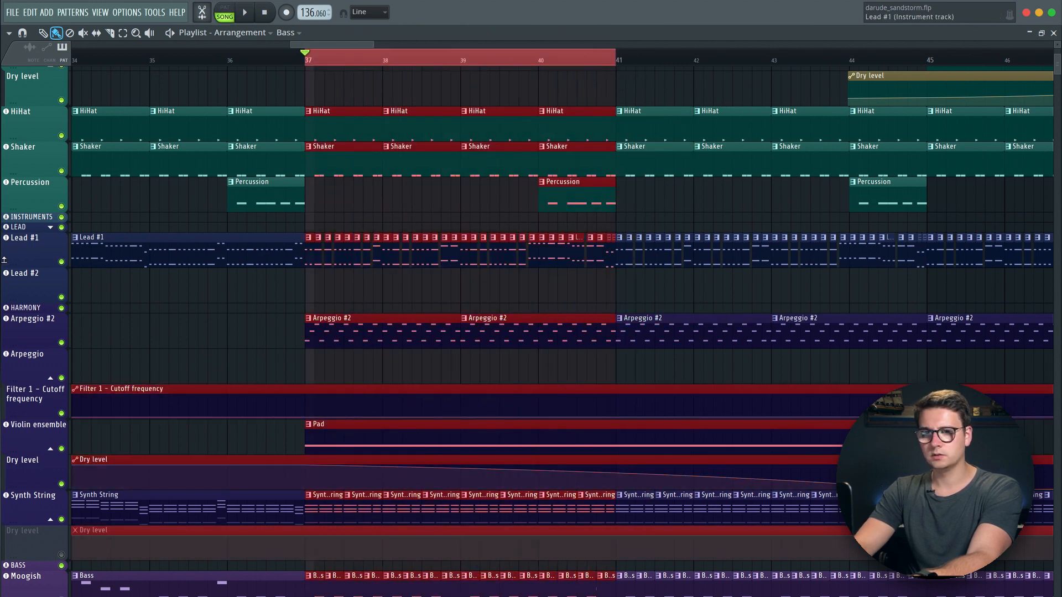
pyautogui.rightClick(62, 261)
pyautogui.press('space')
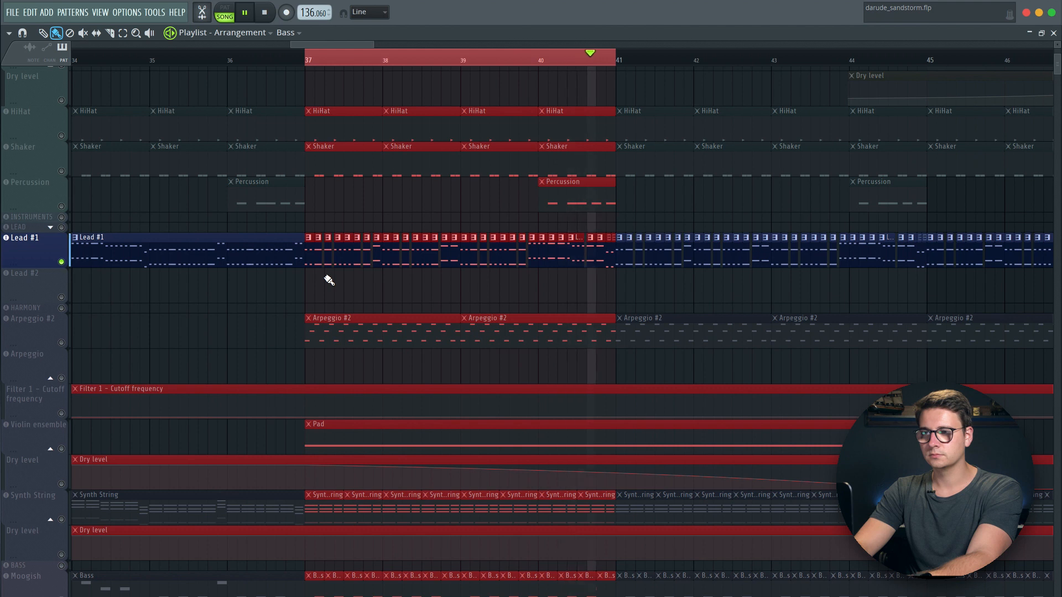
pyautogui.press('space')
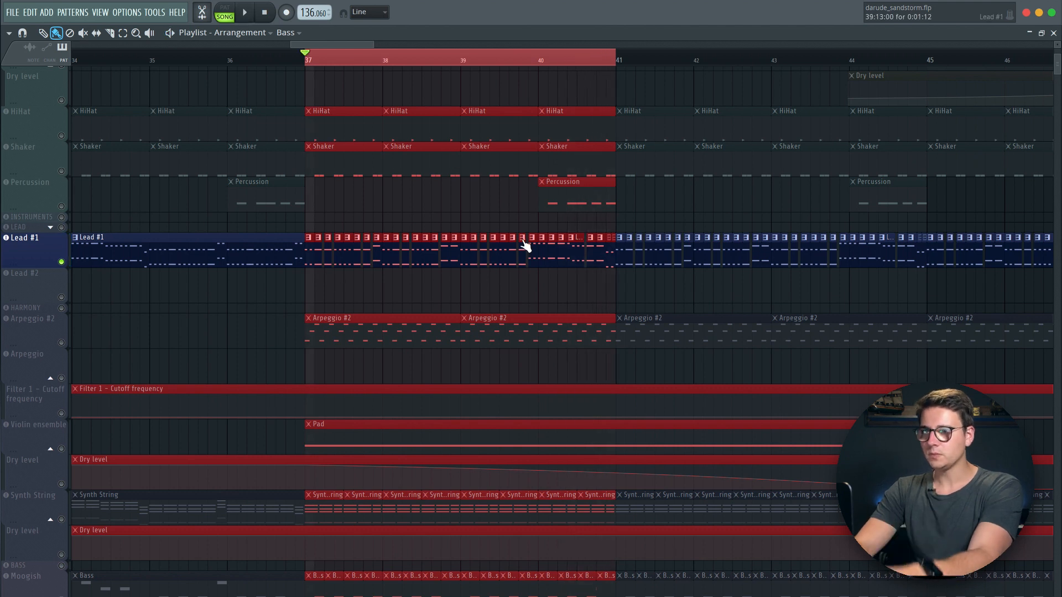
# Examine the arrangement from bar 37 to bar 53 across the drum, lead, harmony and bass tracks, and restore all tracks from solo.
pyautogui.scroll(-3, 526, 245)
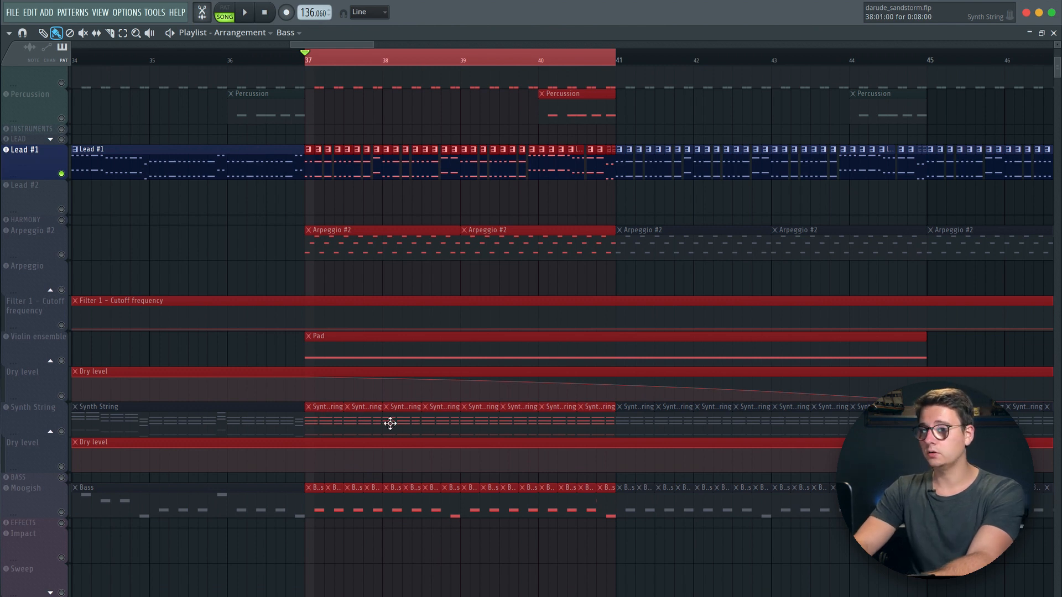
pyautogui.scroll(3, 416, 444)
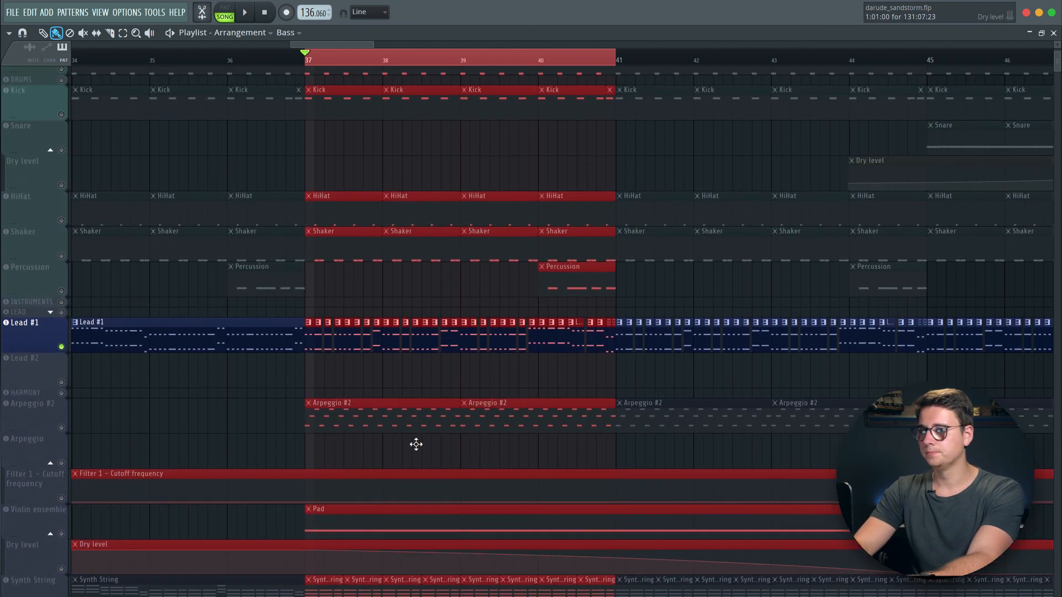
pyautogui.scroll(-2, 416, 444)
pyautogui.scroll(-1, 416, 444)
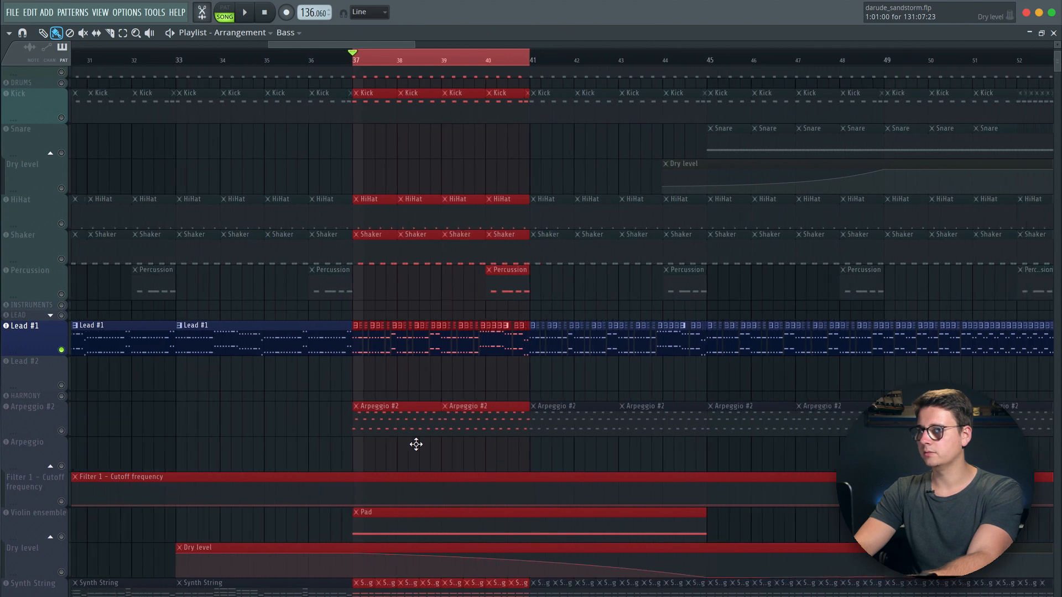
pyautogui.hscroll(2, 709, 383)
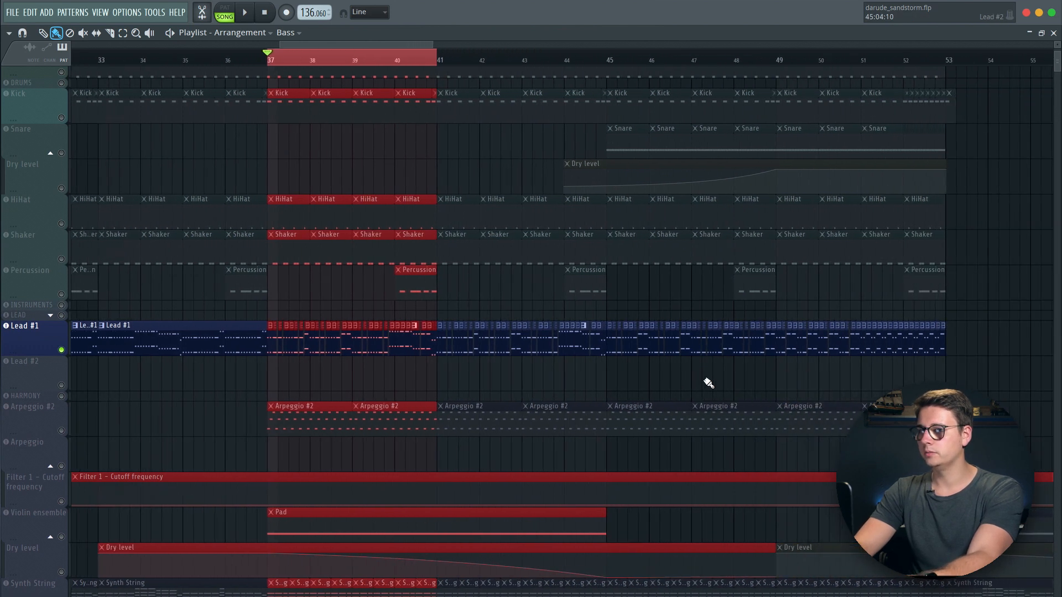
pyautogui.hscroll(4, 869, 304)
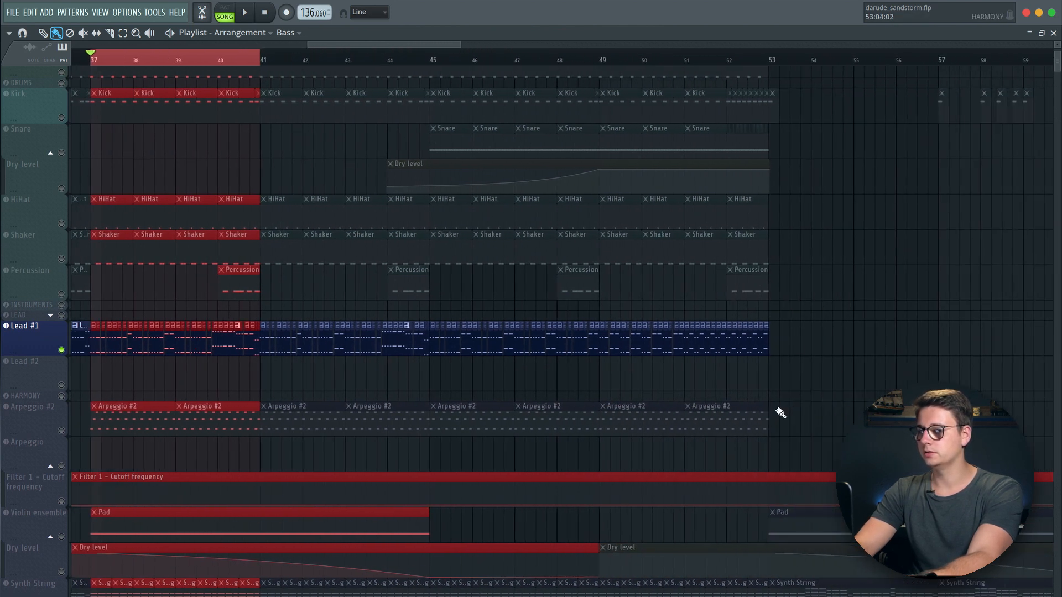
pyautogui.rightClick(61, 350)
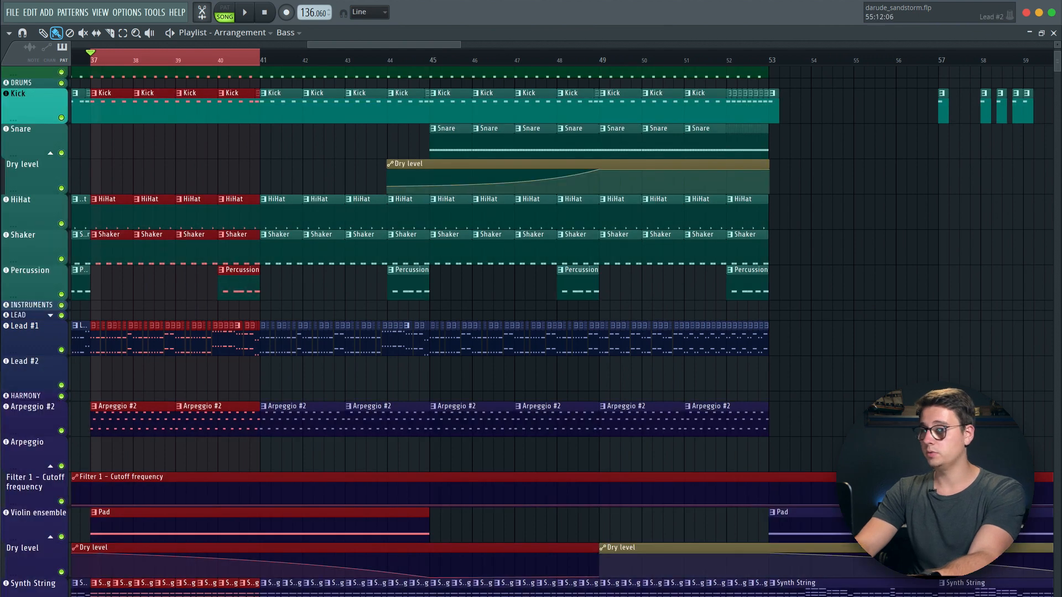
pyautogui.hscroll(-5, 853, 417)
pyautogui.scroll(1, 853, 417)
pyautogui.scroll(-4, 853, 417)
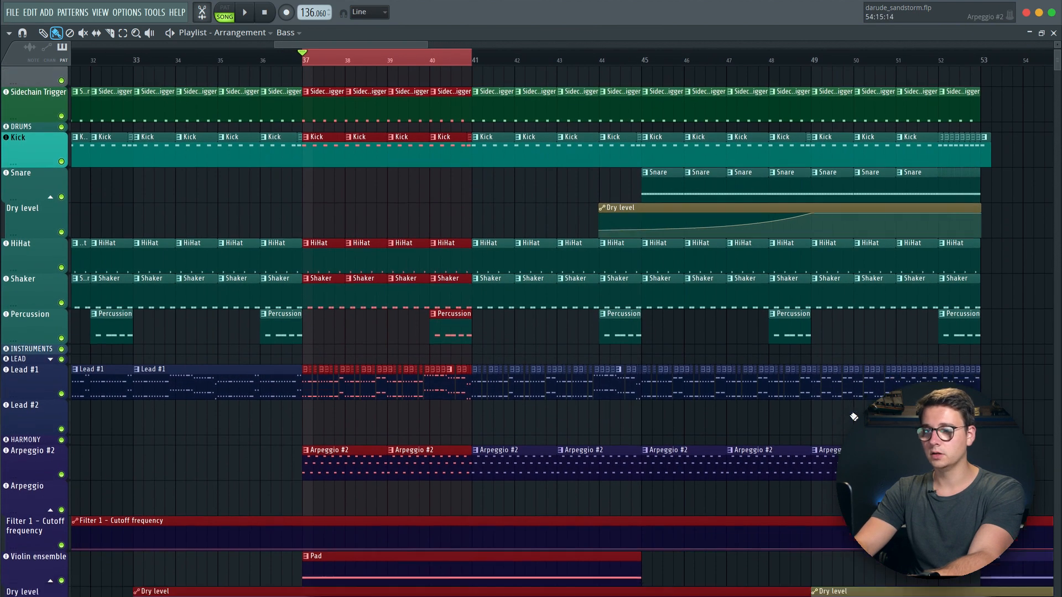
pyautogui.scroll(-1, 853, 417)
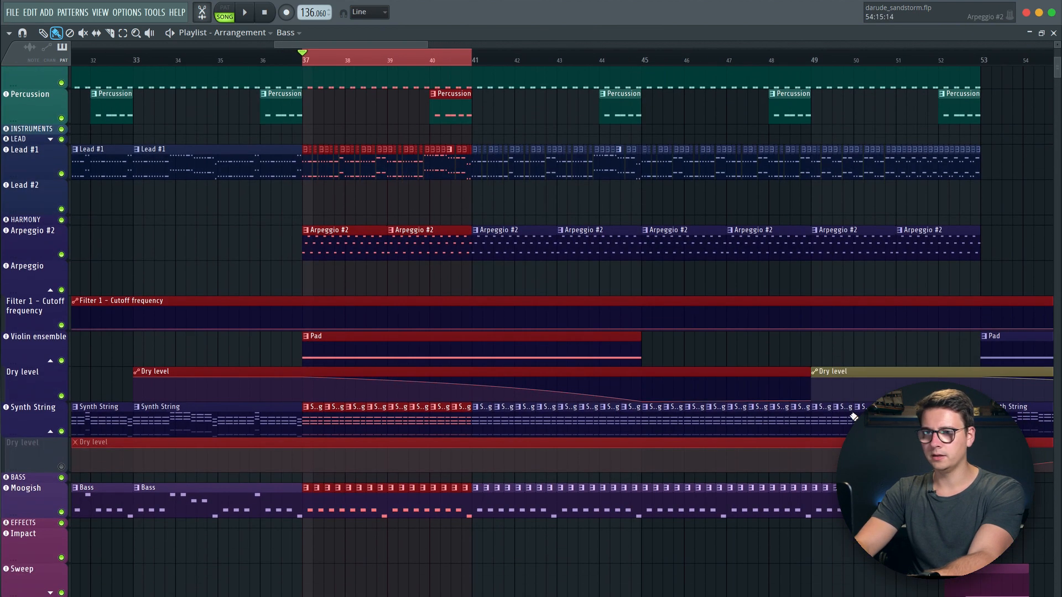
# Open the Arpeggio #2 clip at bar 37 in the piano roll, switch to pattern mode, and return to the playlist.
pyautogui.doubleClick(336, 248)
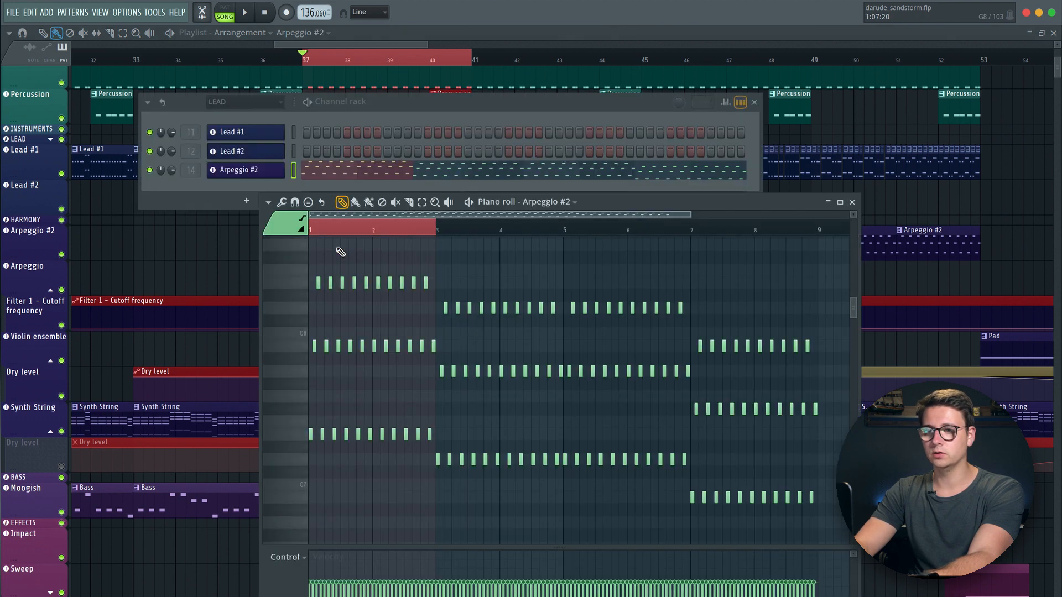
pyautogui.click(227, 13)
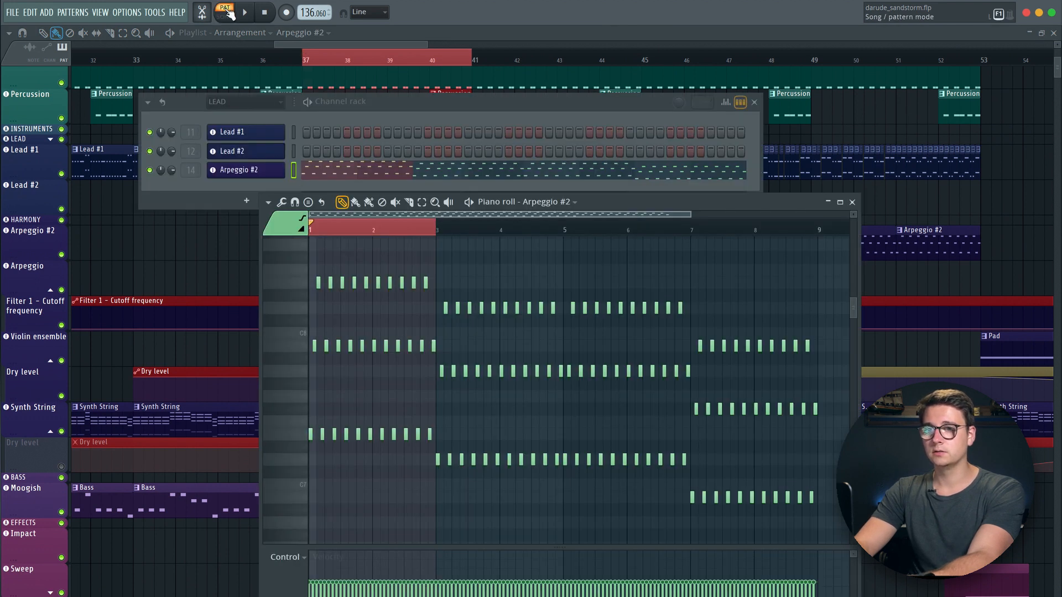
pyautogui.click(565, 32)
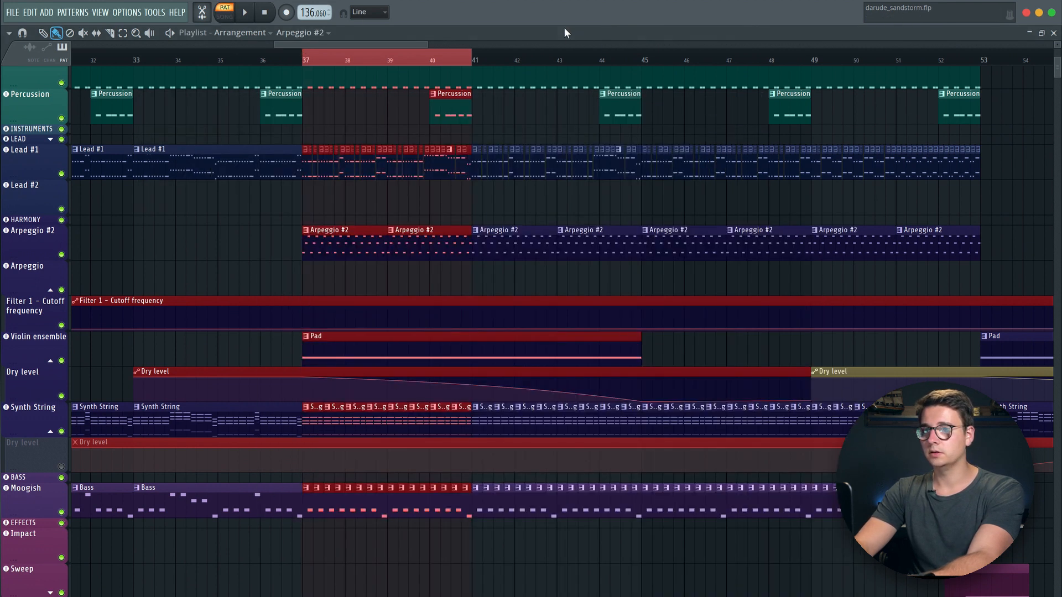
# Play the song from bar 36, solo Arpeggio #2 during playback, then restore all tracks and stop.
pyautogui.click(255, 60)
pyautogui.press('space')
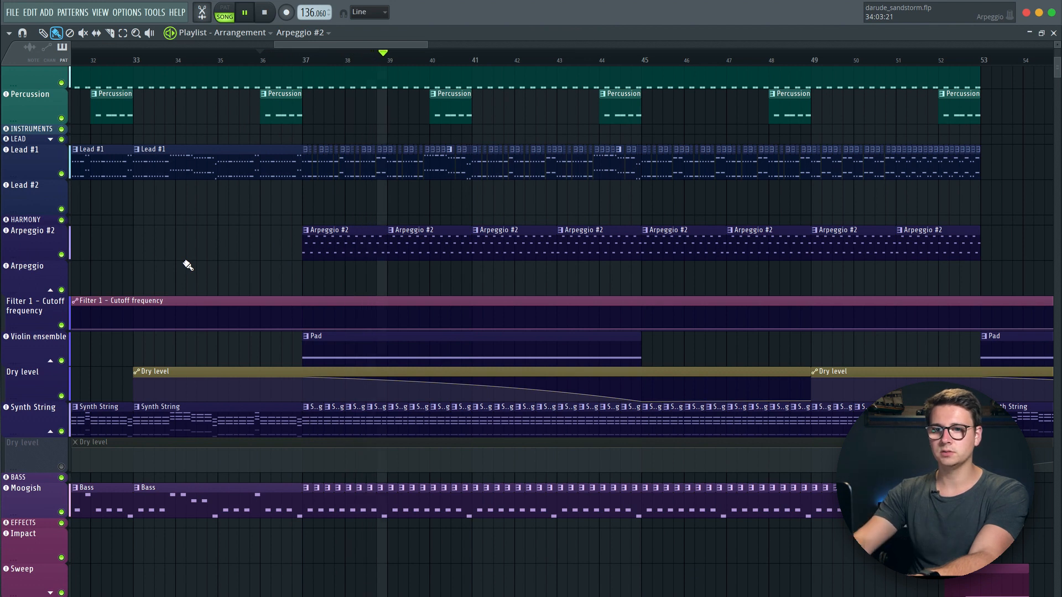
pyautogui.rightClick(61, 254)
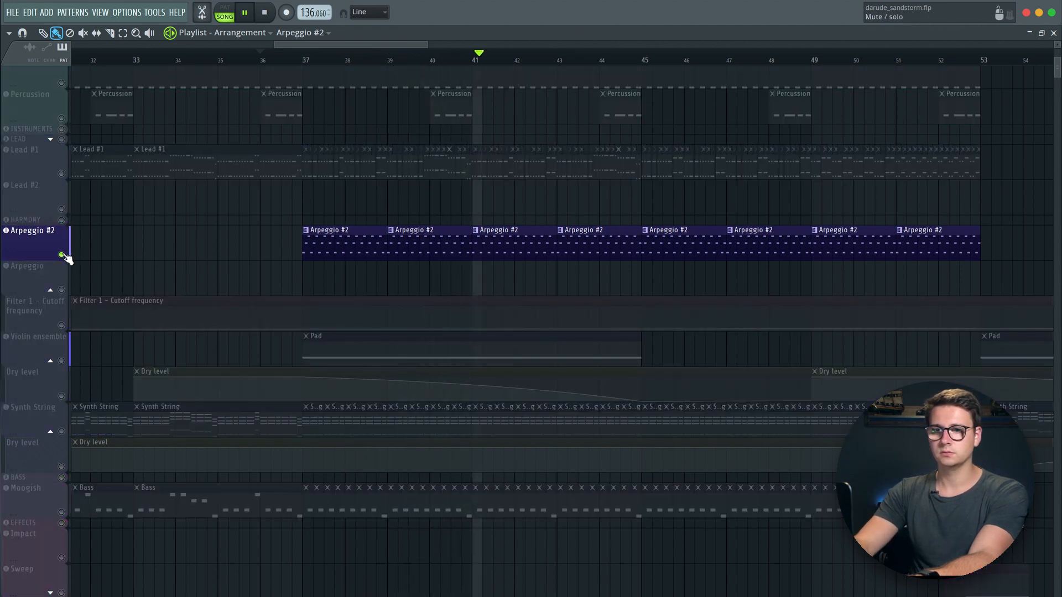
pyautogui.rightClick(62, 254)
pyautogui.press('space')
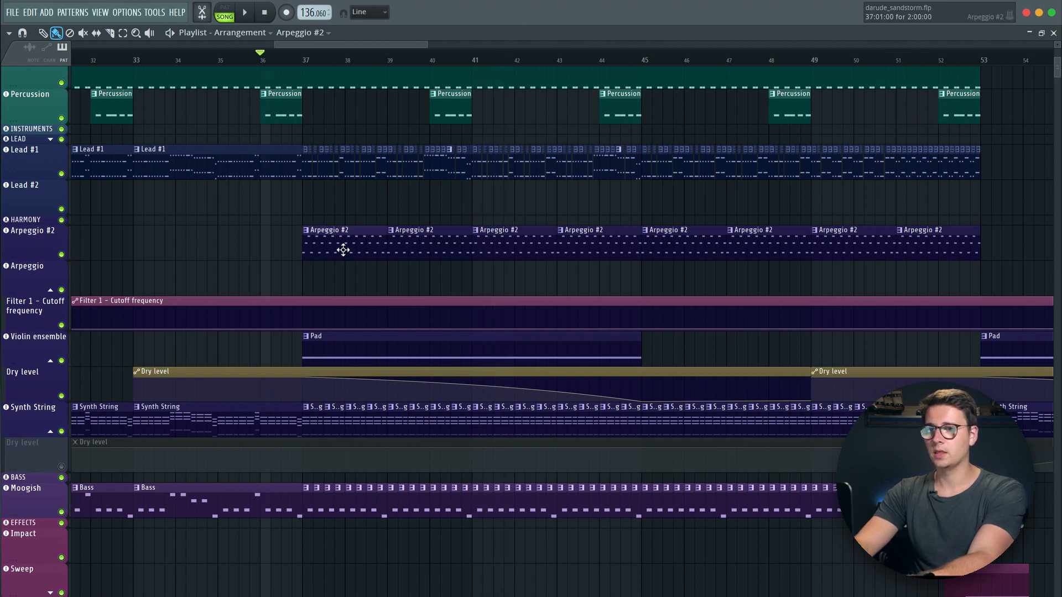
# Play the Arpeggio #2 pattern from the piano roll in pattern mode, examine its notes, and return to the playlist.
pyautogui.doubleClick(343, 250)
pyautogui.click(227, 9)
pyautogui.press('space')
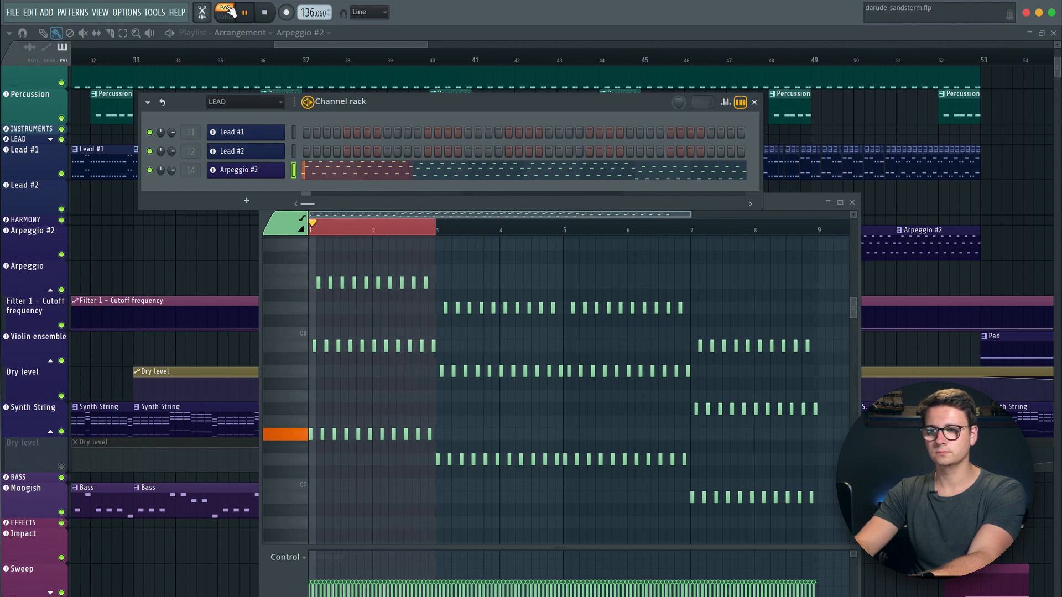
pyautogui.press('space')
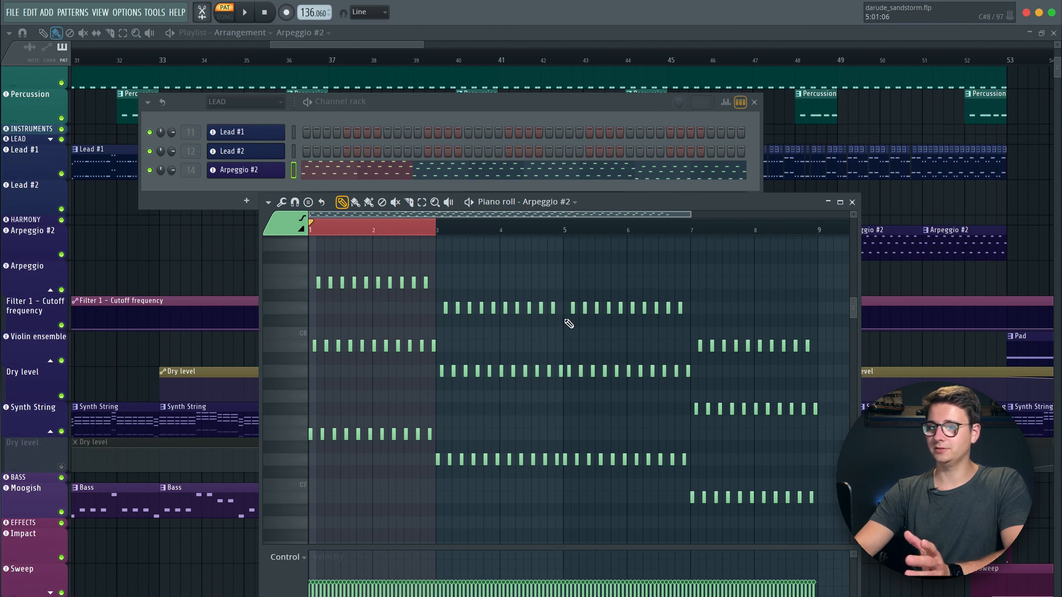
pyautogui.click(534, 39)
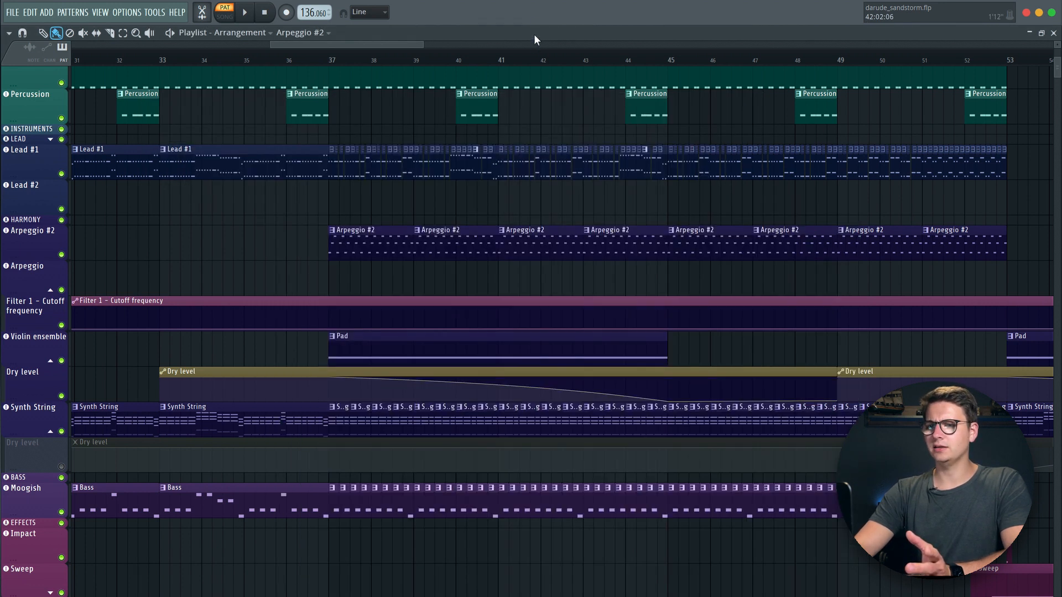
pyautogui.doubleClick(386, 255)
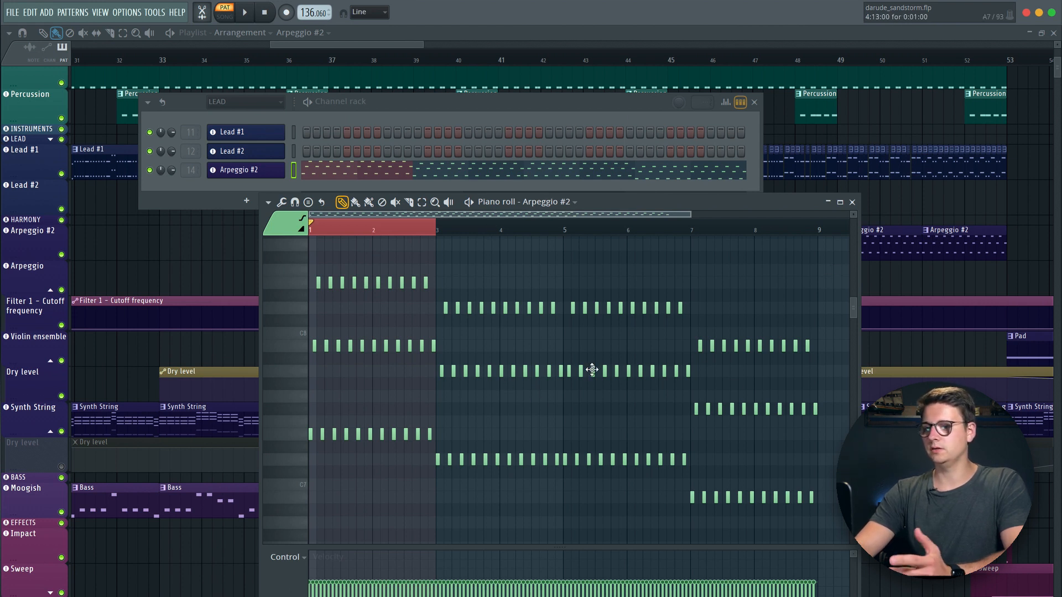
pyautogui.click(569, 35)
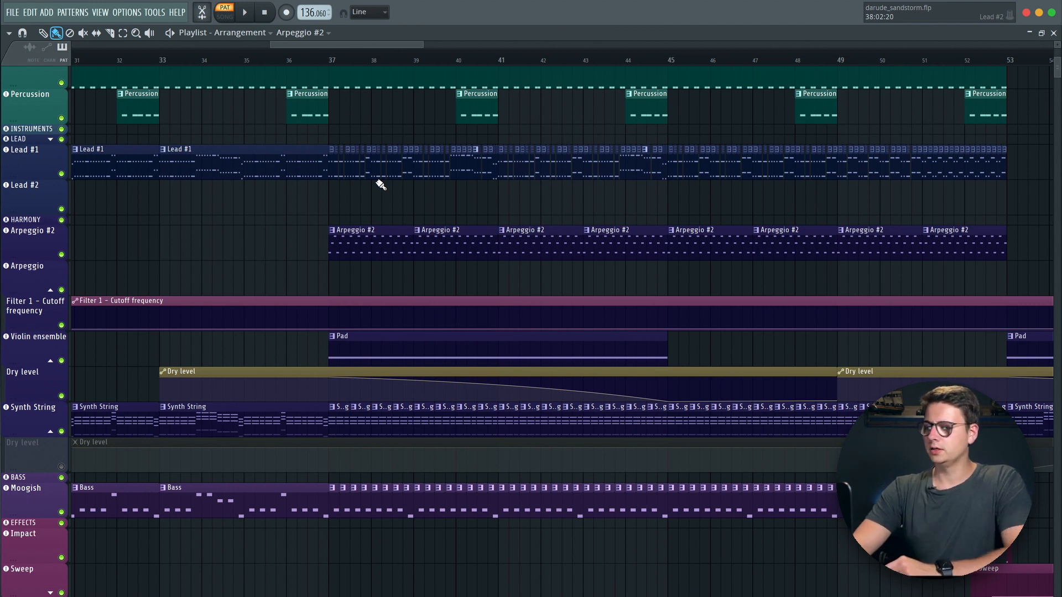
# Play the song from just before bar 52 into the break at bar 53, and unmute the Synth String's Dry level automation.
pyautogui.scroll(3, 380, 185)
pyautogui.scroll(3, 410, 252)
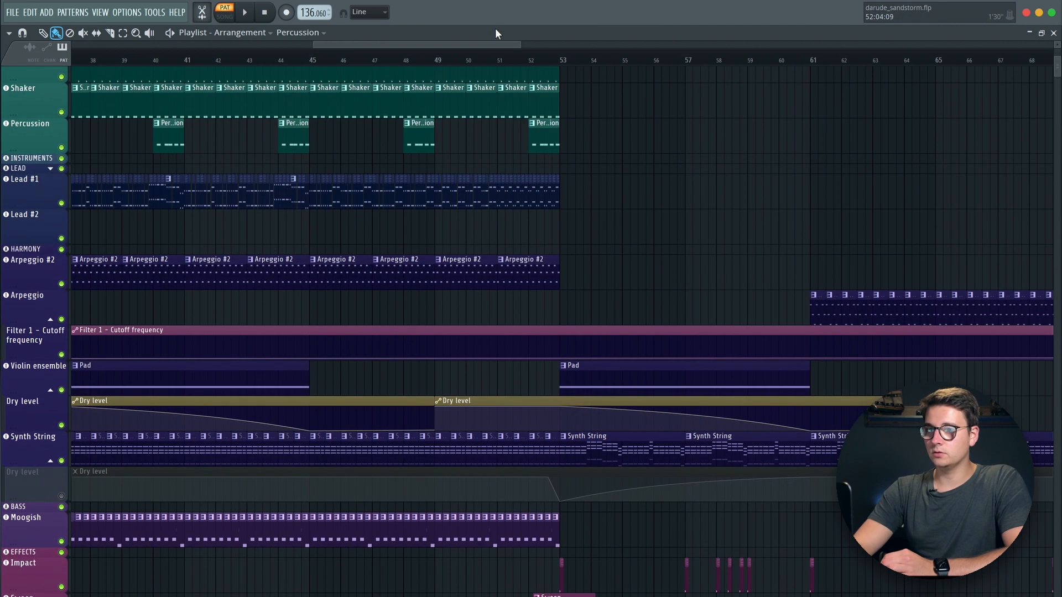
pyautogui.click(521, 60)
pyautogui.press('space')
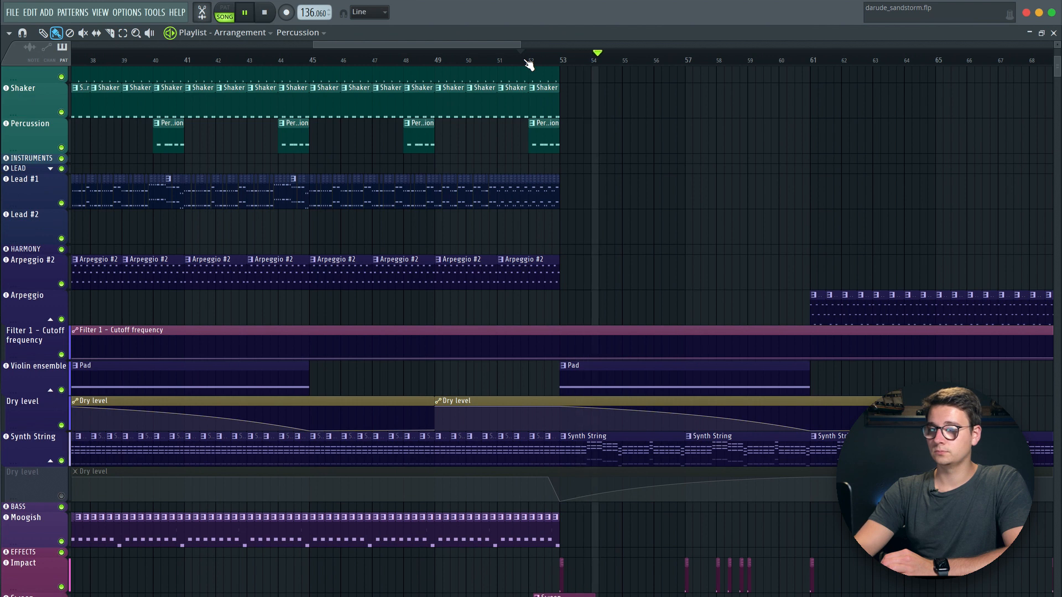
pyautogui.press('space')
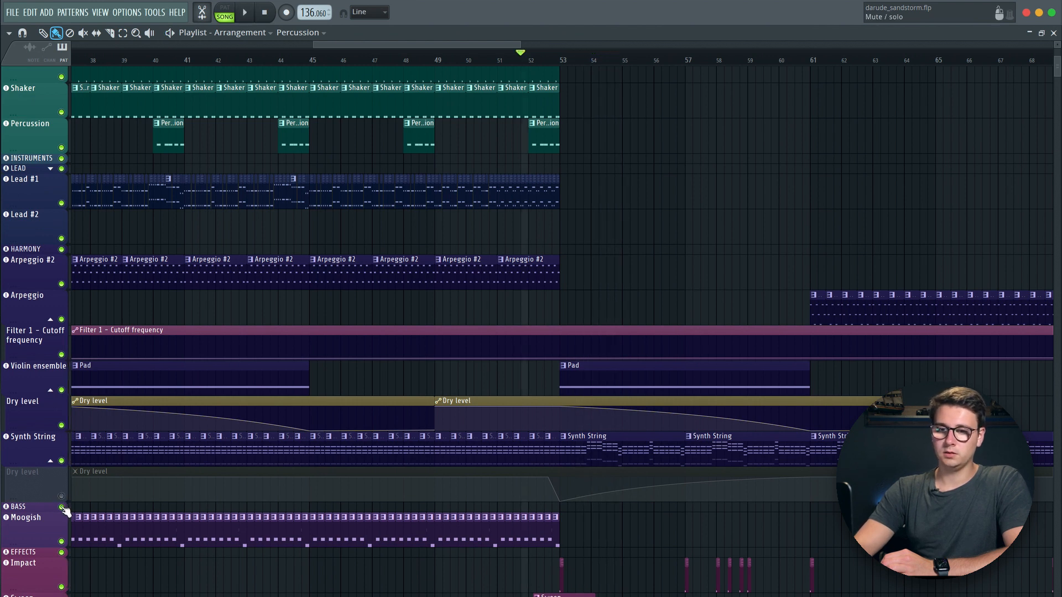
pyautogui.click(61, 497)
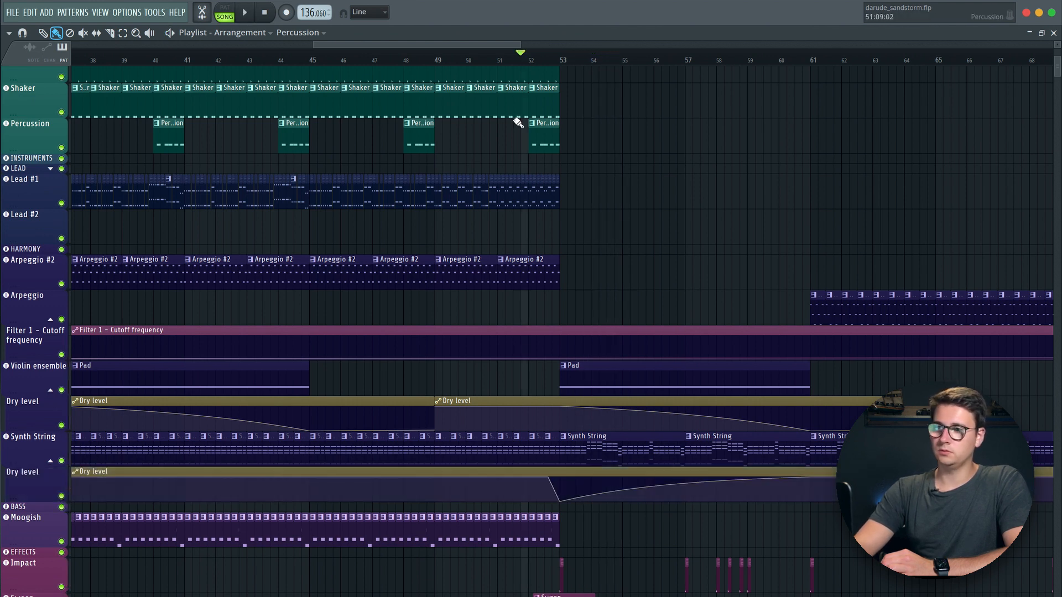
# Replay the transition into the break at bar 53, stop, and review the drum tracks there.
pyautogui.press('space')
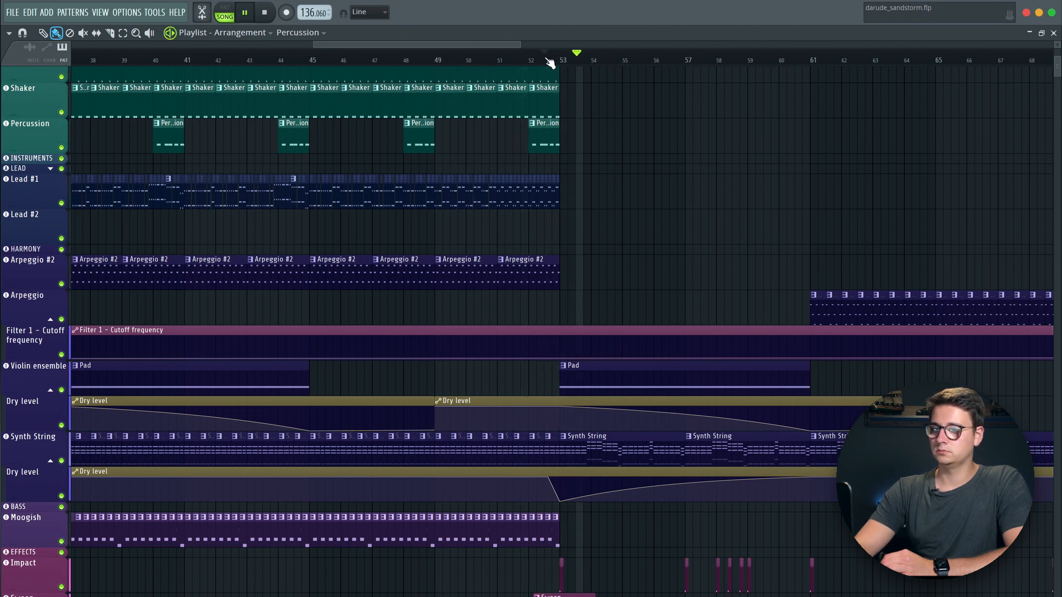
pyautogui.press('space')
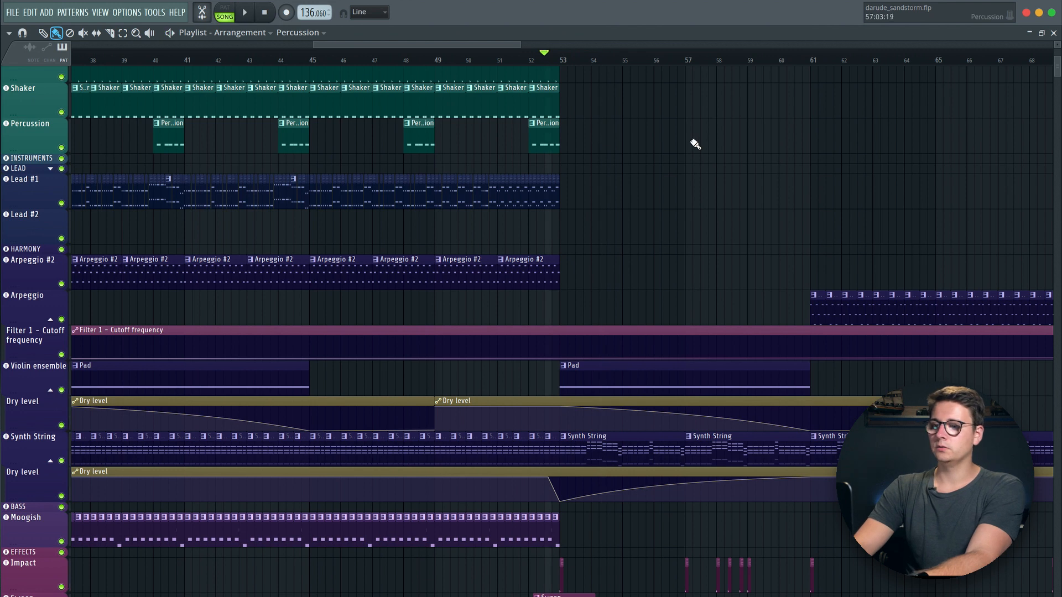
pyautogui.scroll(5, 695, 144)
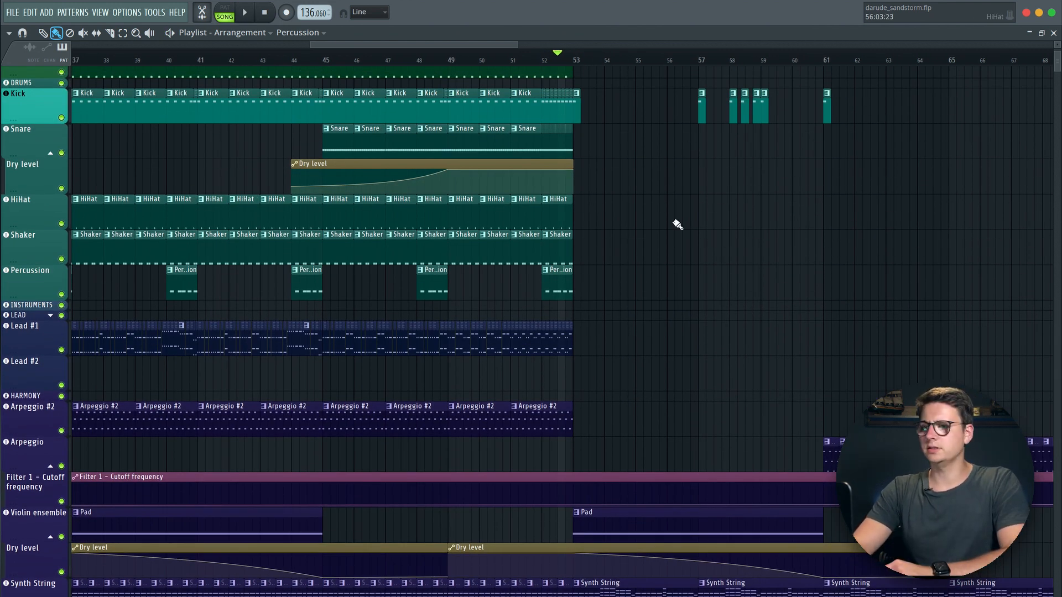
pyautogui.scroll(1, 675, 225)
pyautogui.hscroll(5, 675, 224)
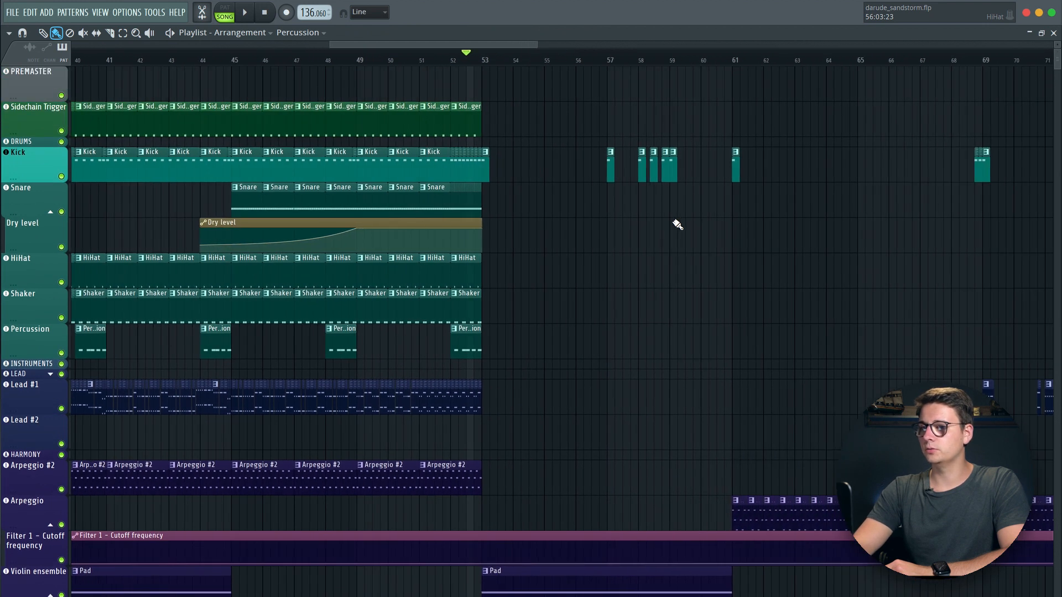
# Play the song from just before bar 61, soloing the Arpeggio track together with its Filter 1 cutoff frequency automation.
pyautogui.click(536, 58)
pyautogui.press('space')
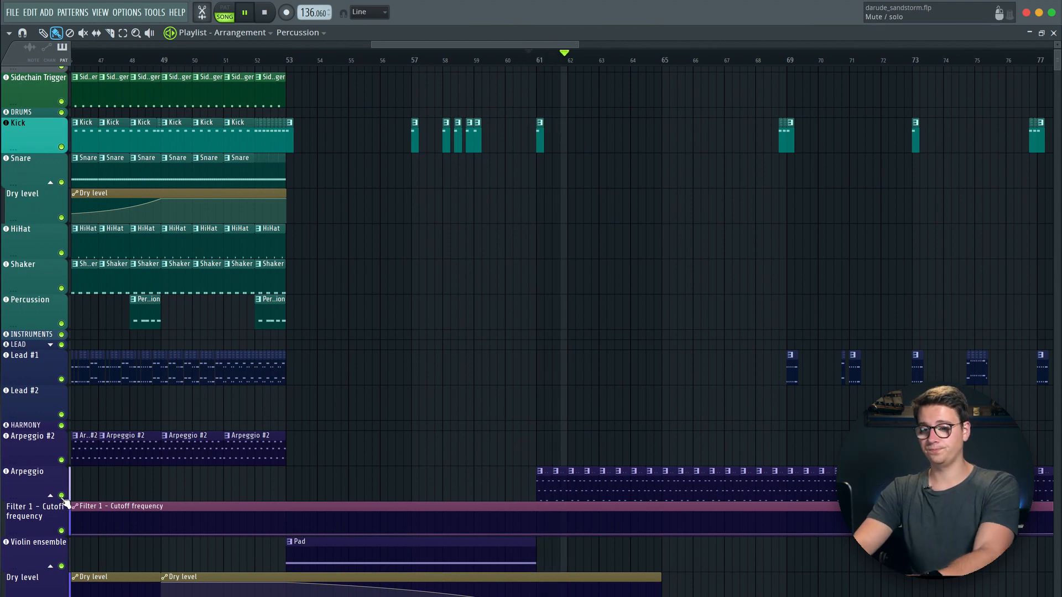
pyautogui.rightClick(61, 495)
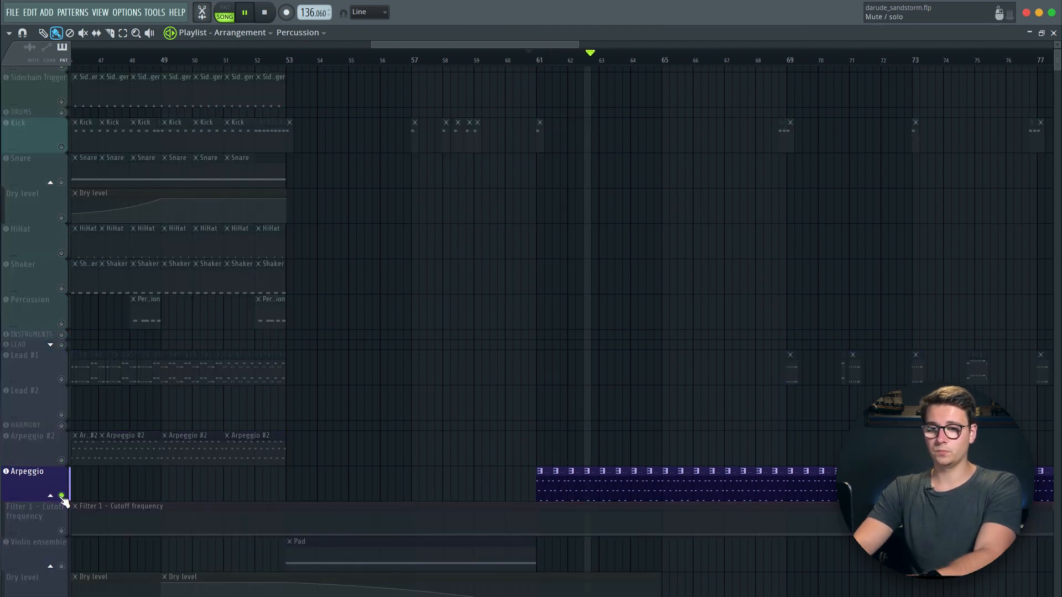
pyautogui.click(62, 532)
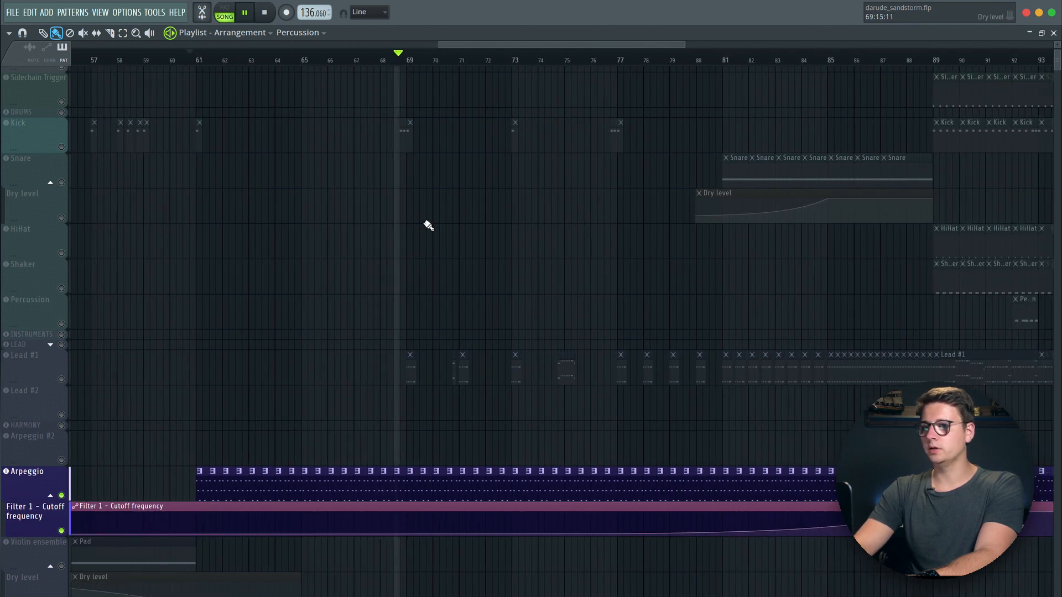
# Examine the Filter 1 cutoff automation during playback, solo its track, and restore all tracks.
pyautogui.scroll(-3, 830, 405)
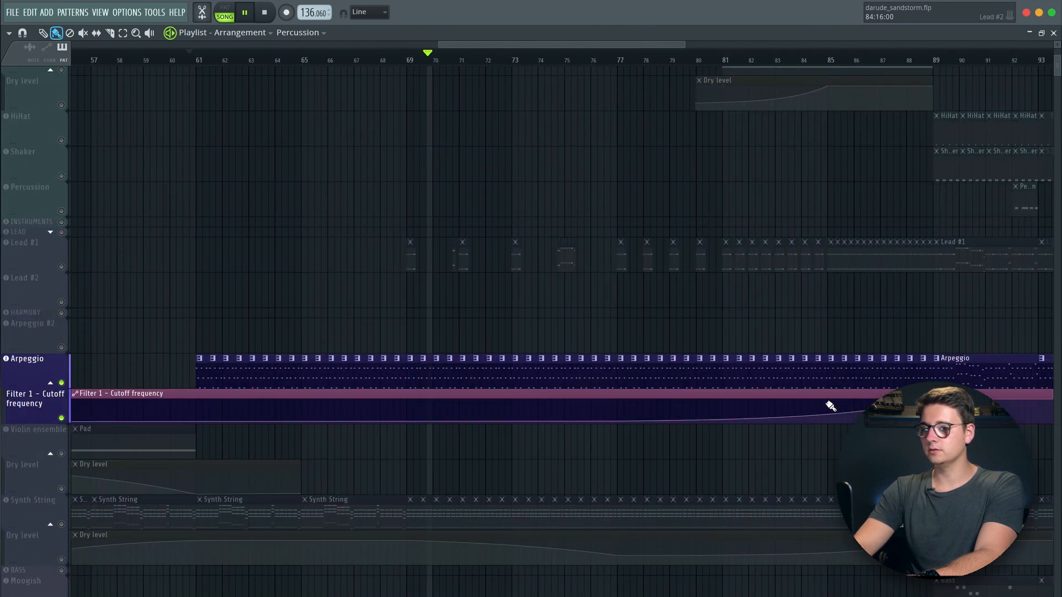
pyautogui.scroll(-1, 830, 406)
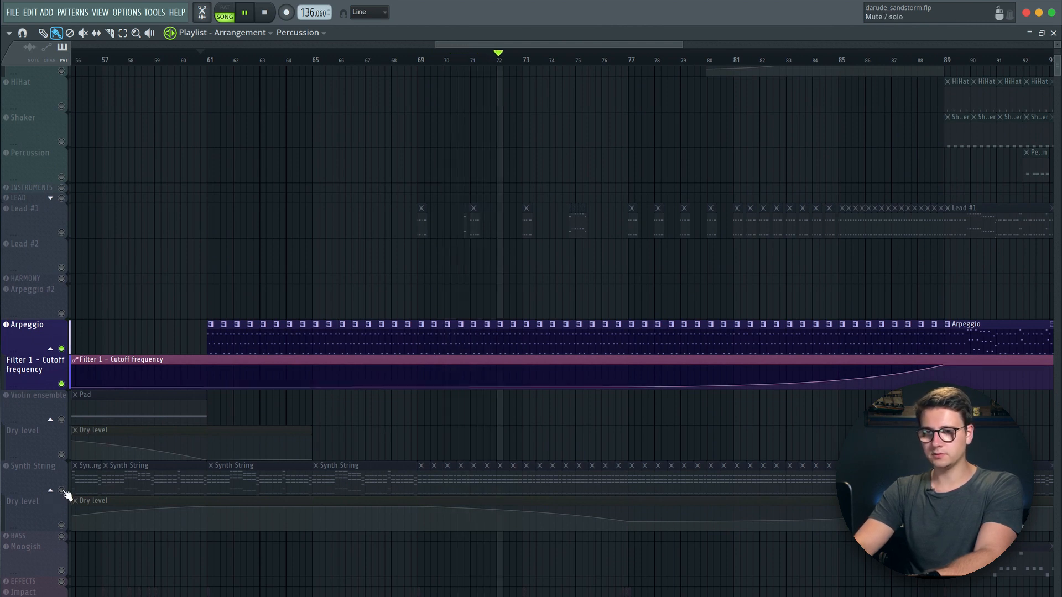
pyautogui.keyDown('ctrl'); pyautogui.click(62, 384); pyautogui.keyUp('ctrl')
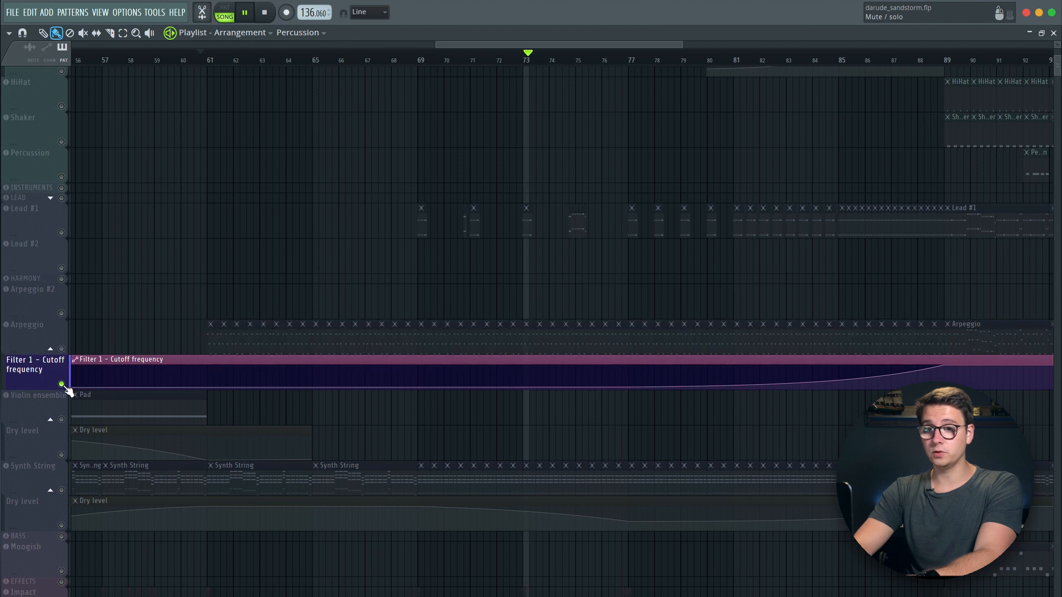
pyautogui.keyDown('ctrl'); pyautogui.click(62, 384); pyautogui.keyUp('ctrl')
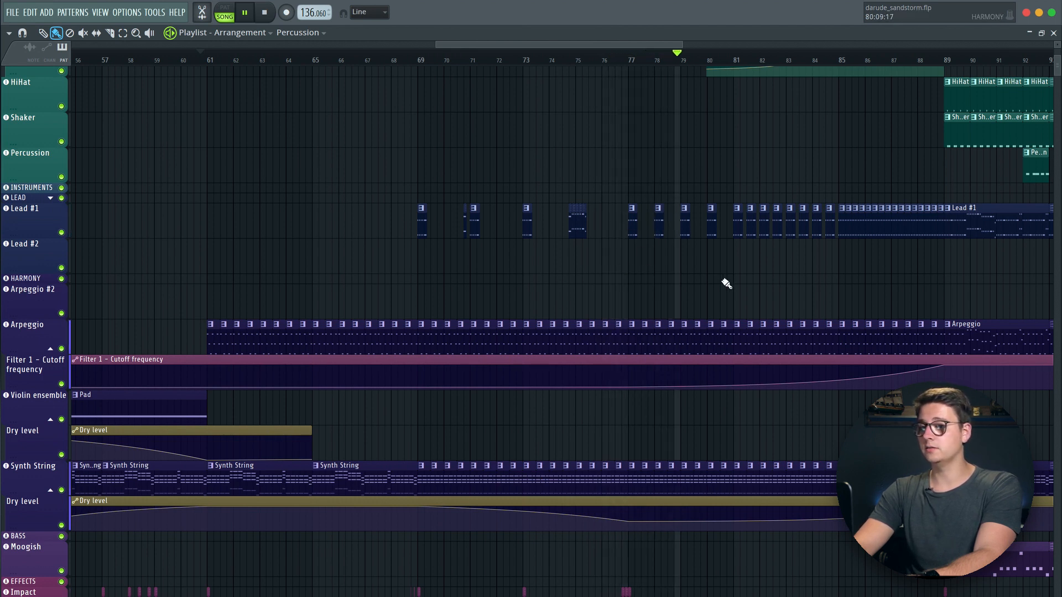
# Stop playback and examine the snare, lead and arpeggio build-up between bars 81 and 89.
pyautogui.hscroll(4, 726, 283)
pyautogui.scroll(-1, 726, 283)
pyautogui.scroll(3, 726, 283)
pyautogui.press('space')
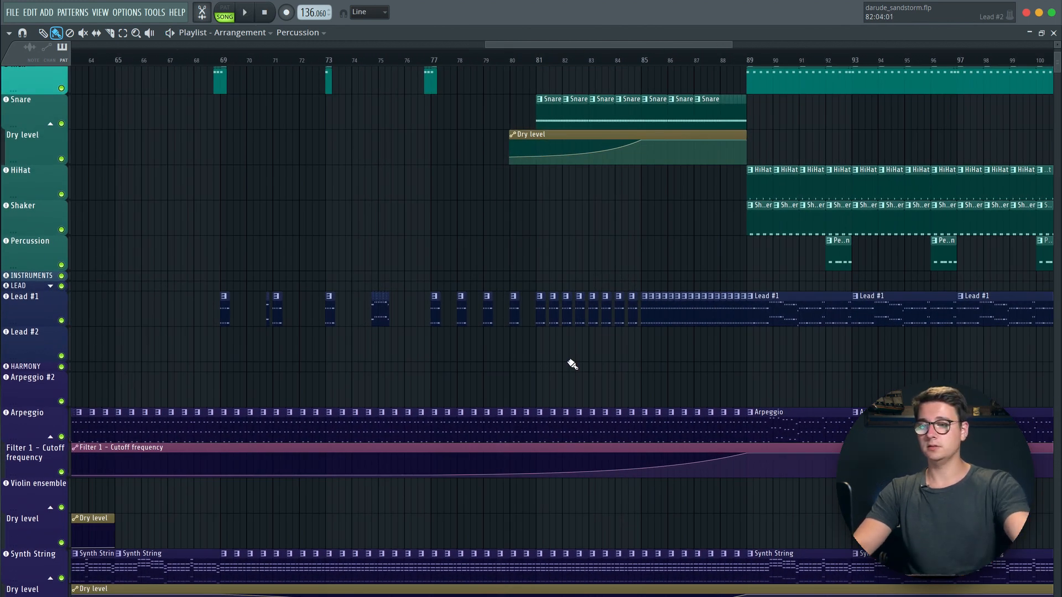
pyautogui.hscroll(4, 673, 391)
pyautogui.scroll(2, 673, 391)
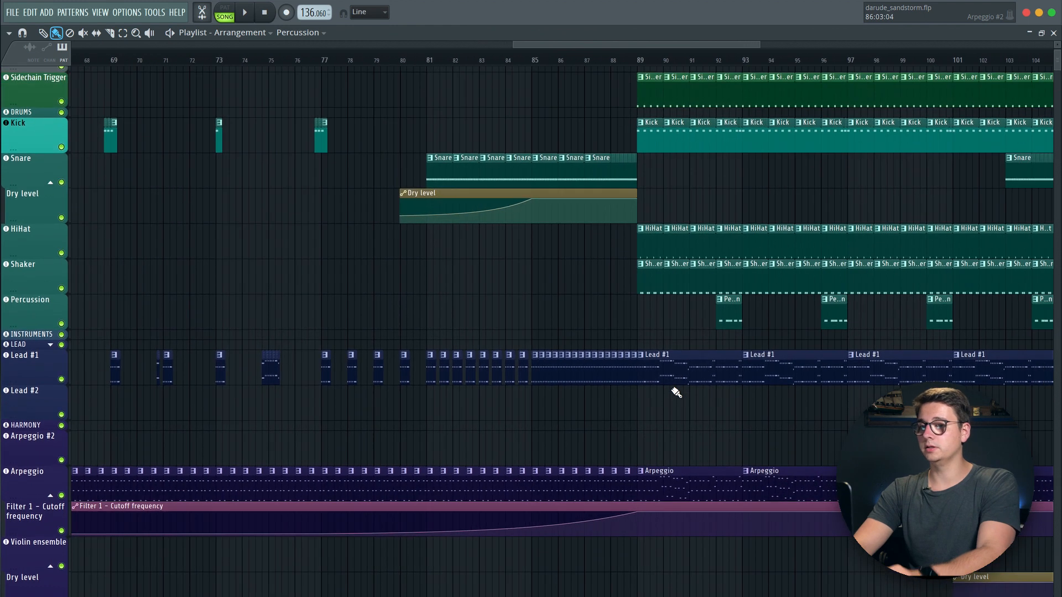
pyautogui.scroll(-3, 673, 391)
pyautogui.scroll(-1, 675, 391)
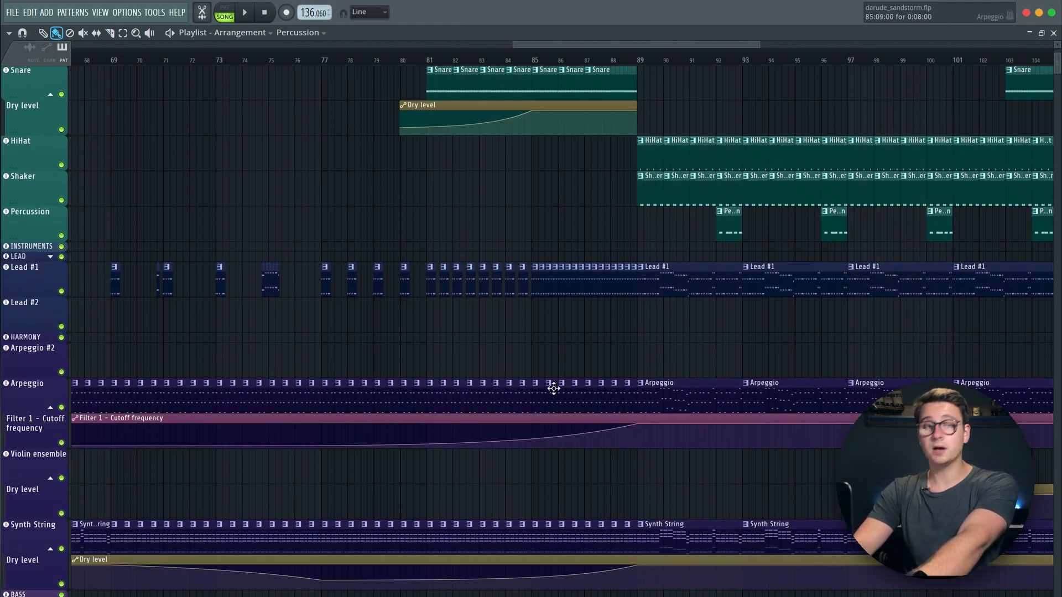
pyautogui.scroll(4, 635, 367)
pyautogui.hscroll(-1, 635, 367)
pyautogui.hscroll(2, 636, 289)
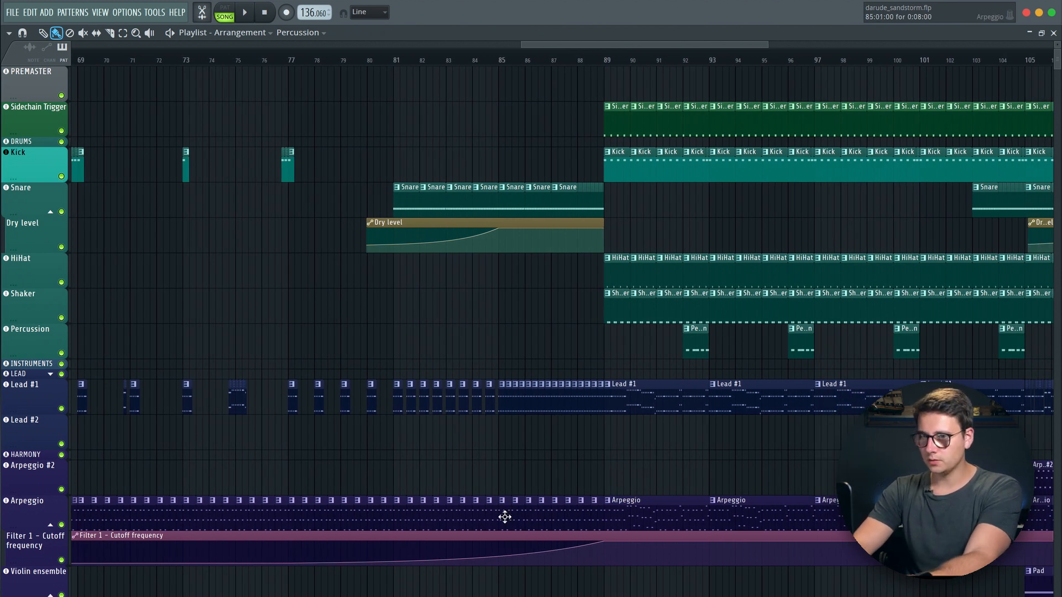
# Play the Arpeggio clip at bar 85 in pattern mode and open the Arpeggio channel's Sytrus synth in full view.
pyautogui.doubleClick(504, 517)
pyautogui.click(226, 7)
pyautogui.click(407, 105)
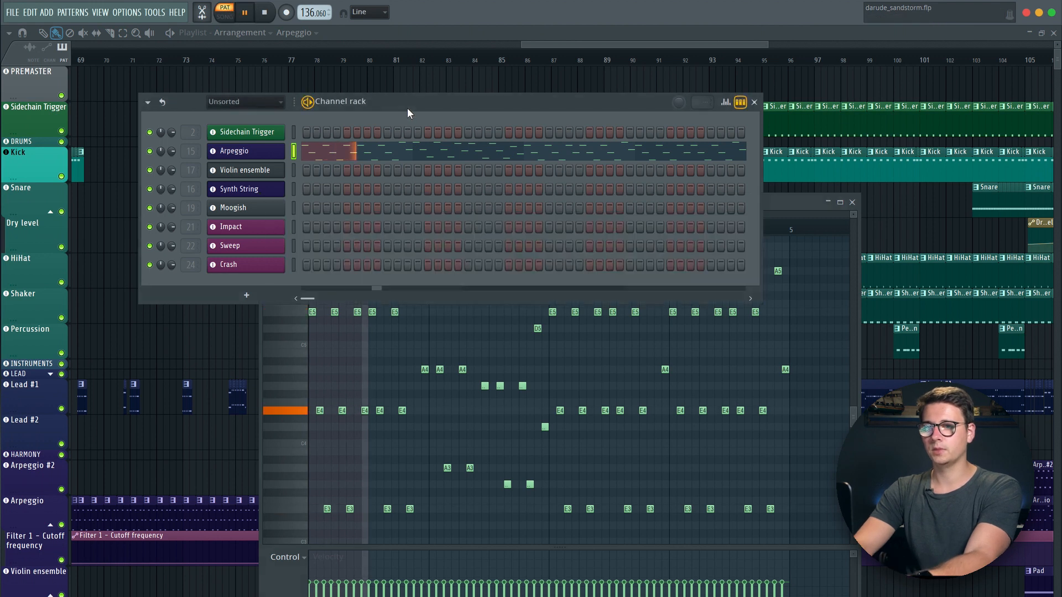
pyautogui.click(249, 154)
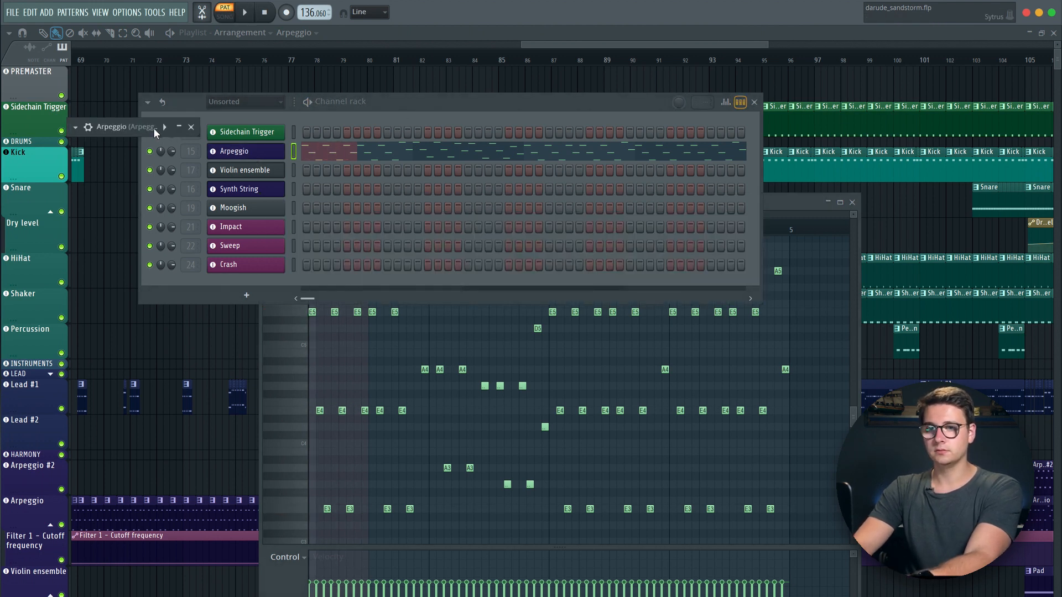
pyautogui.click(179, 127)
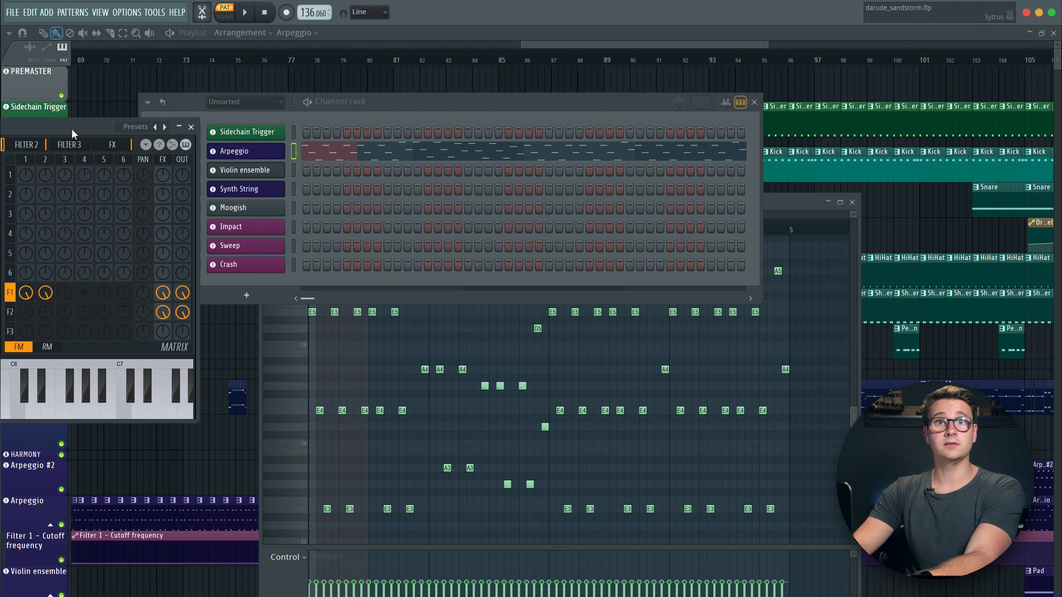
pyautogui.moveTo(45, 122); pyautogui.dragTo(700, 133)
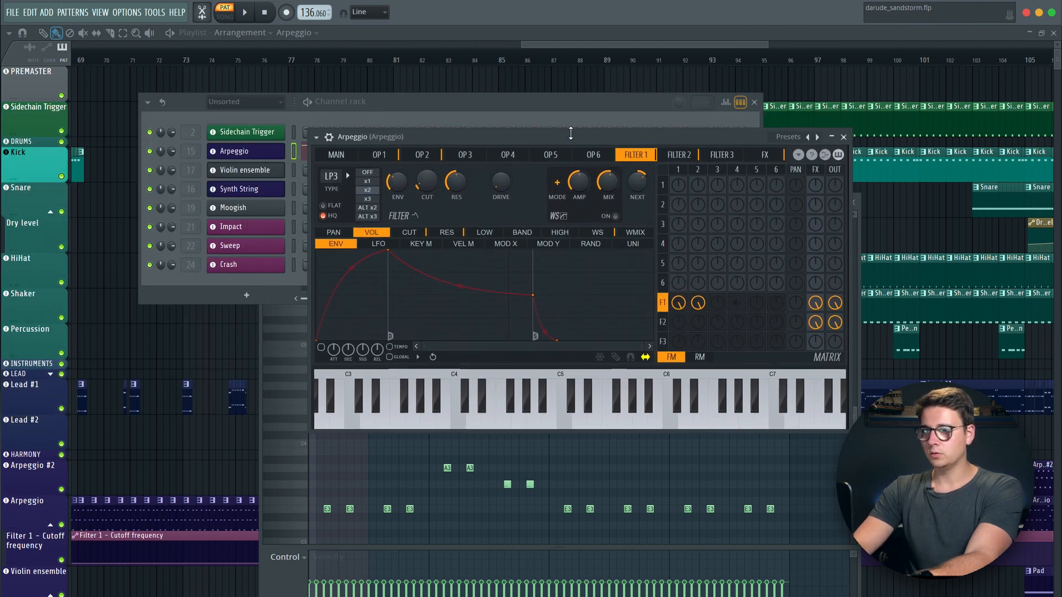
pyautogui.moveTo(583, 136); pyautogui.dragTo(567, 145)
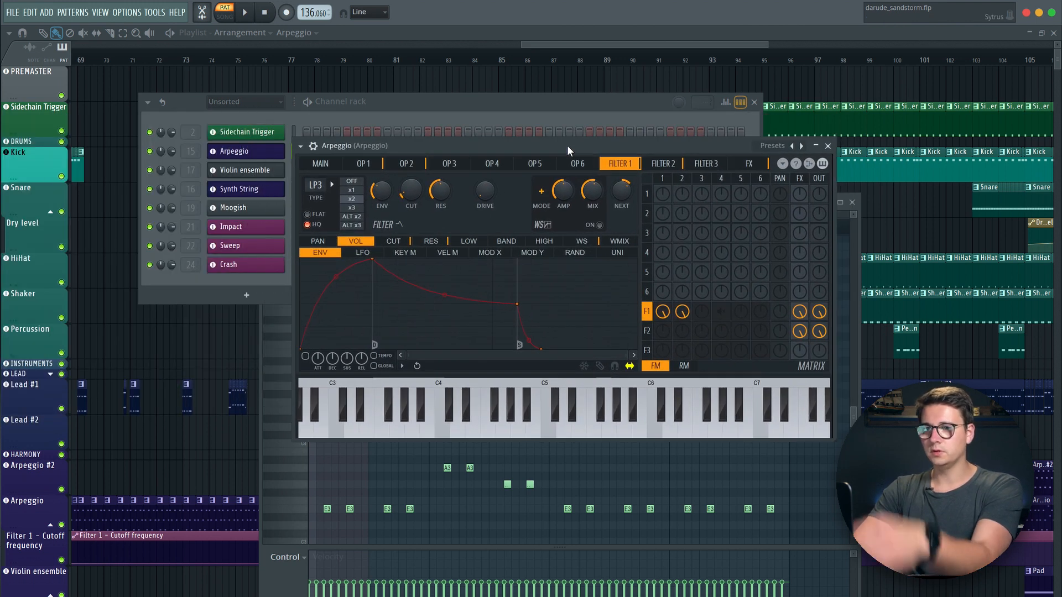
# Examine operators 1 and 2 and filters 1 and 2 of the Arpeggio synth, and close the open windows.
pyautogui.click(364, 165)
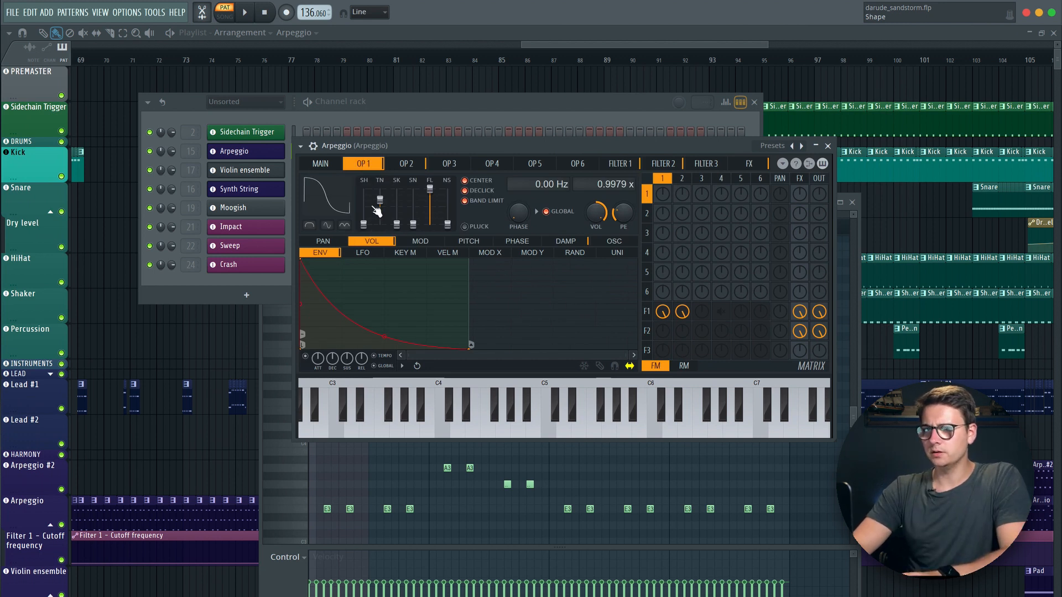
pyautogui.moveTo(324, 200); pyautogui.dragTo(321, 216)
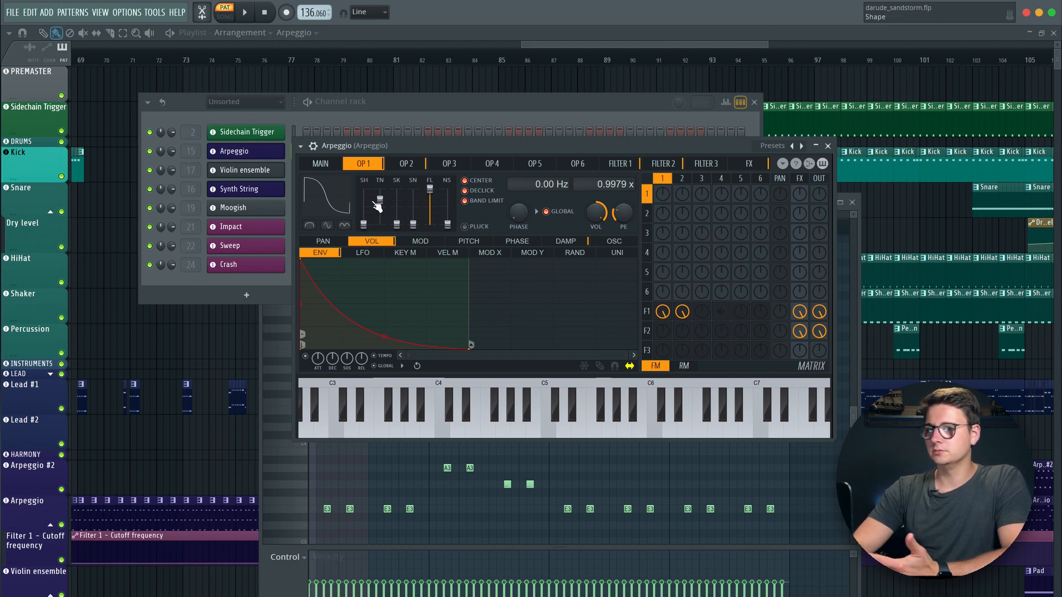
pyautogui.click(412, 167)
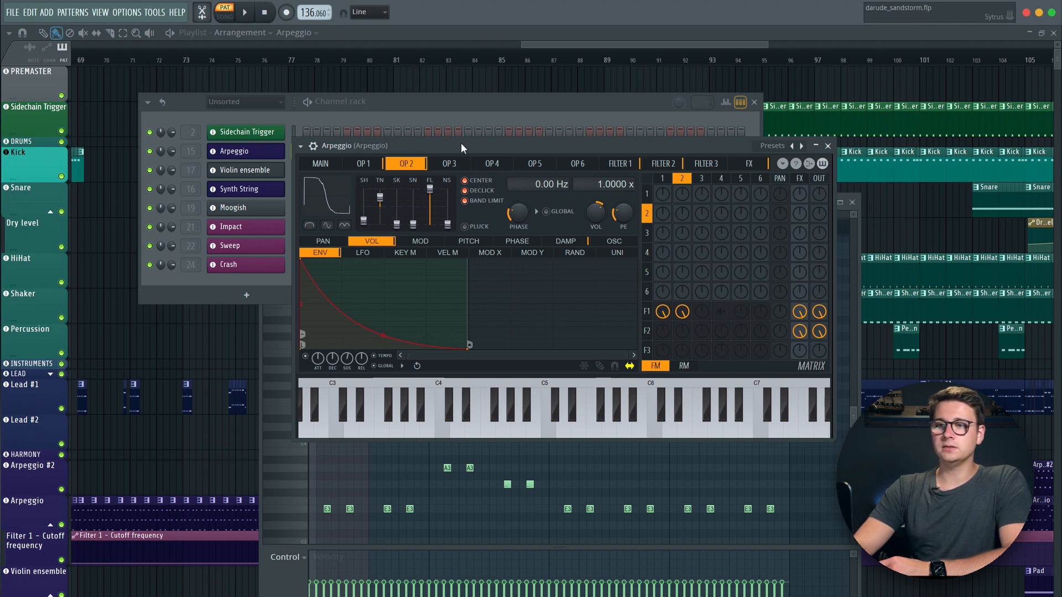
pyautogui.click(625, 165)
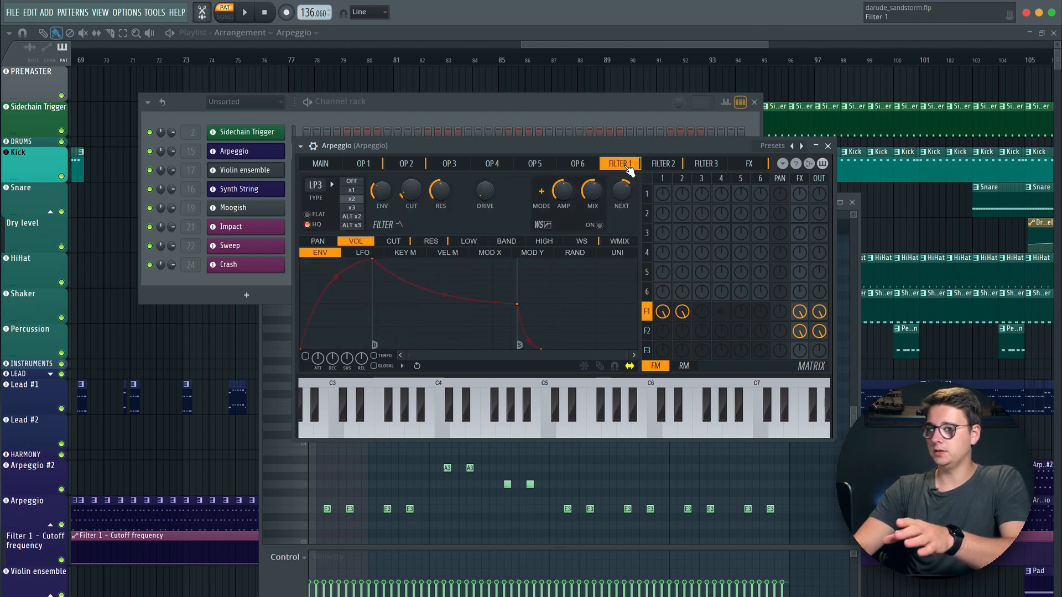
pyautogui.click(671, 165)
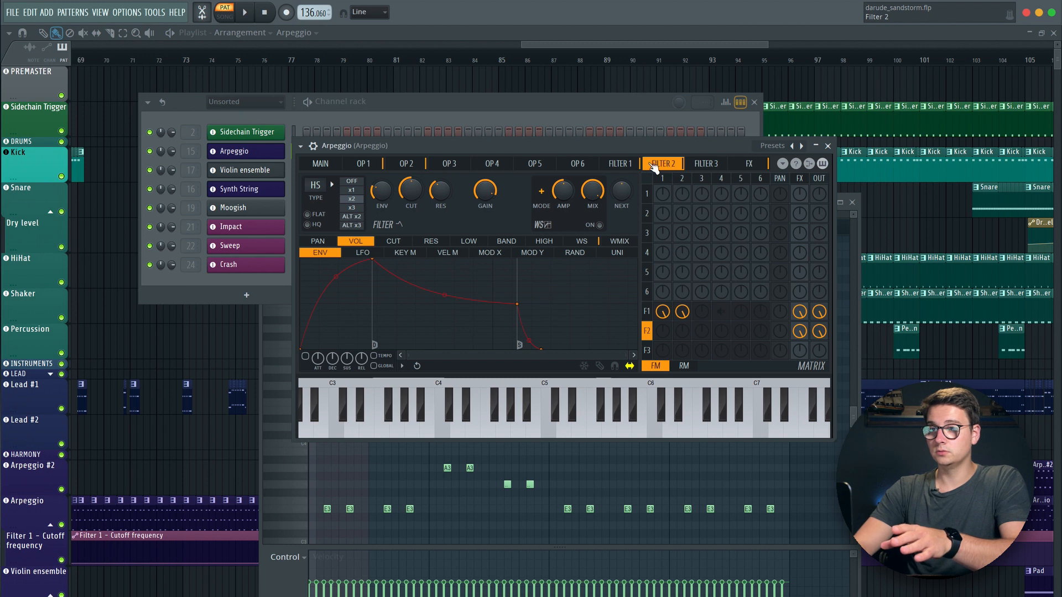
pyautogui.click(567, 114)
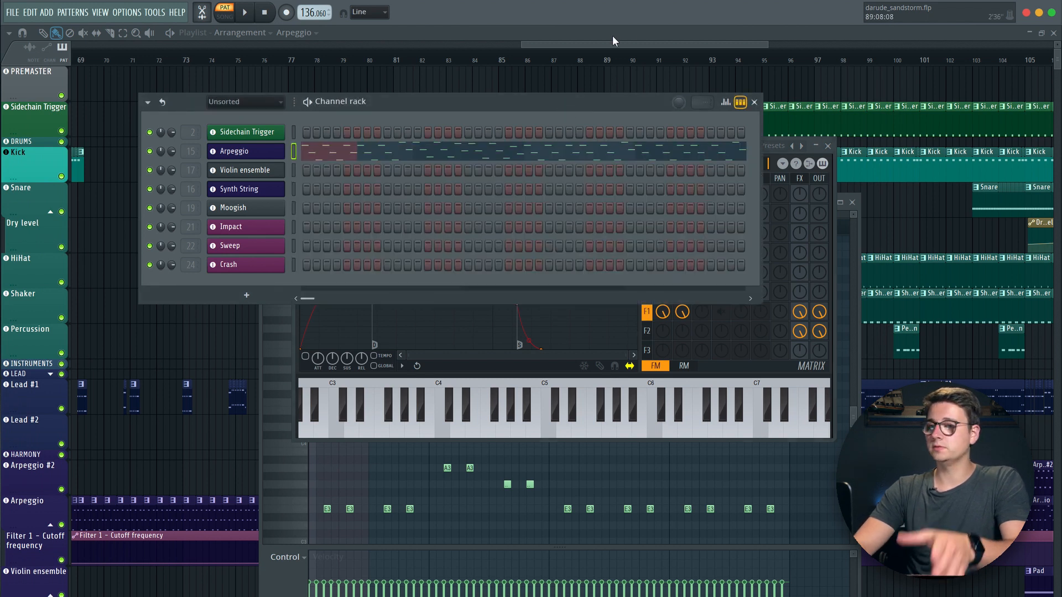
pyautogui.press('F12')
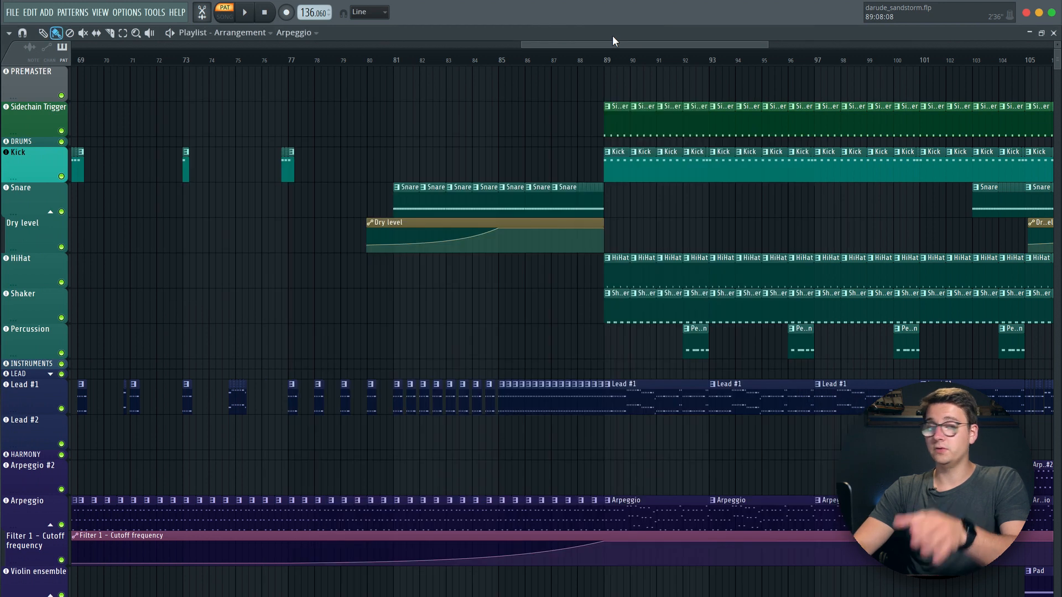
# Play the song from bar 86 in song mode with only the Arpeggio and its Filter 1 cutoff automation active.
pyautogui.click(498, 61)
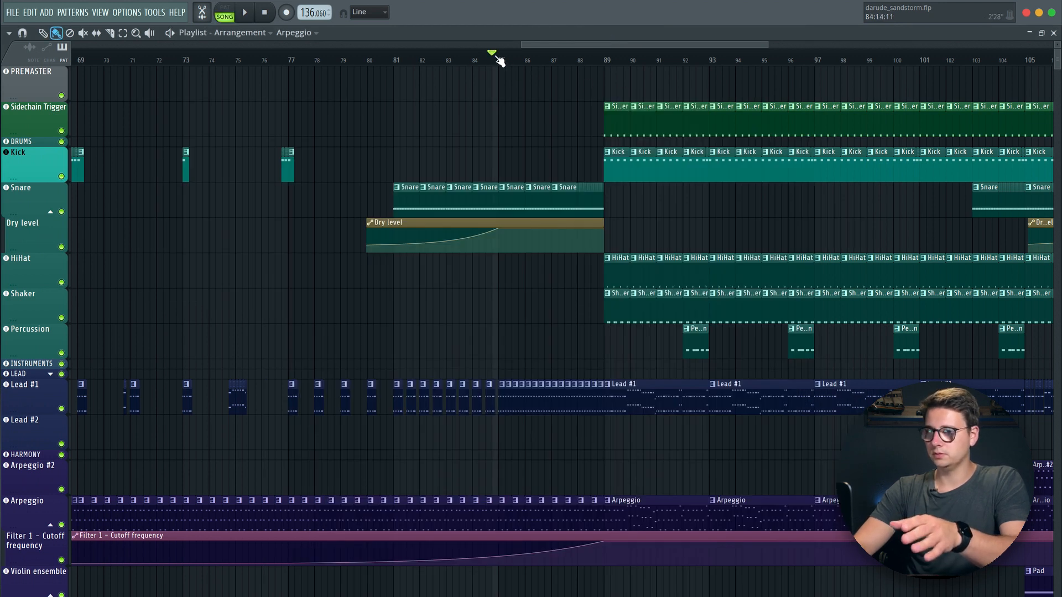
pyautogui.click(527, 61)
pyautogui.press('space')
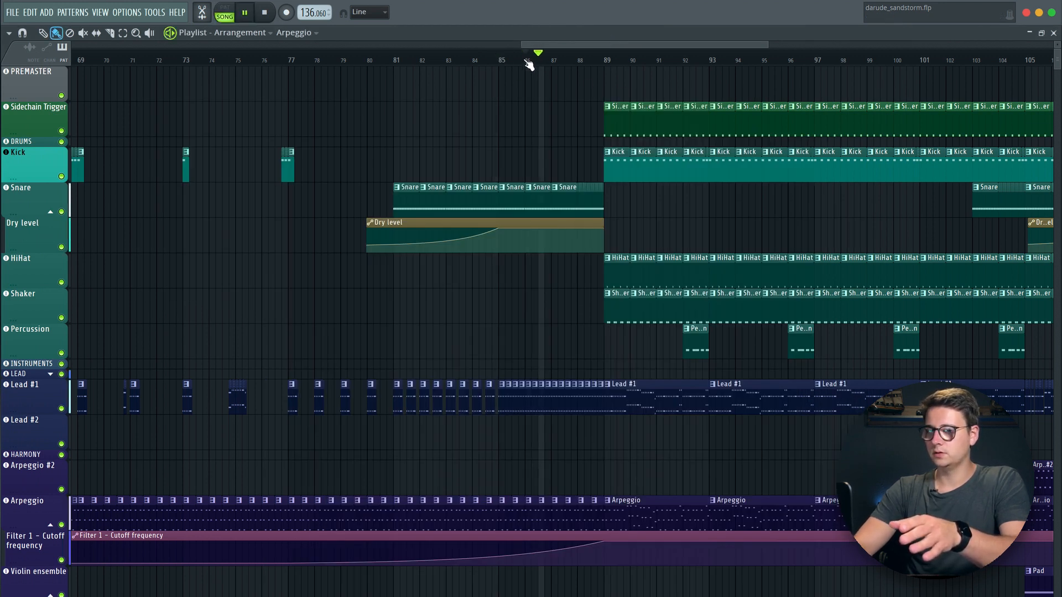
pyautogui.keyDown('ctrl'); pyautogui.click(62, 524); pyautogui.keyUp('ctrl')
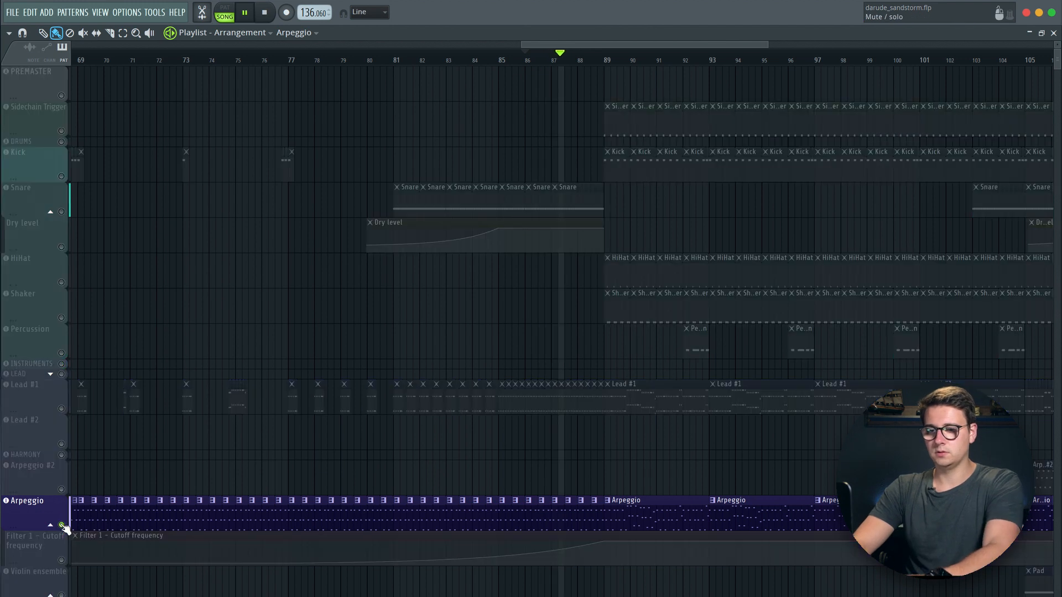
pyautogui.click(62, 560)
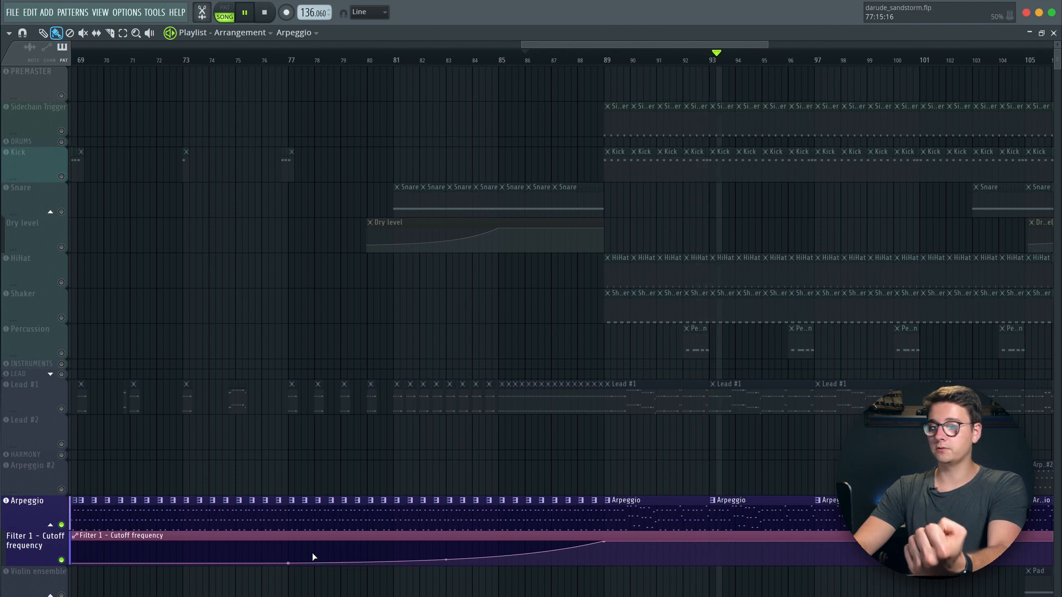
# Stop playback, restore all tracks, and review the arrangement from bar 89 onwards.
pyautogui.press('space')
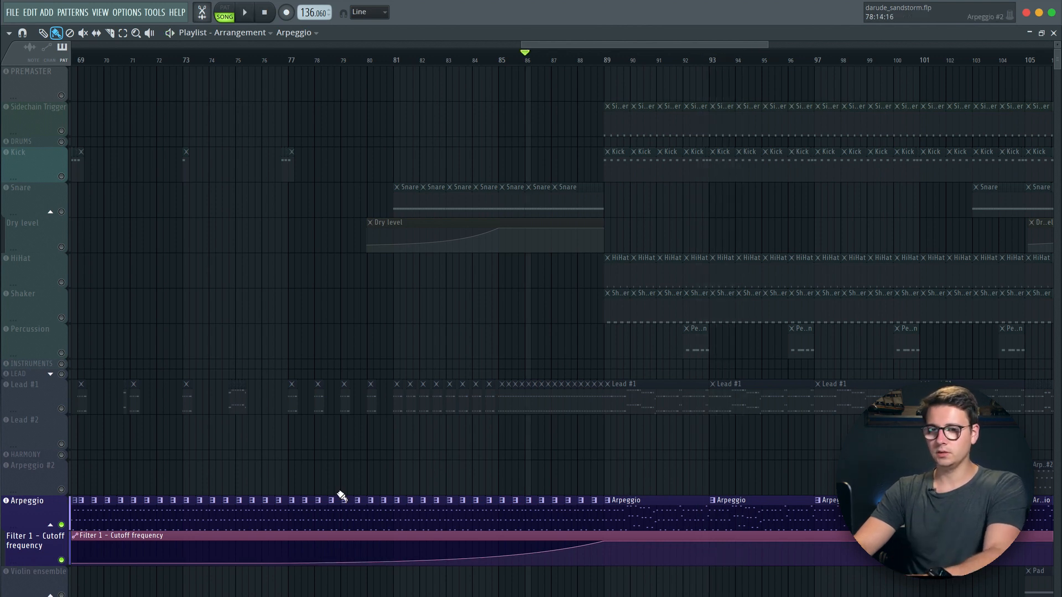
pyautogui.click(61, 560)
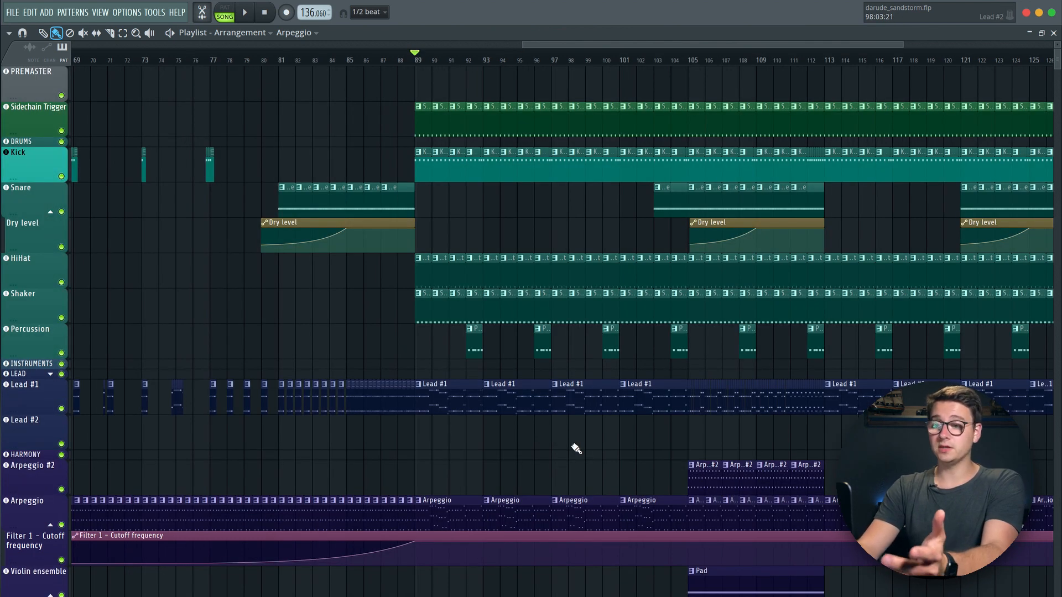
pyautogui.scroll(-3, 575, 447)
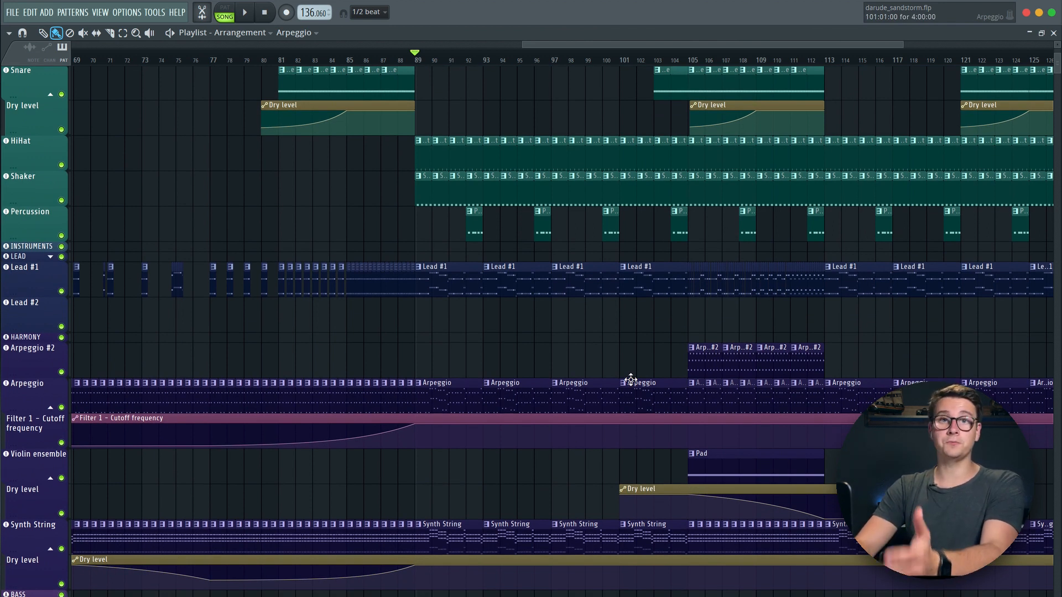
pyautogui.scroll(3, 631, 380)
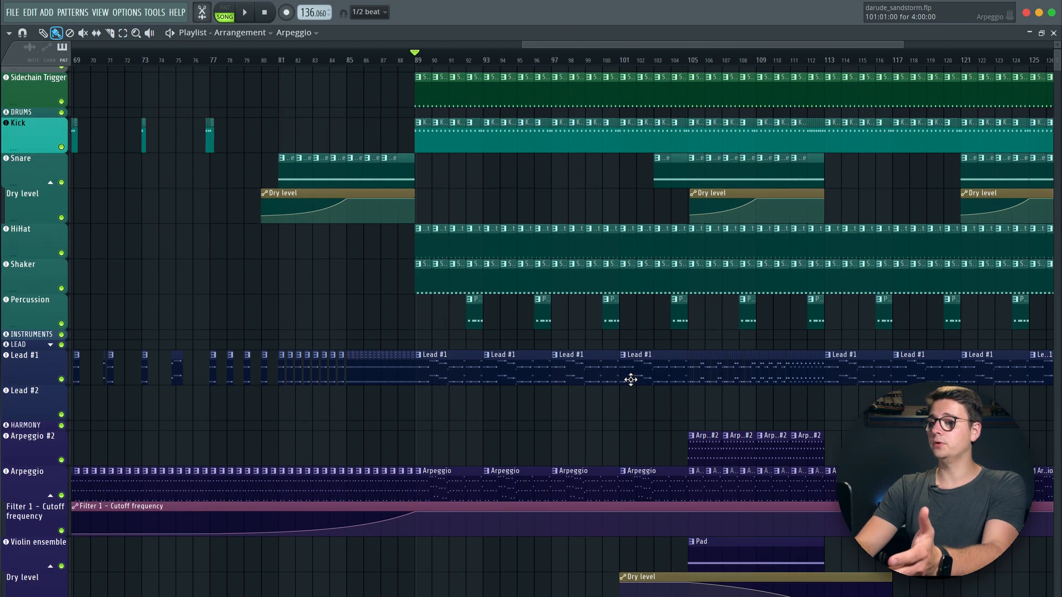
# Examine the second drop's variation at bars 105 to 113 in the playlist and compare it with the first drop at bars 21 to 53.
pyautogui.hscroll(2, 836, 434)
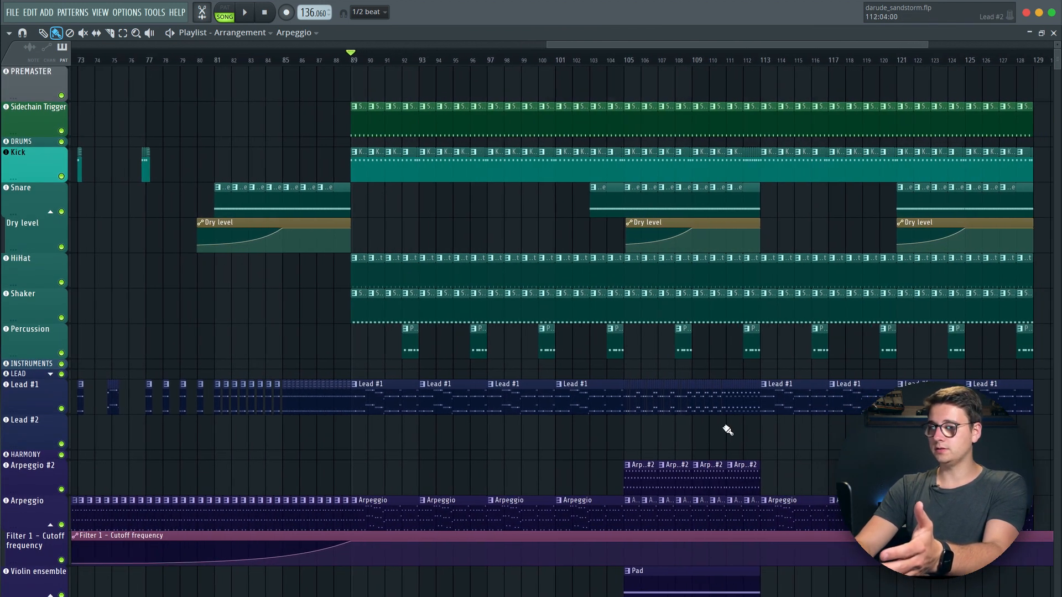
pyautogui.keyDown('ctrl'); pyautogui.scroll(2, 690, 430); pyautogui.keyUp('ctrl')
pyautogui.keyDown('ctrl'); pyautogui.scroll(2, 668, 437); pyautogui.keyUp('ctrl')
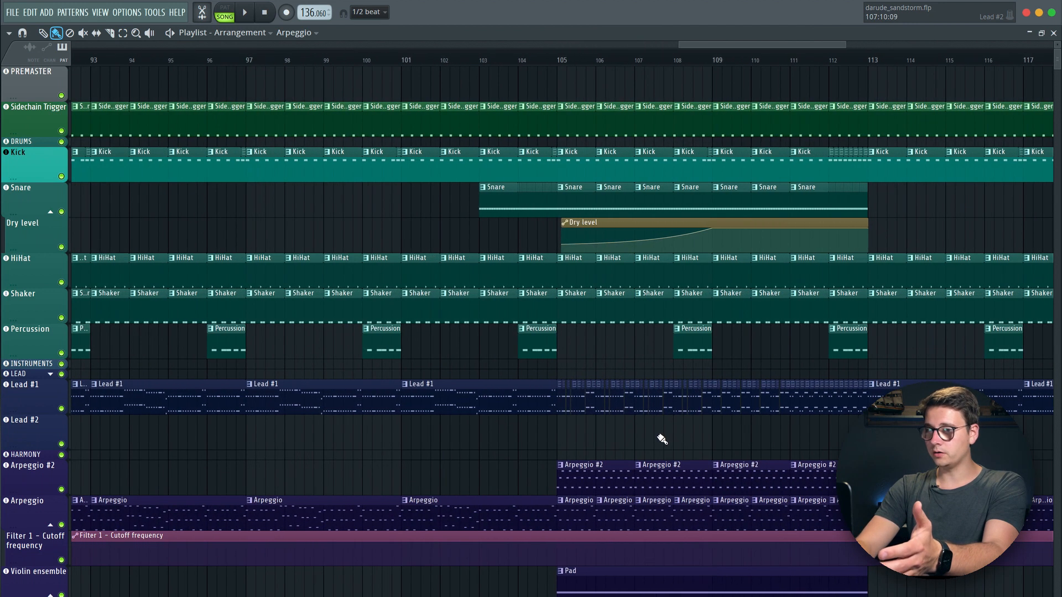
pyautogui.keyDown('ctrl'); pyautogui.scroll(2, 662, 440); pyautogui.keyUp('ctrl')
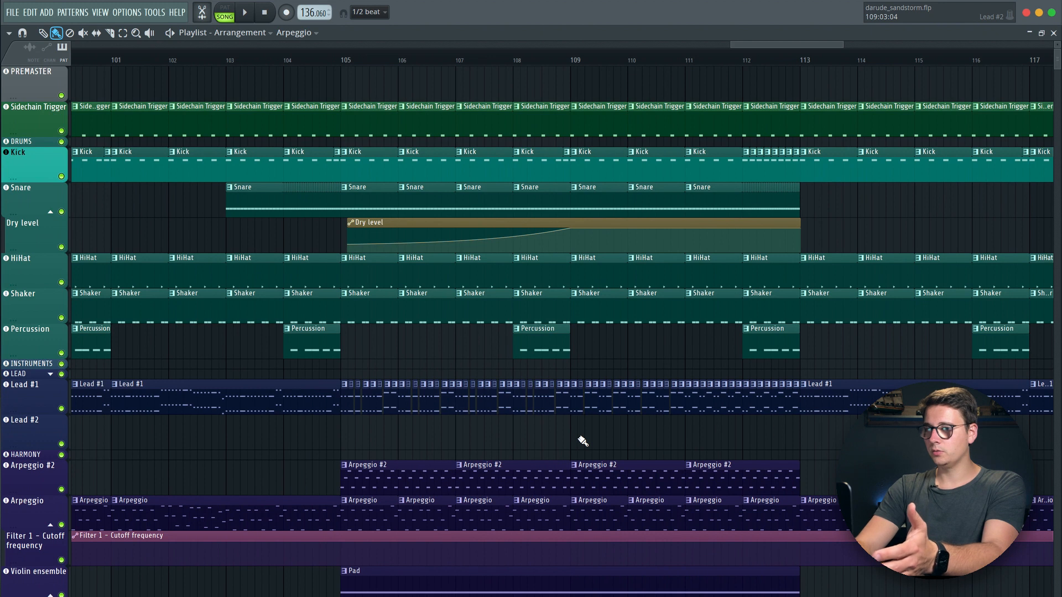
pyautogui.keyDown('ctrl'); pyautogui.scroll(-4, 582, 441); pyautogui.keyUp('ctrl')
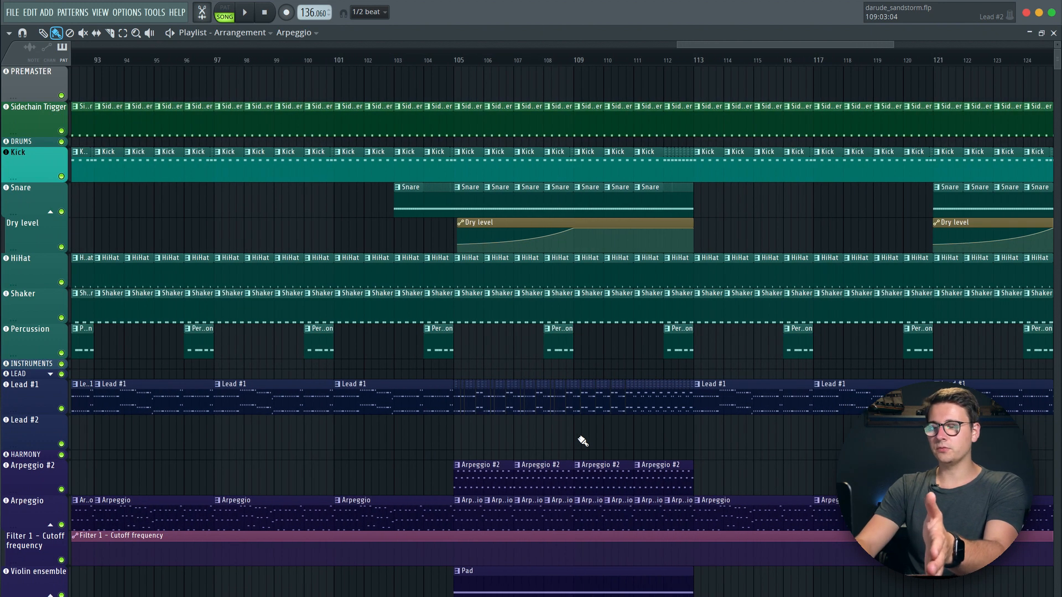
pyautogui.hscroll(-10, 583, 441)
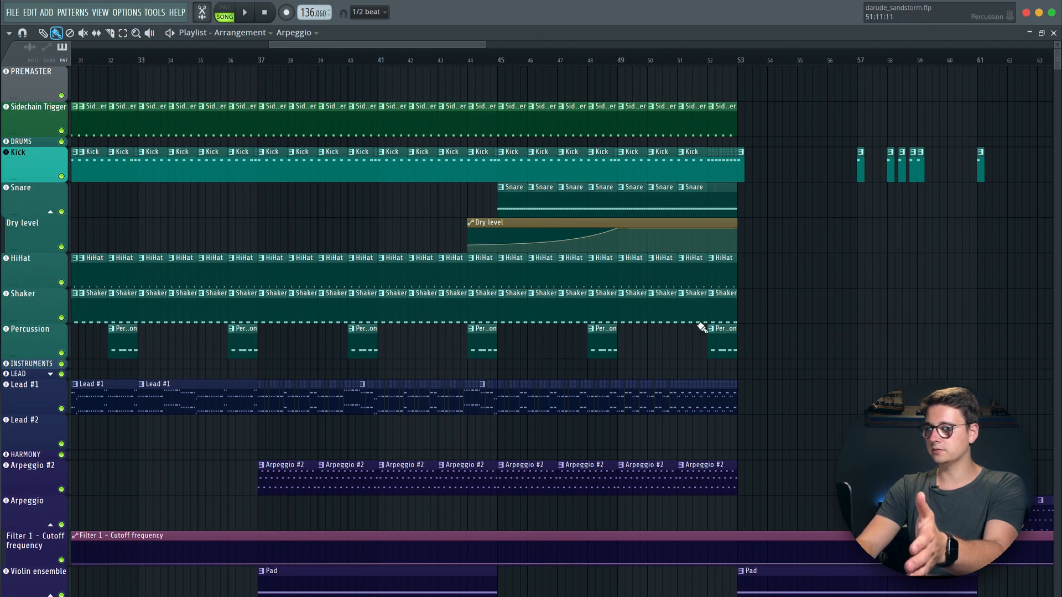
pyautogui.scroll(-3, 703, 327)
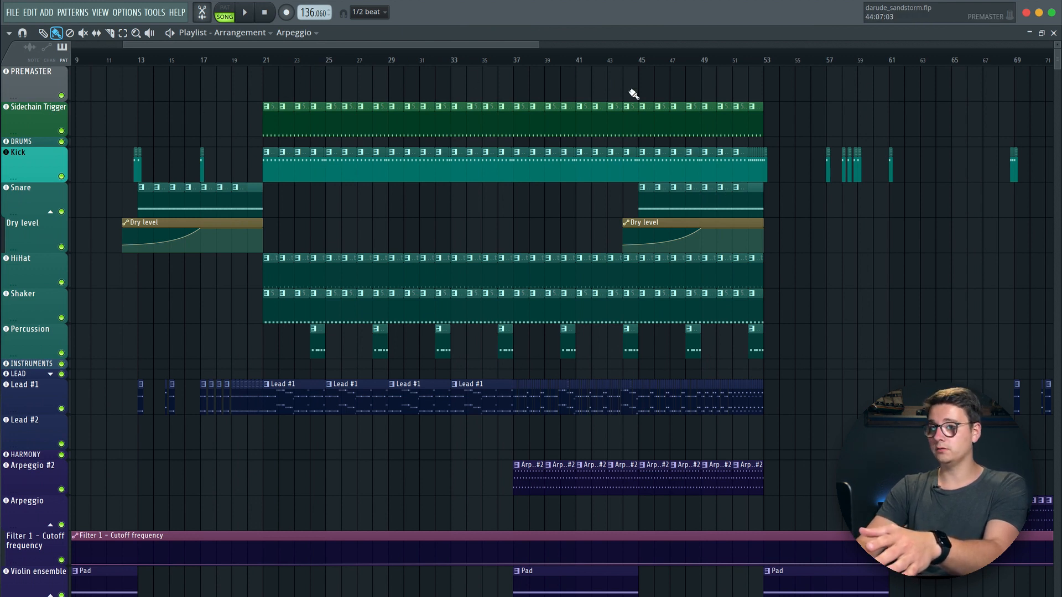
pyautogui.hscroll(5, 952, 299)
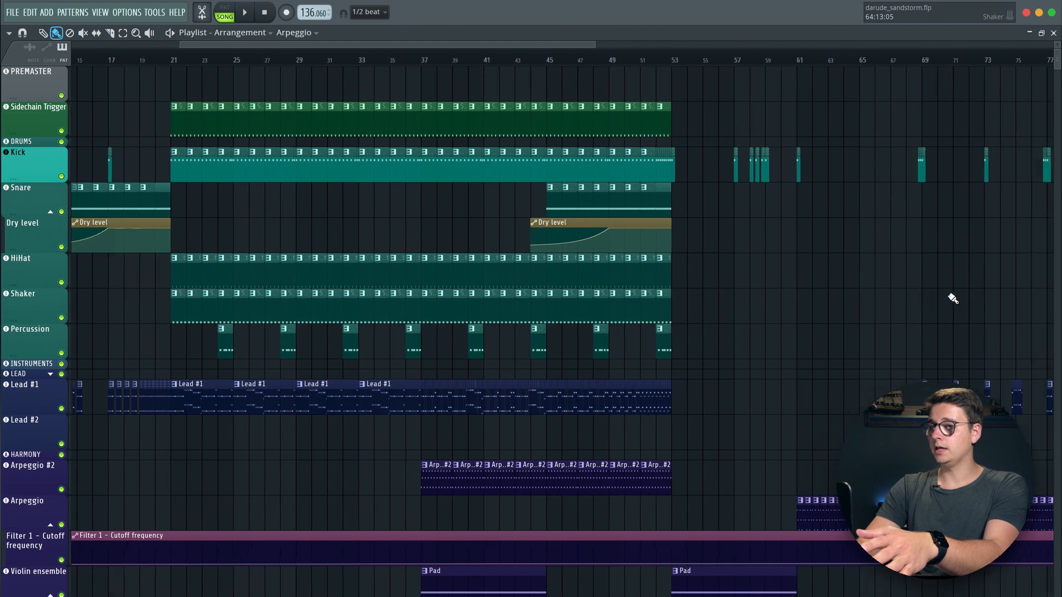
pyautogui.hscroll(15, 952, 299)
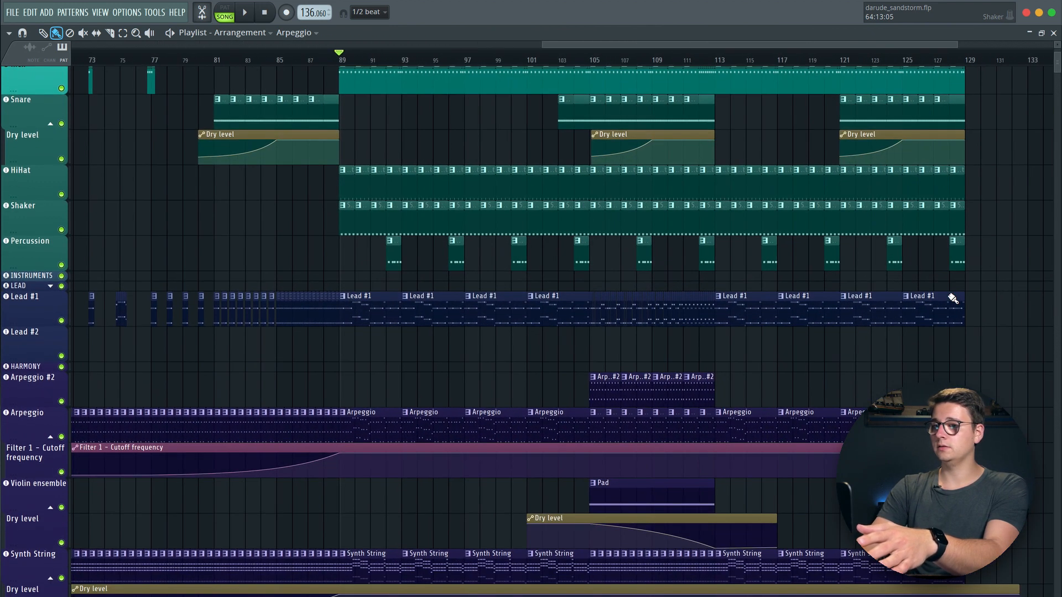
# Review the arrangement from bar 89 to bar 129, covering the drums, lead, harmony, bass and effects tracks.
pyautogui.hscroll(-1, 952, 299)
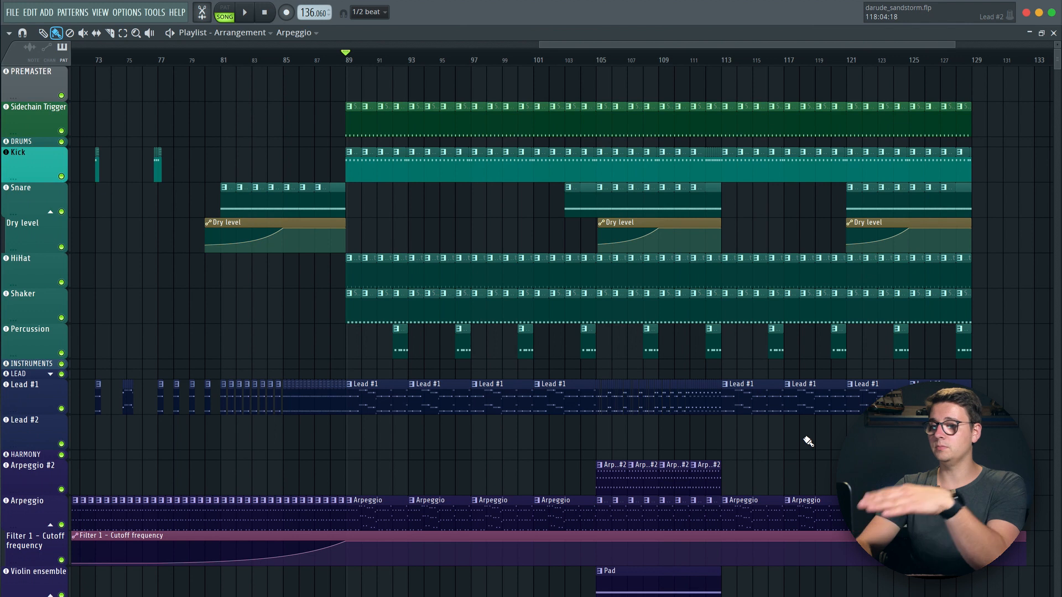
pyautogui.hscroll(3, 808, 440)
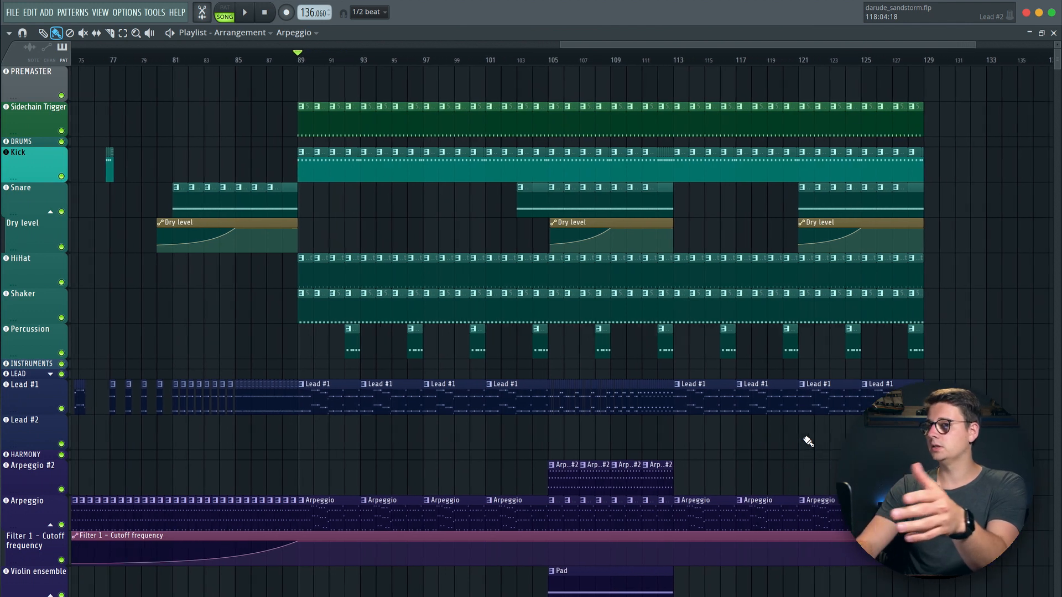
pyautogui.hscroll(1, 808, 440)
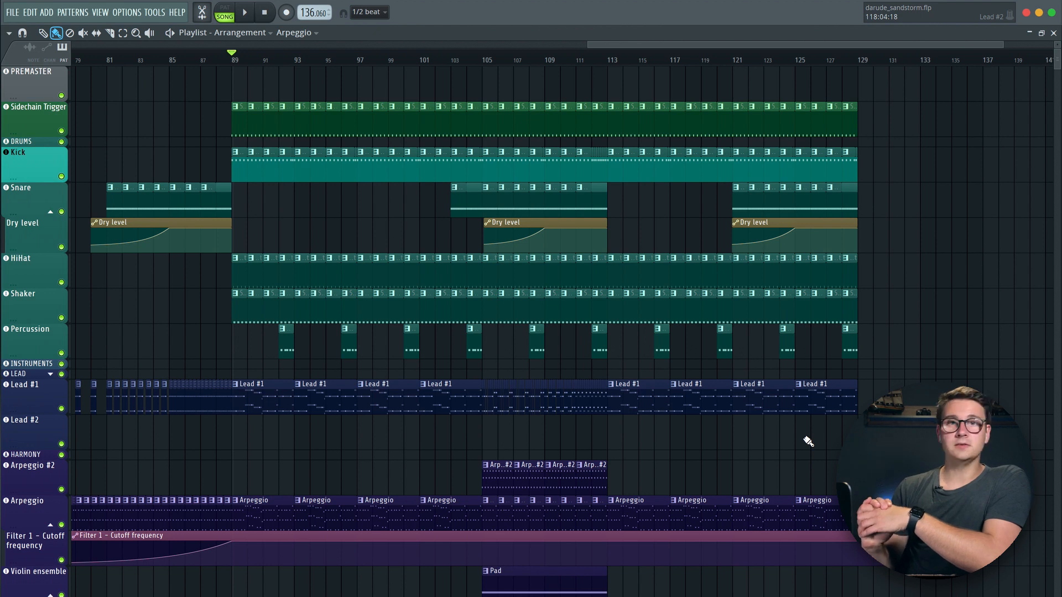
pyautogui.scroll(-1, 808, 441)
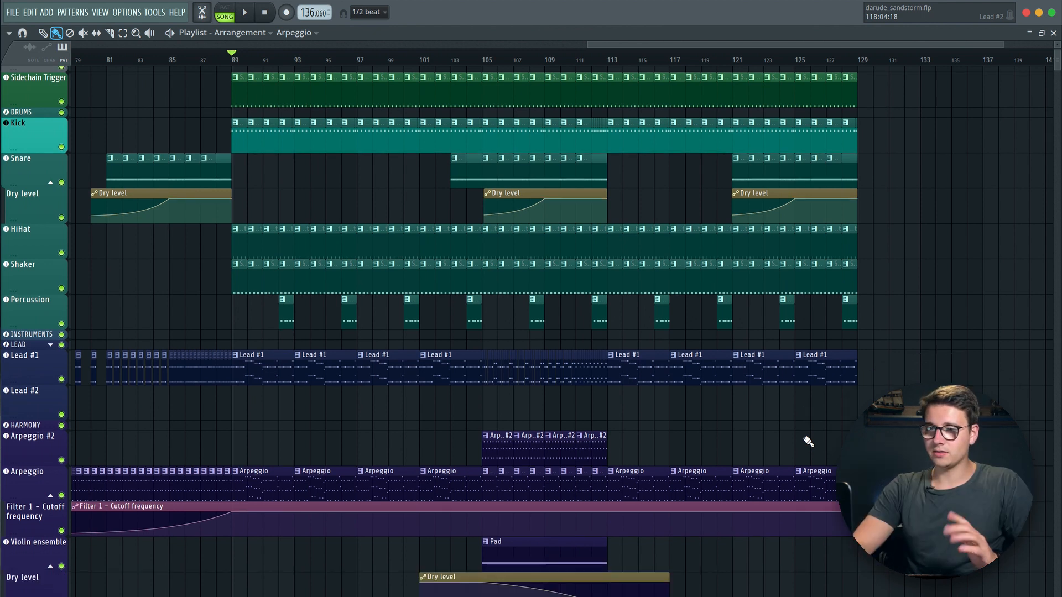
pyautogui.scroll(-4, 808, 440)
pyautogui.scroll(-3, 808, 441)
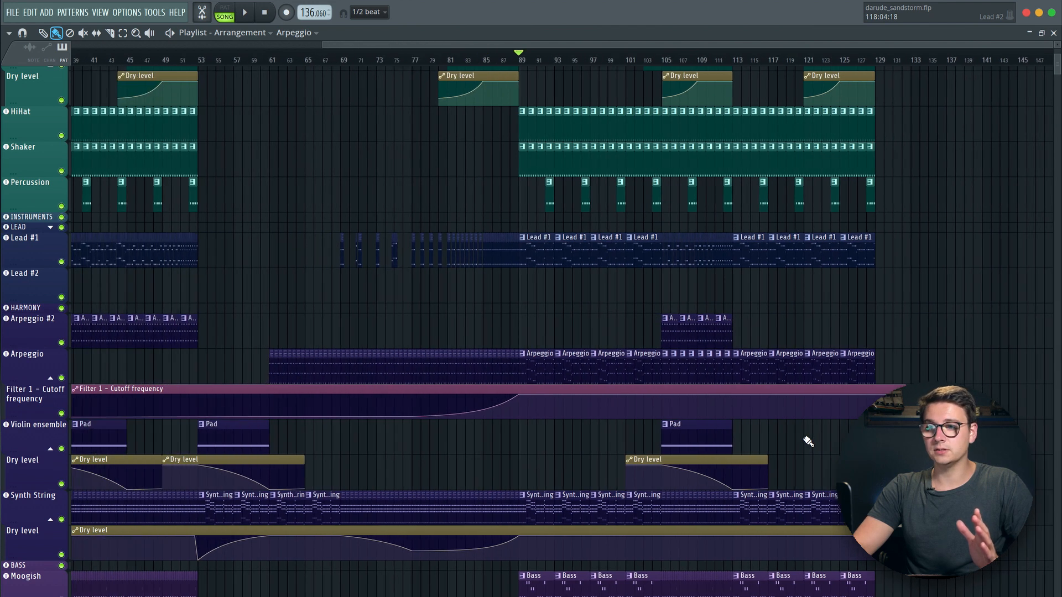
pyautogui.scroll(-2, 807, 441)
pyautogui.scroll(3, 807, 441)
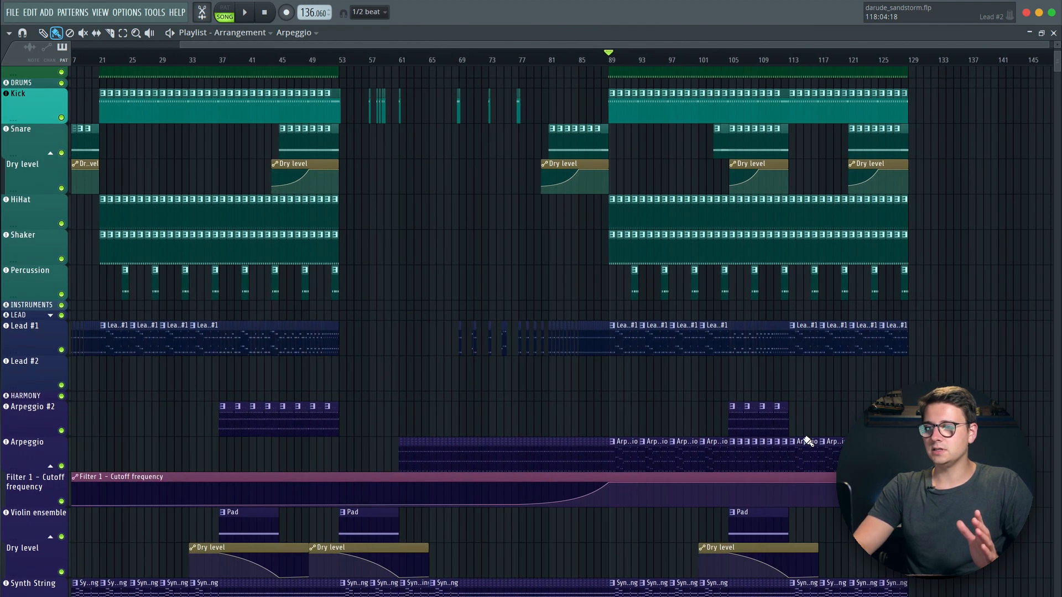
pyautogui.hscroll(-1, 808, 440)
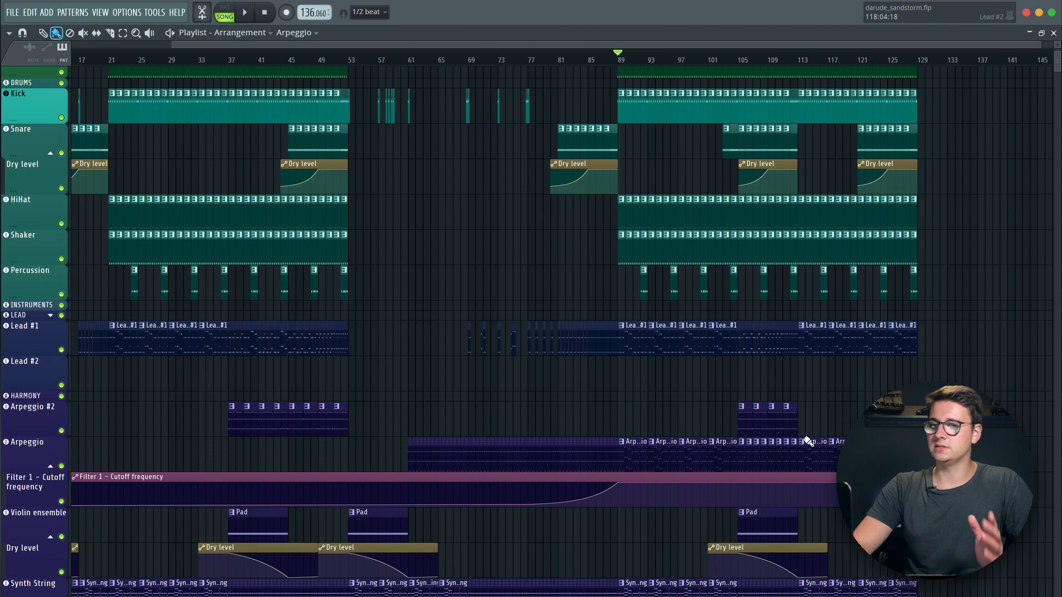
pyautogui.scroll(-3, 807, 441)
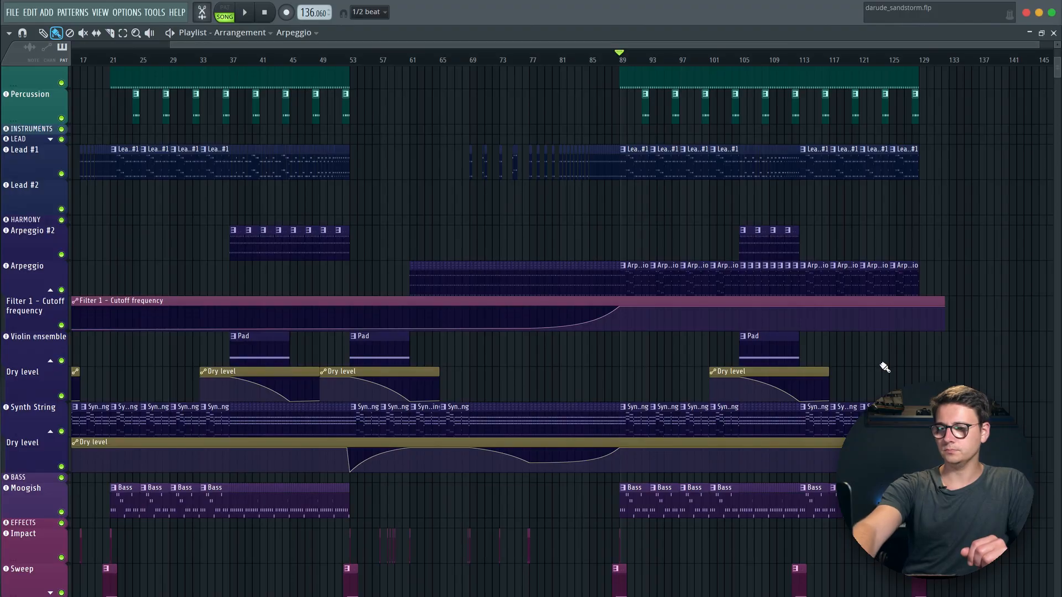
# Show the channel rack and mixer, and inspect the Snare, HiHat, Shaker and Percussion mixer tracks.
pyautogui.press('F6')
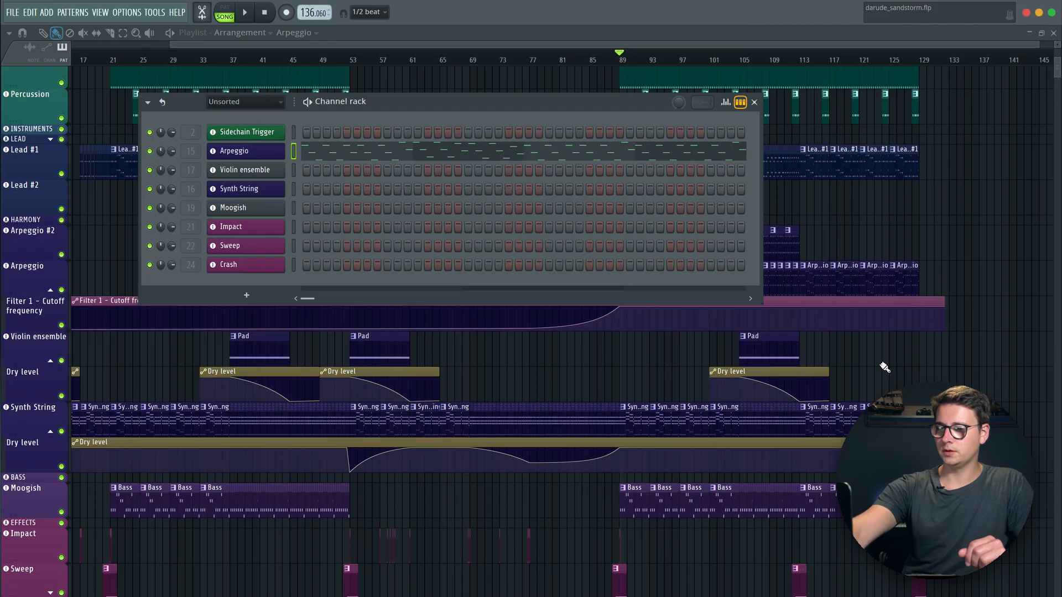
pyautogui.press('F9')
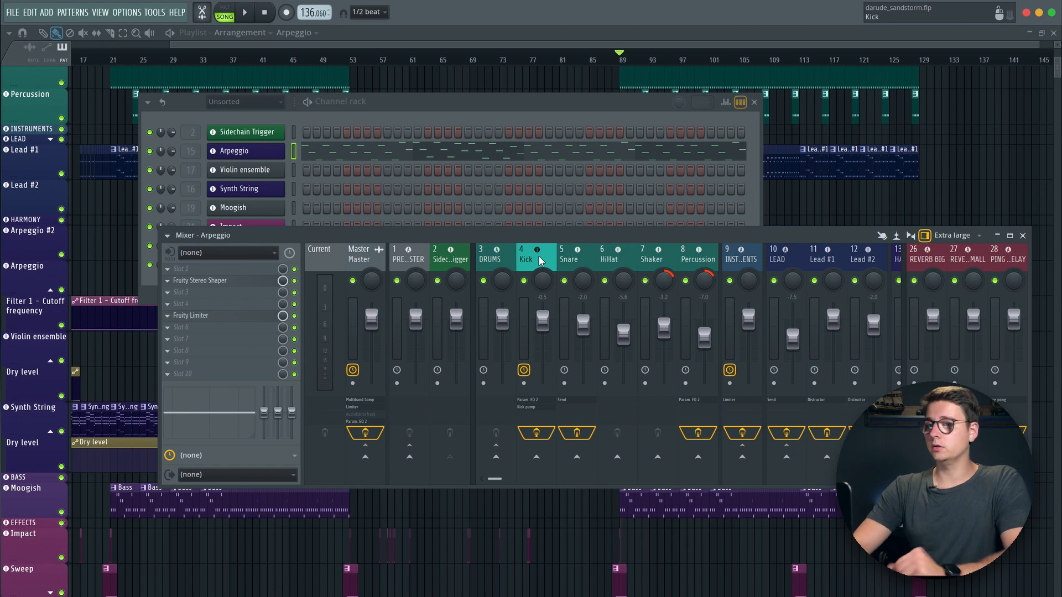
pyautogui.click(569, 261)
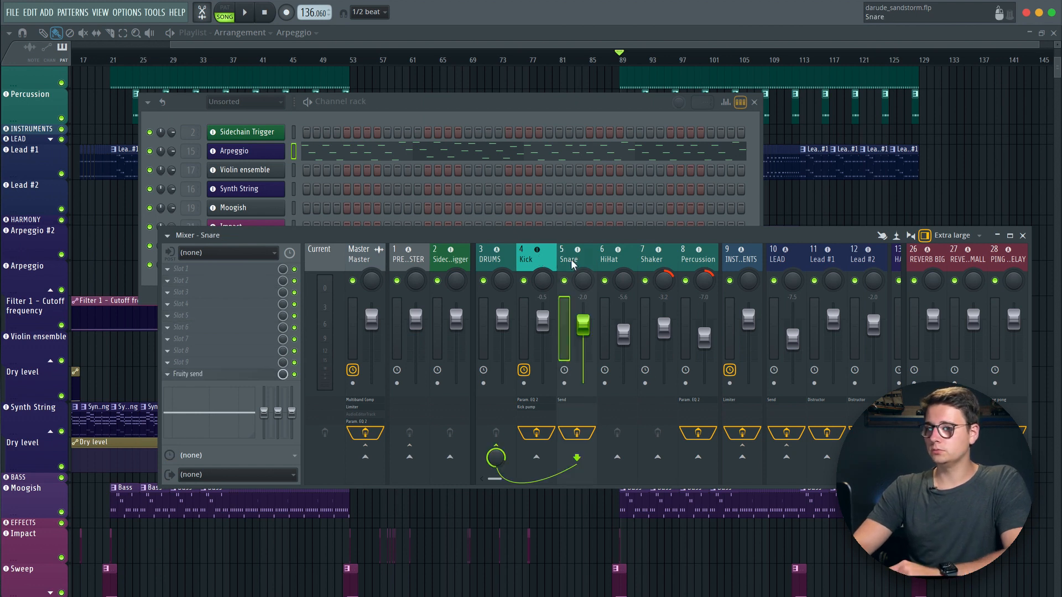
pyautogui.click(623, 257)
pyautogui.click(650, 258)
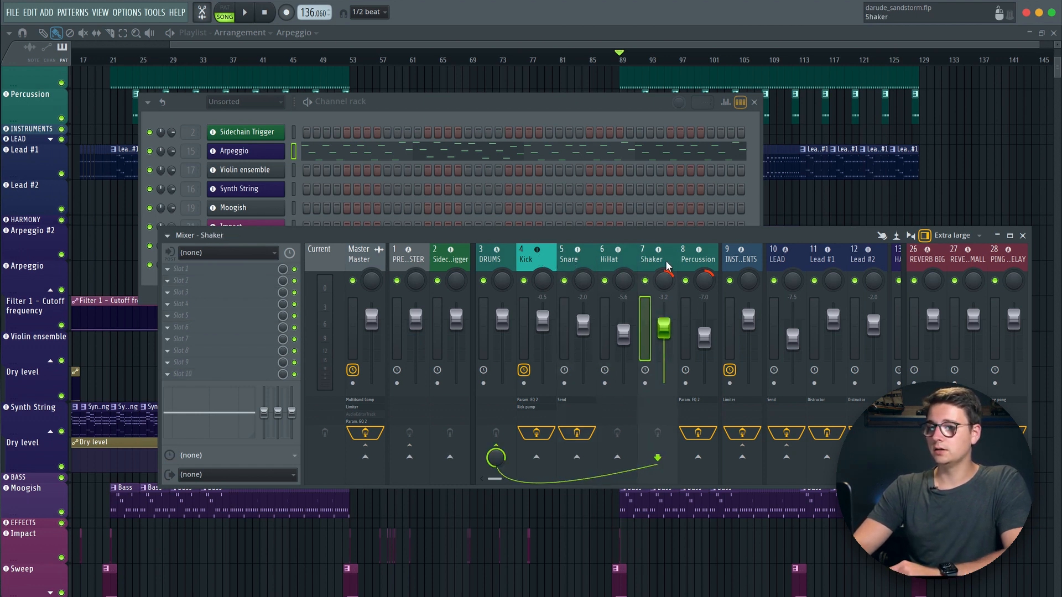
pyautogui.click(700, 265)
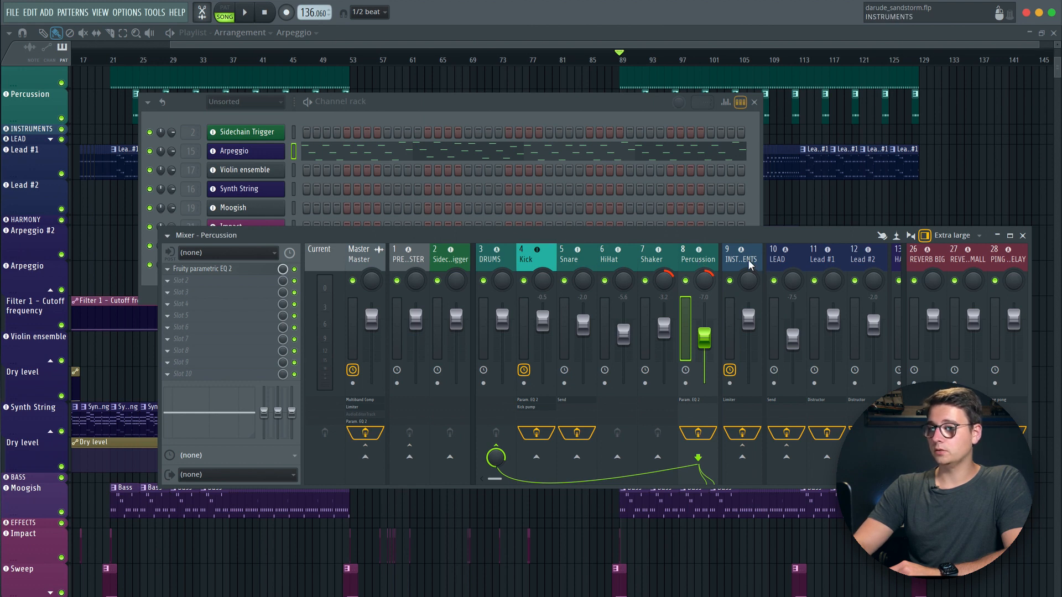
# Inspect the LEAD, Lead #1, Lead #2 and Arpeggio #2 mixer tracks and their effects.
pyautogui.scroll(-3, 749, 264)
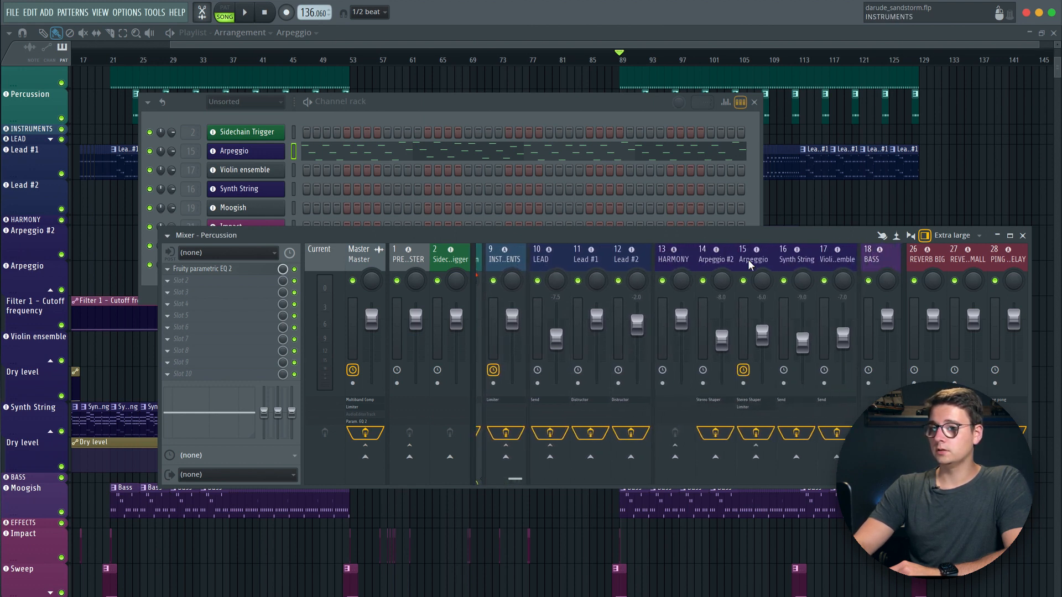
pyautogui.click(547, 260)
pyautogui.click(595, 264)
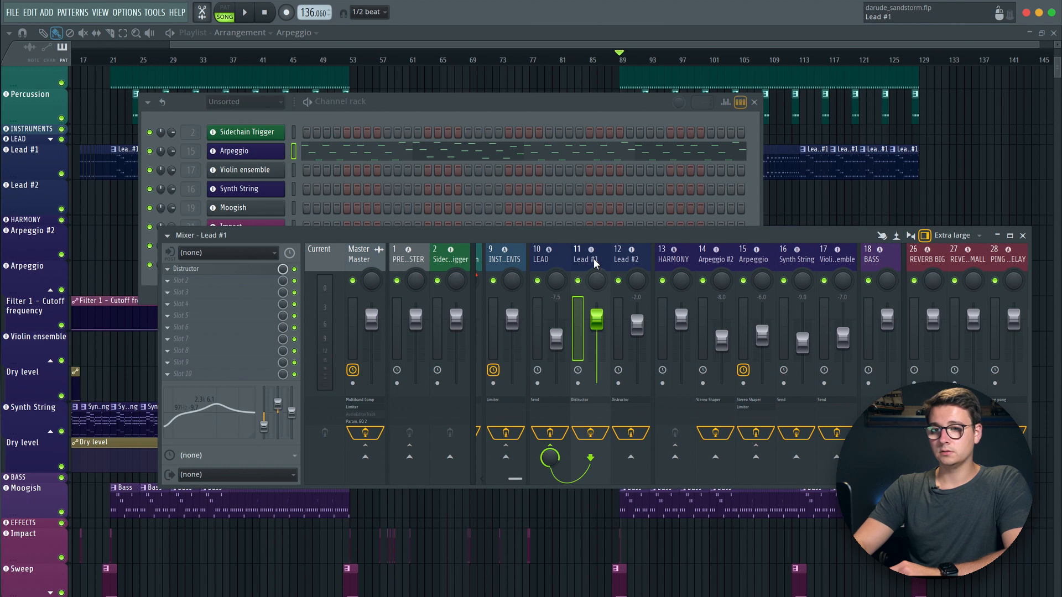
pyautogui.click(627, 260)
pyautogui.scroll(-2, 688, 260)
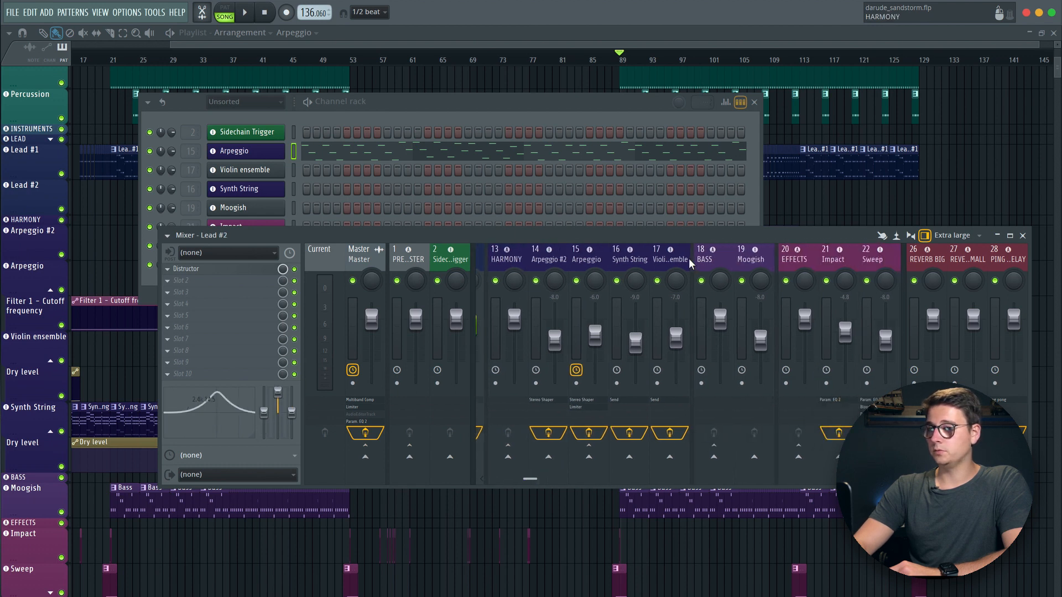
pyautogui.click(549, 261)
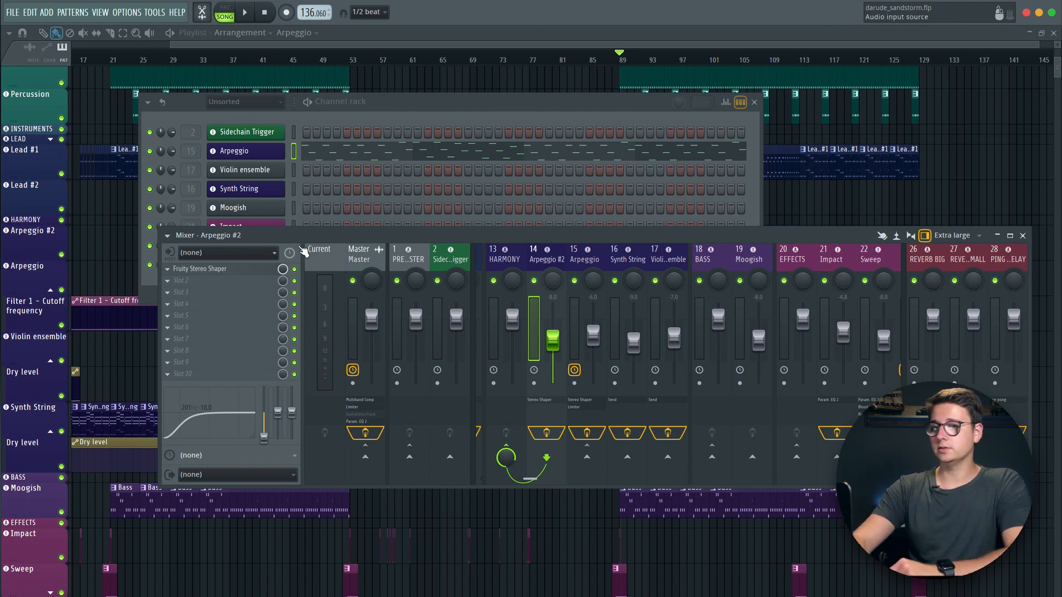
# Check the dry level in the Synth String track's Fruity send, and return to the playlist to view its Dry level automation.
pyautogui.click(630, 337)
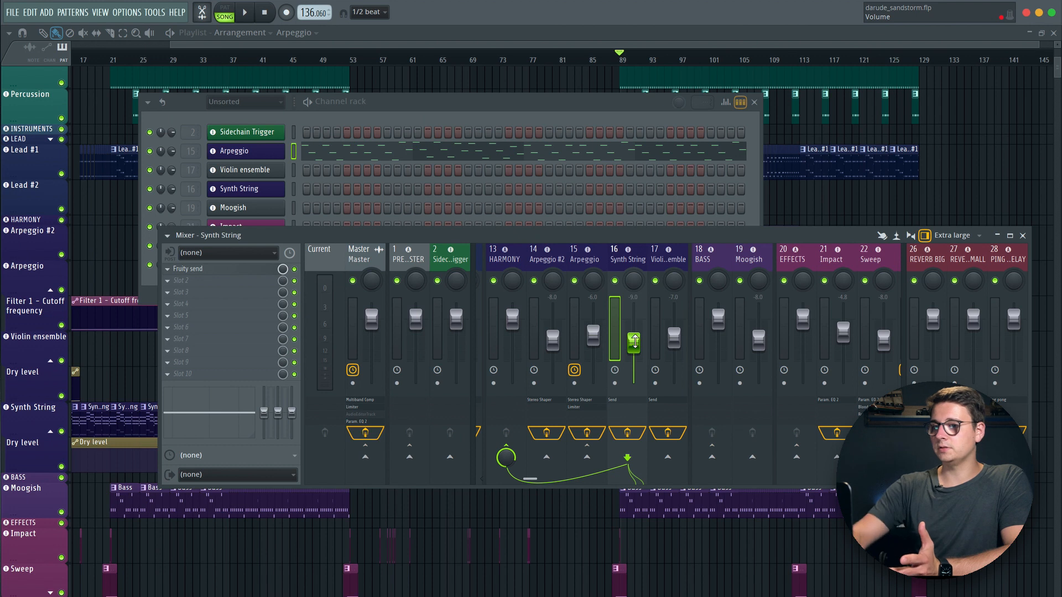
pyautogui.click(212, 271)
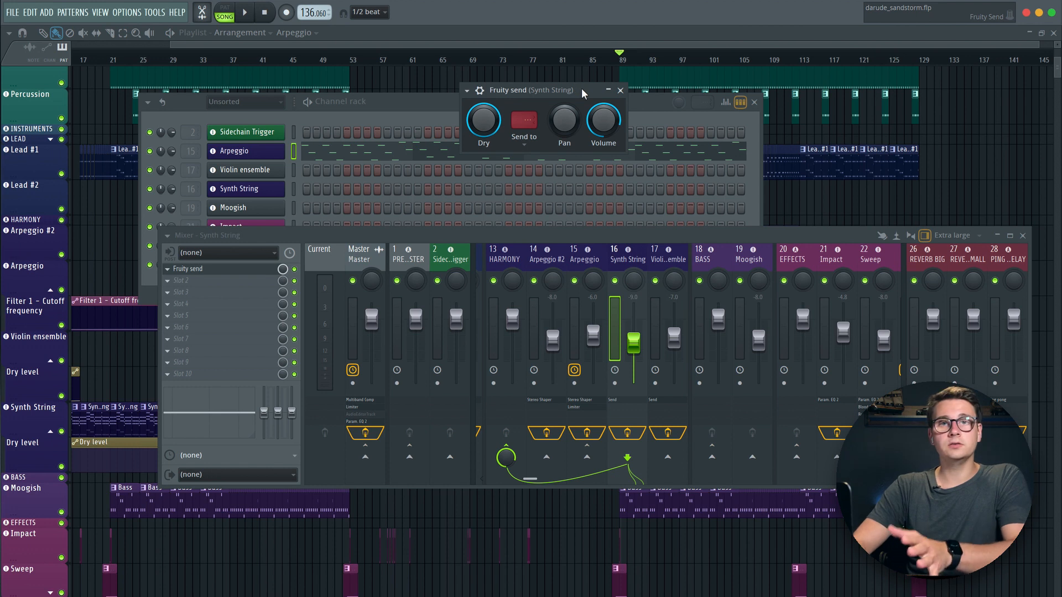
pyautogui.moveTo(581, 88); pyautogui.dragTo(590, 105)
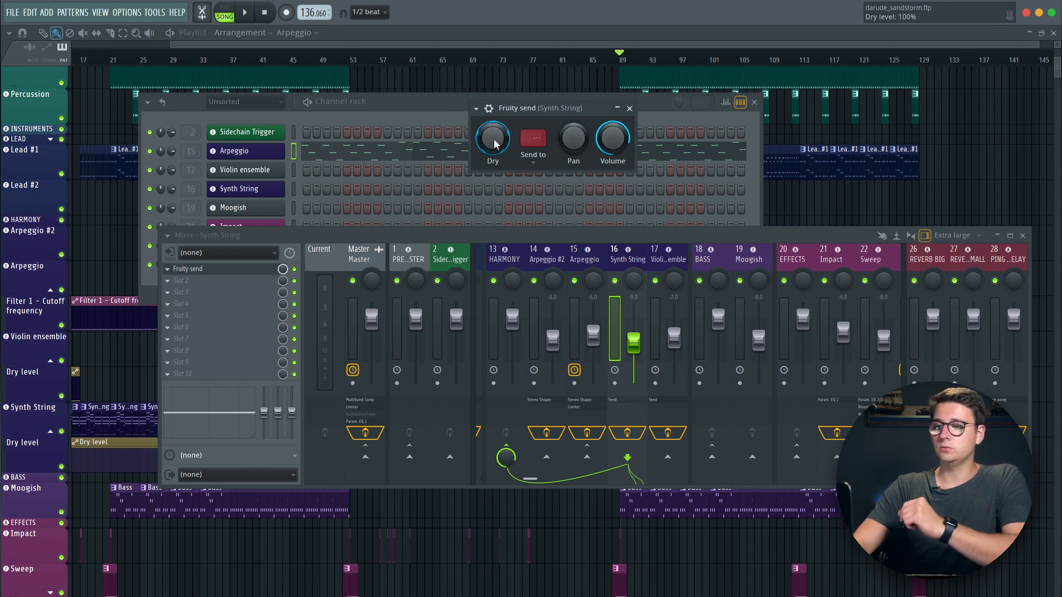
pyautogui.click(634, 40)
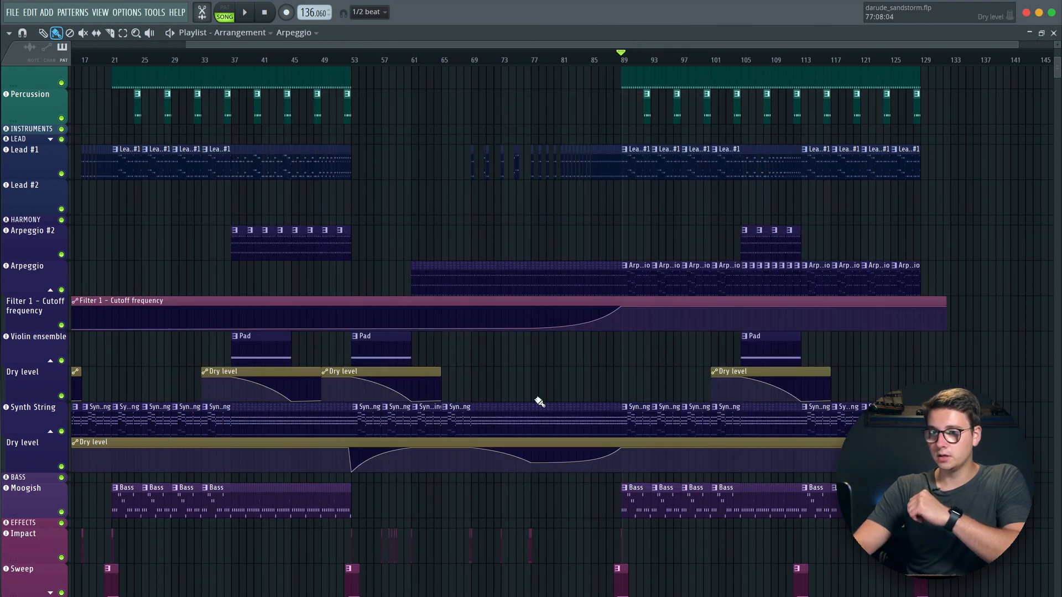
pyautogui.scroll(5, 539, 402)
pyautogui.click(241, 334)
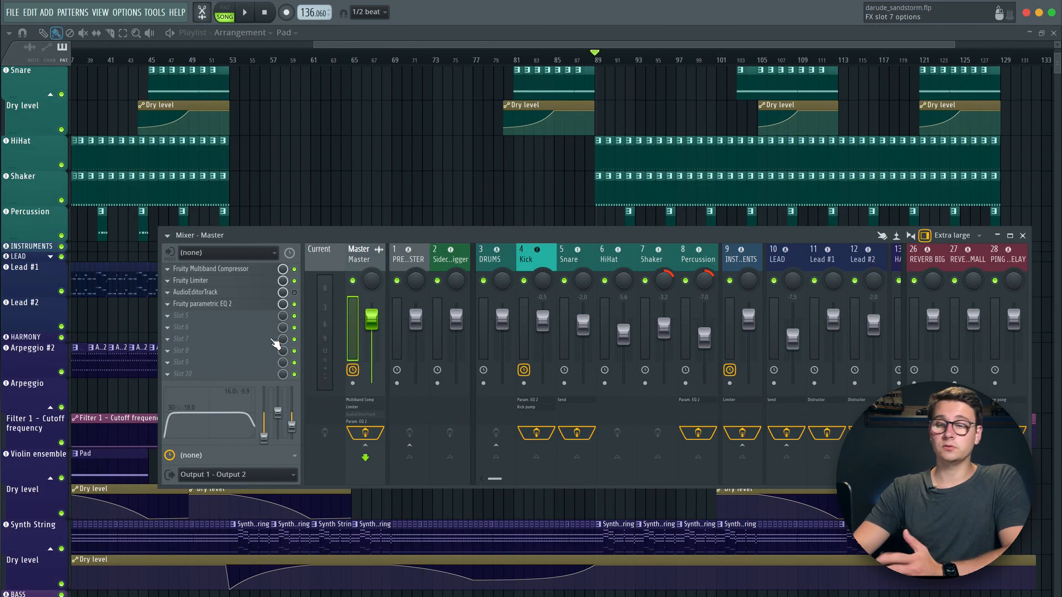
# Examine the Master track's Fruity Multiband Compressor and Fruity Limiter settings, and close both plugin windows.
pyautogui.click(224, 270)
pyautogui.moveTo(343, 98); pyautogui.dragTo(613, 112)
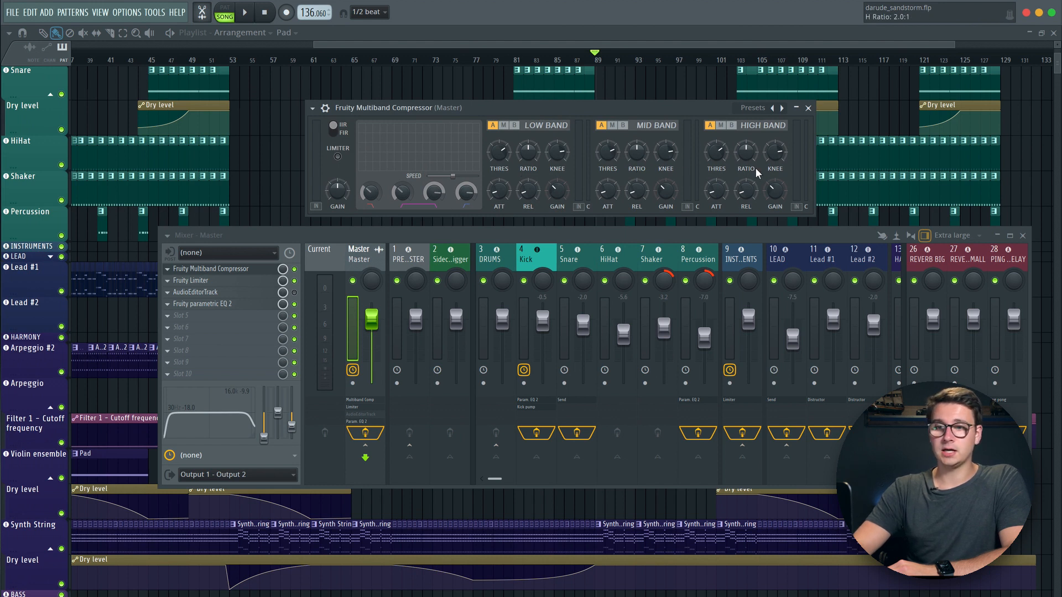
pyautogui.click(230, 280)
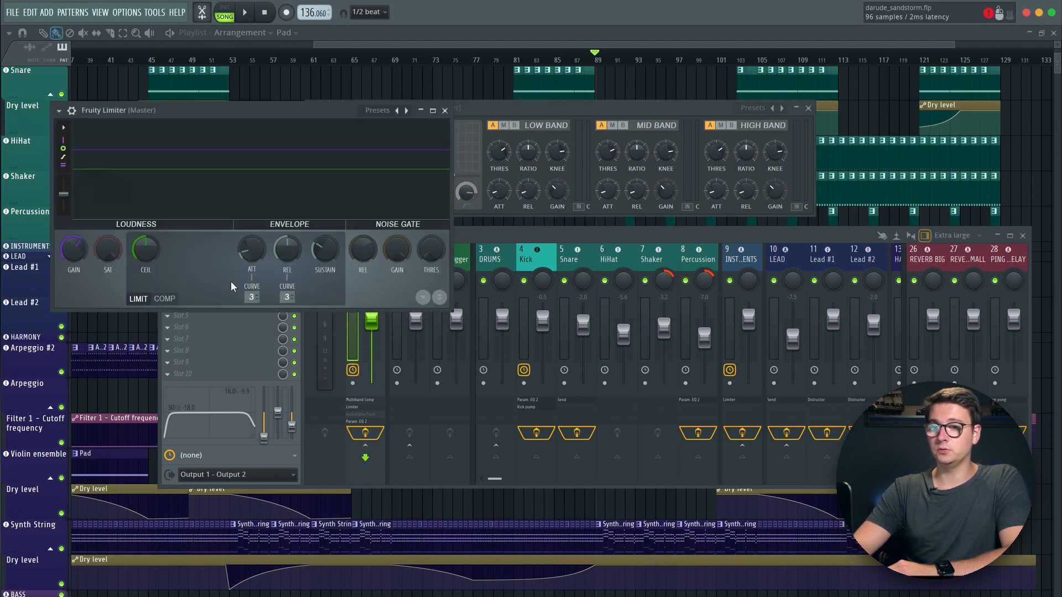
pyautogui.moveTo(288, 108); pyautogui.dragTo(507, 191)
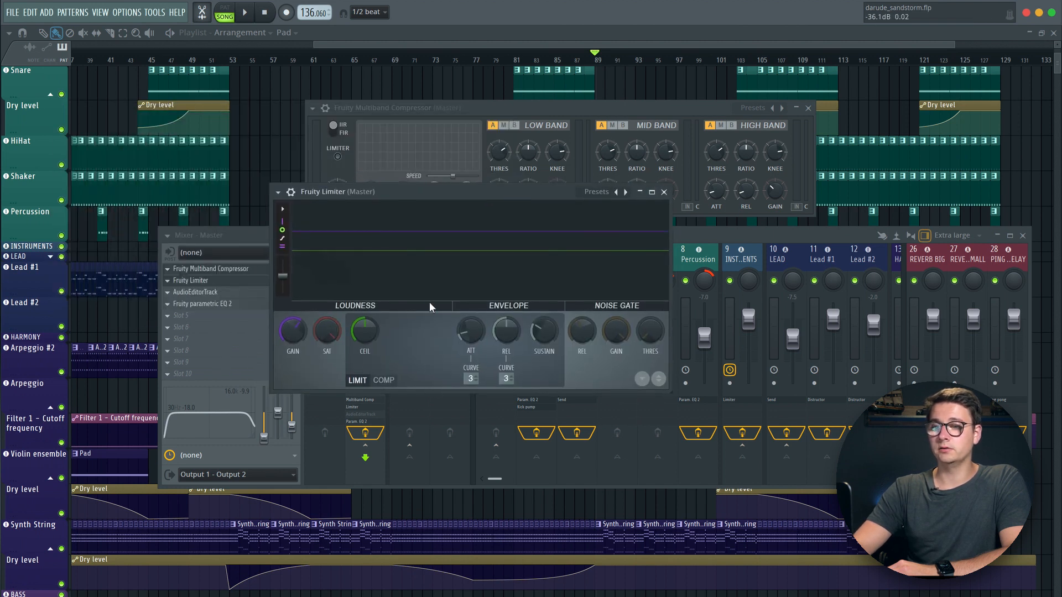
pyautogui.click(663, 192)
pyautogui.click(808, 109)
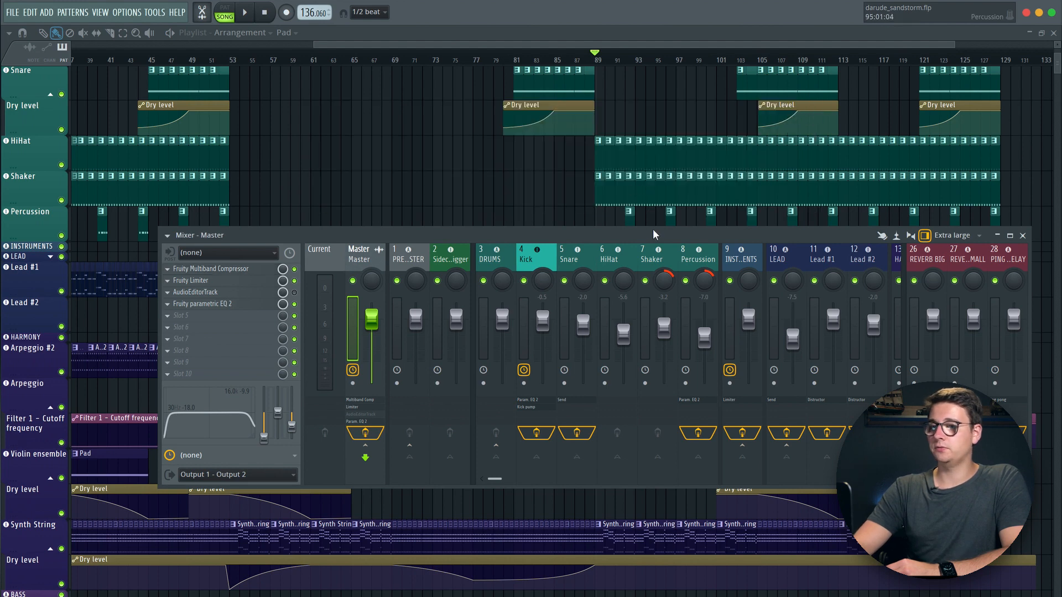
pyautogui.moveTo(649, 232); pyautogui.dragTo(620, 223)
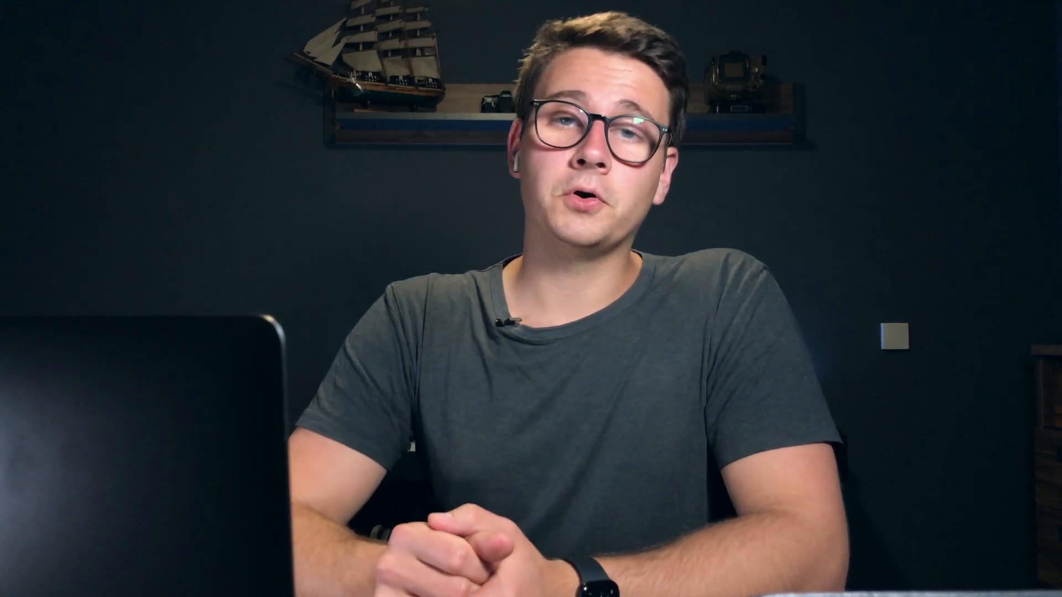